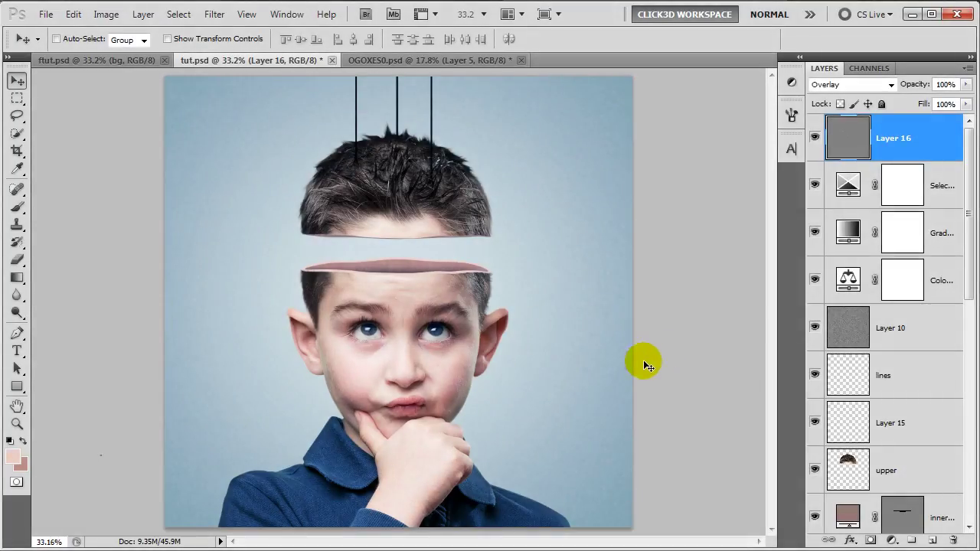
# Step: Delete all the composite's layers above bg, leaving only the plain blue-grey background
pyautogui.scroll(-1, 968, 170)
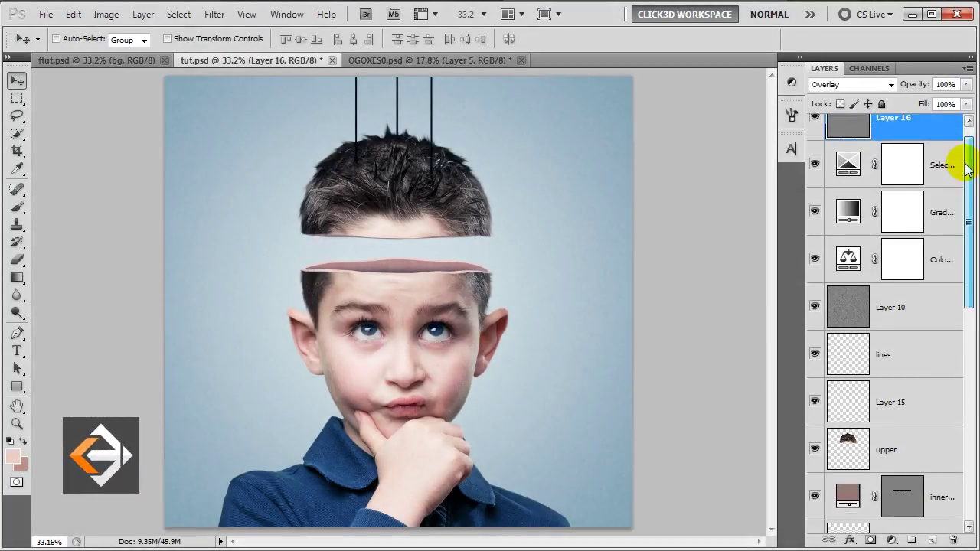
pyautogui.moveTo(968, 170); pyautogui.dragTo(972, 392)
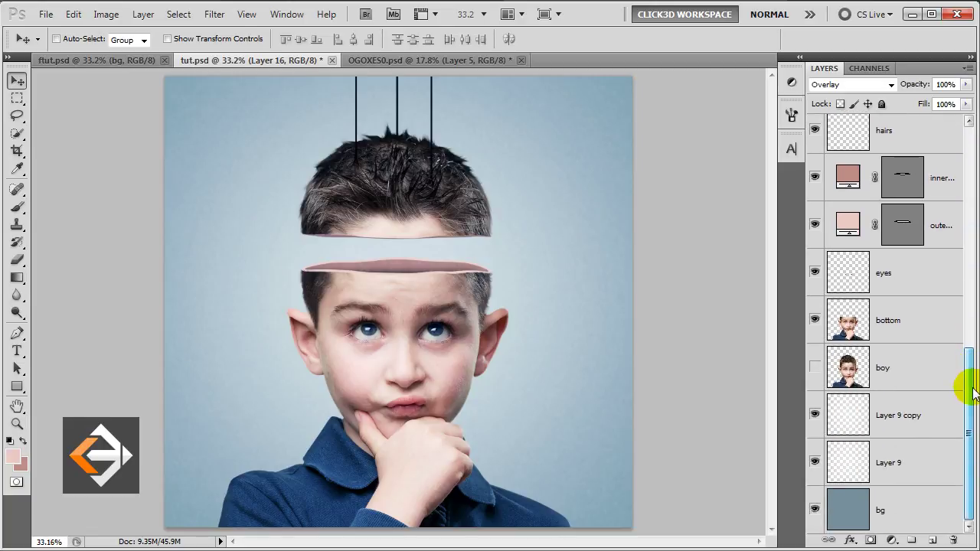
pyautogui.keyDown('shift'); pyautogui.click(909, 460); pyautogui.keyUp('shift')
pyautogui.press('Delete')
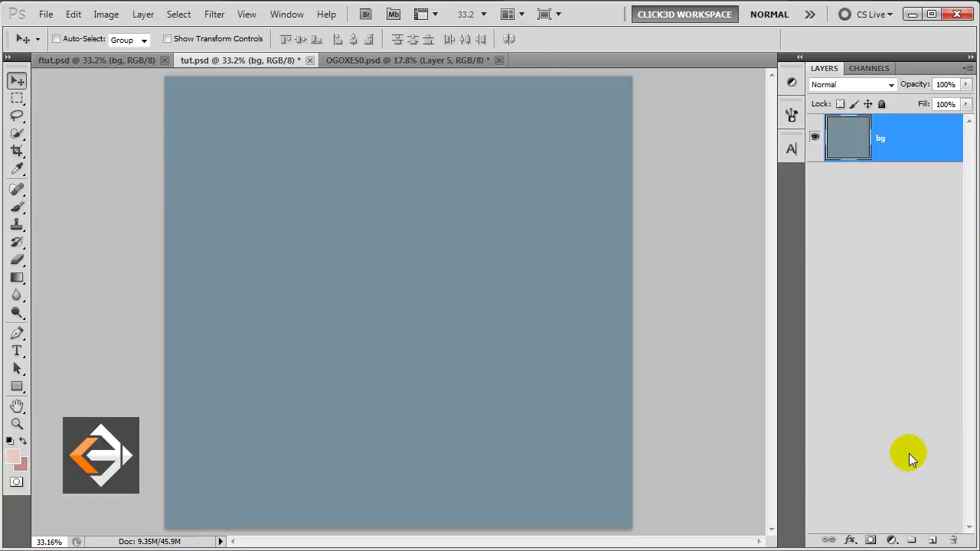
# Step: Drag the cut-out boy from OGOXES0.psd into tut.psd as a new layer
pyautogui.click(899, 147)
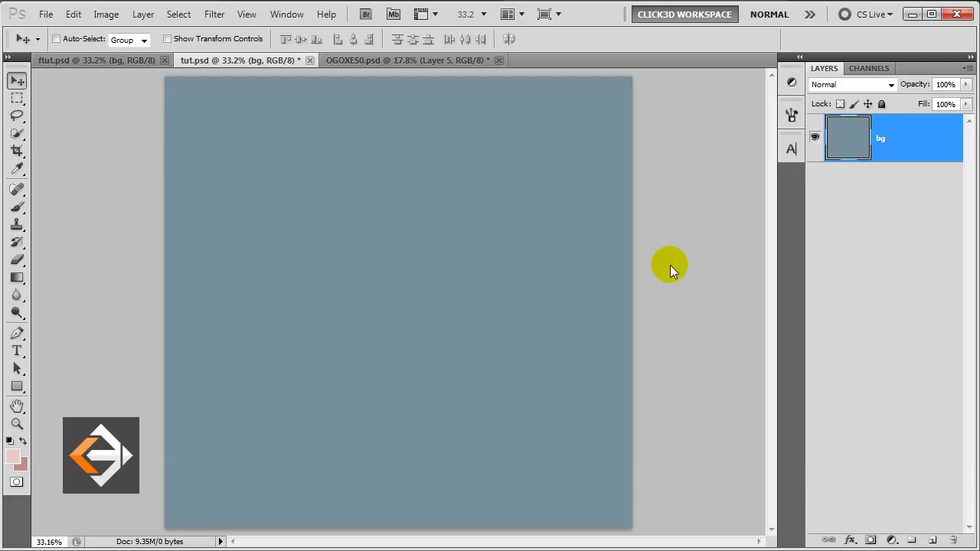
pyautogui.click(465, 60)
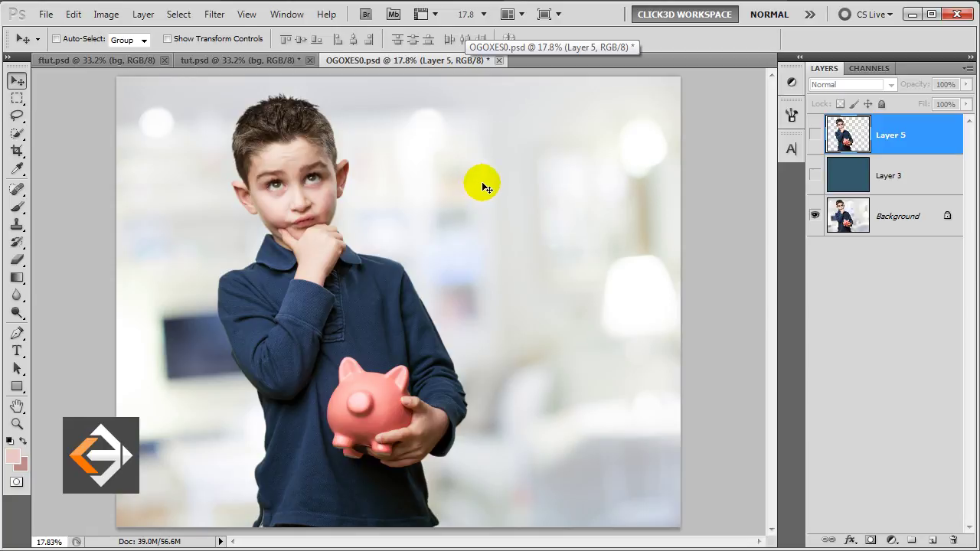
pyautogui.keyDown('alt'); pyautogui.click(815, 138); pyautogui.keyUp('alt')
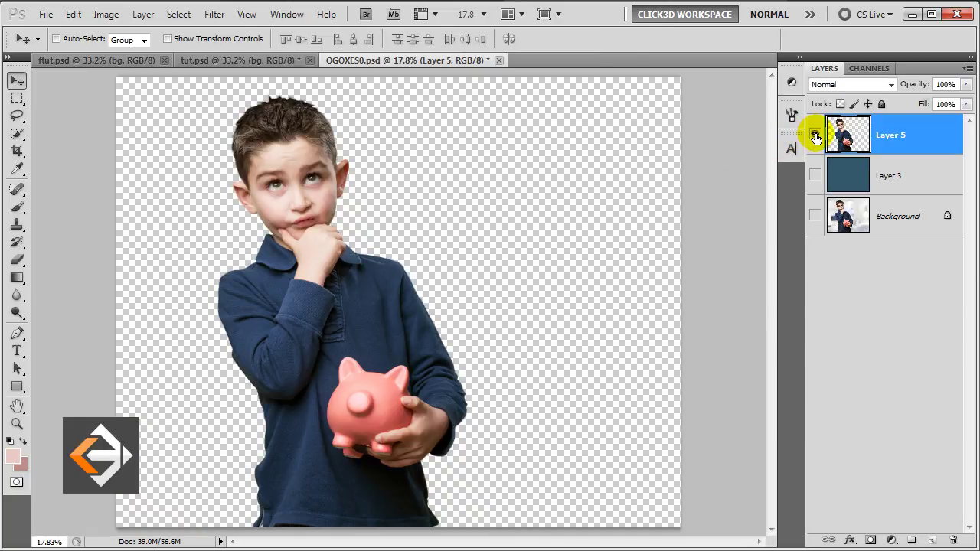
pyautogui.keyDown('alt'); pyautogui.click(815, 137); pyautogui.keyUp('alt')
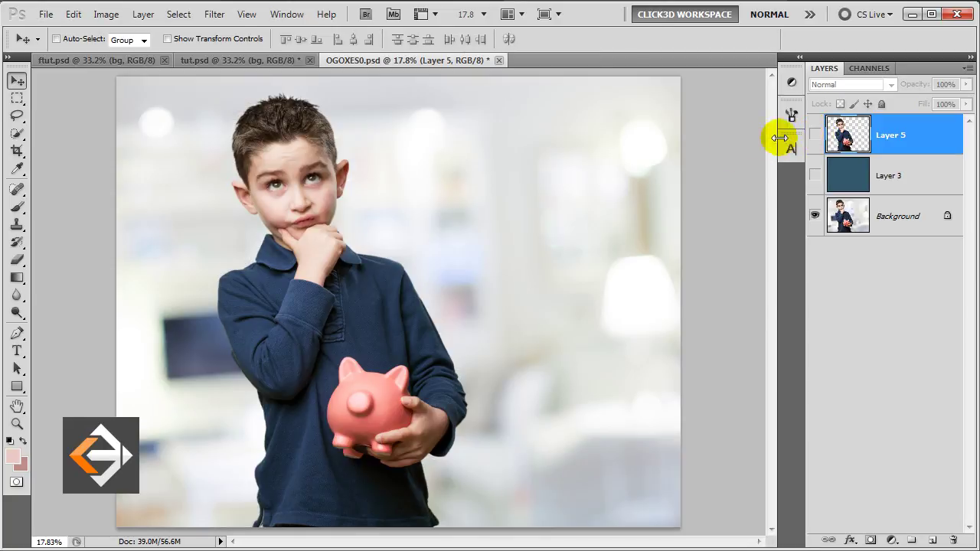
pyautogui.click(283, 65)
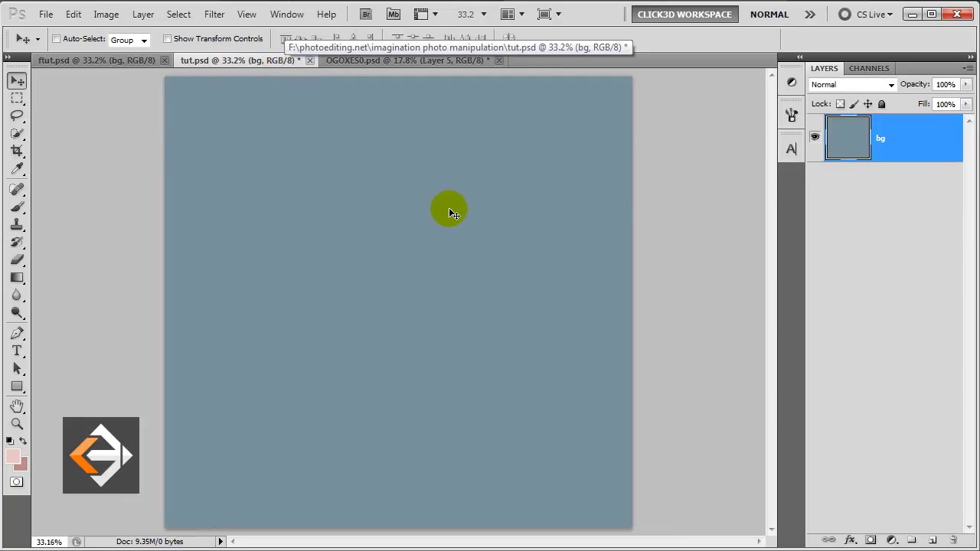
pyautogui.moveTo(449, 208); pyautogui.dragTo(449, 207)
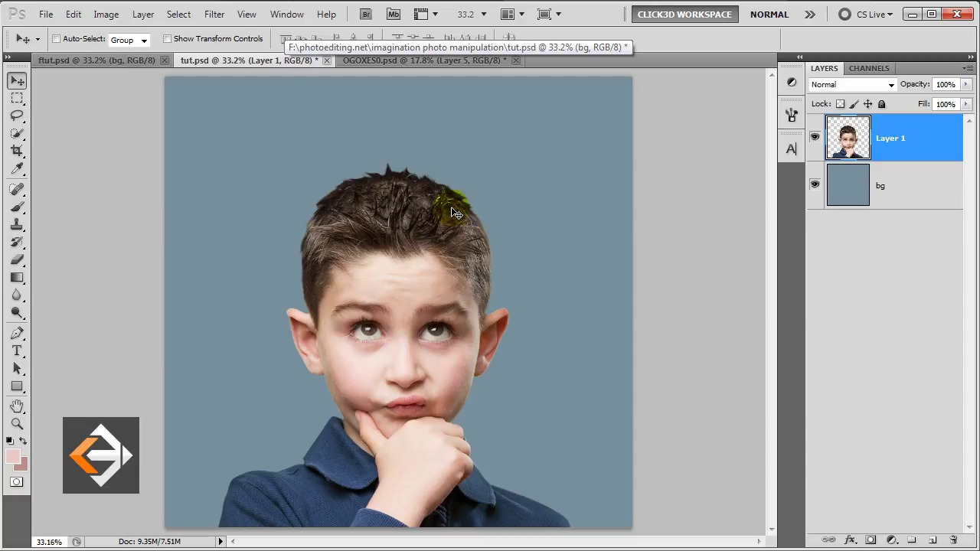
# Step: Rename the new boy layer to 'boy'
pyautogui.click(886, 143)
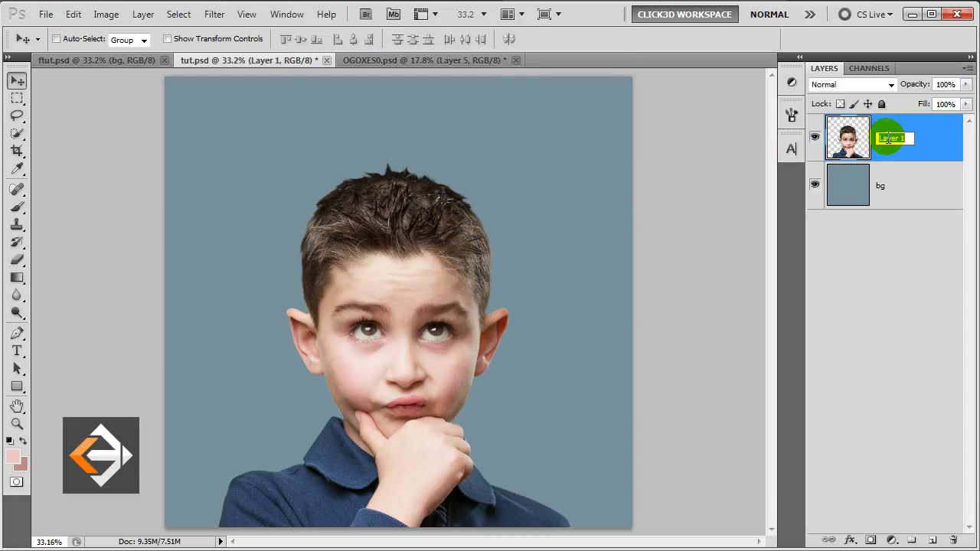
pyautogui.doubleClick(889, 139)
pyautogui.write('boy')
pyautogui.click(886, 140)
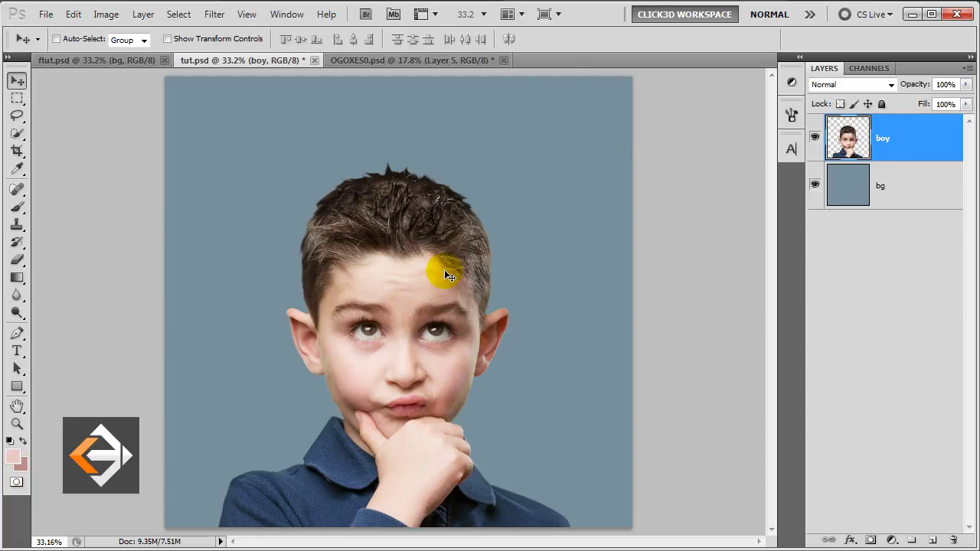
pyautogui.click(17, 386)
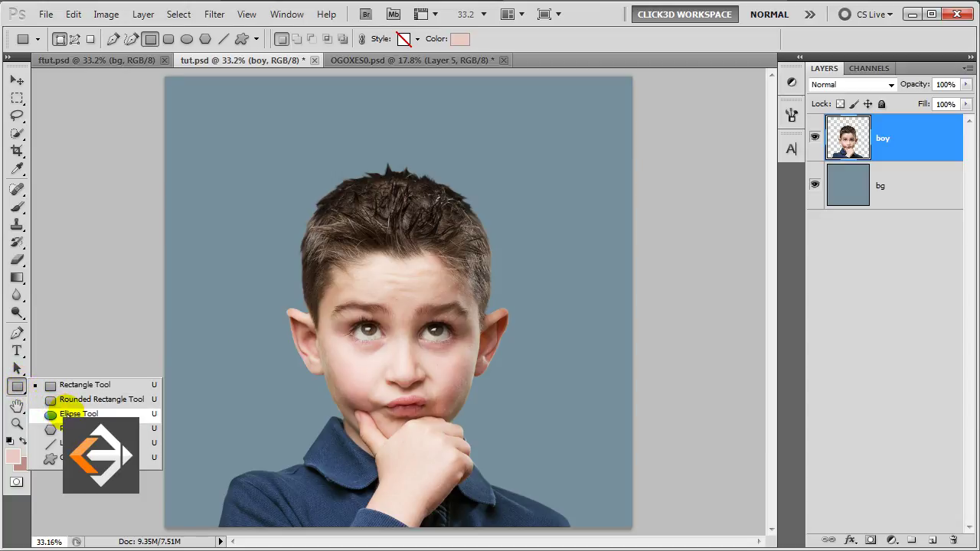
# Step: Draw a pale pink ellipse shape layer, Shape 1, across the boy's forehead below the hairline
pyautogui.click(66, 414)
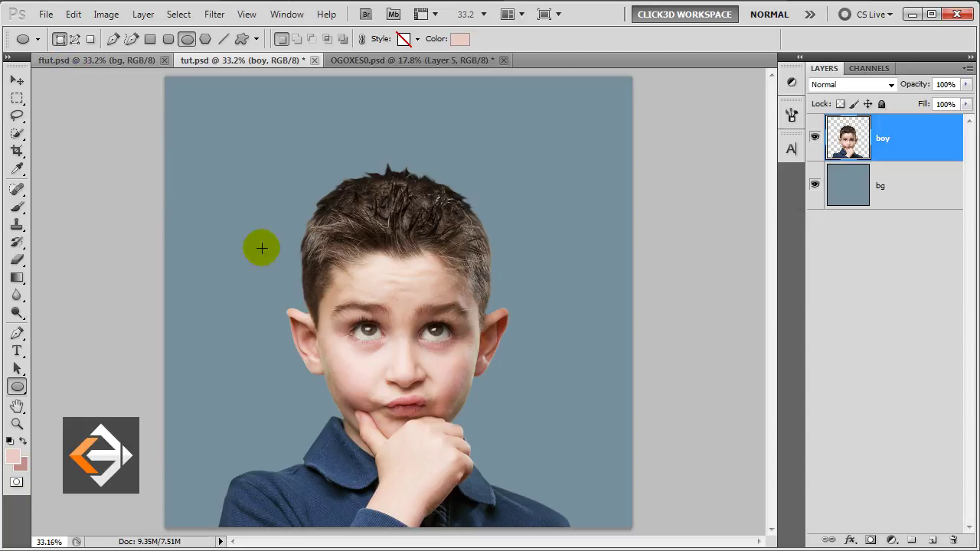
pyautogui.moveTo(302, 256); pyautogui.dragTo(488, 277)
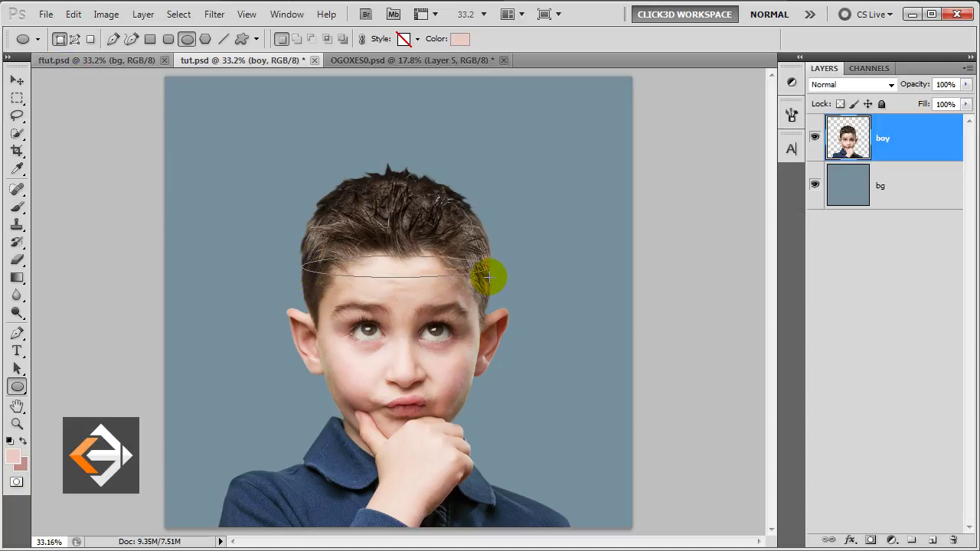
pyautogui.moveTo(487, 277); pyautogui.dragTo(488, 277)
pyautogui.press('v')
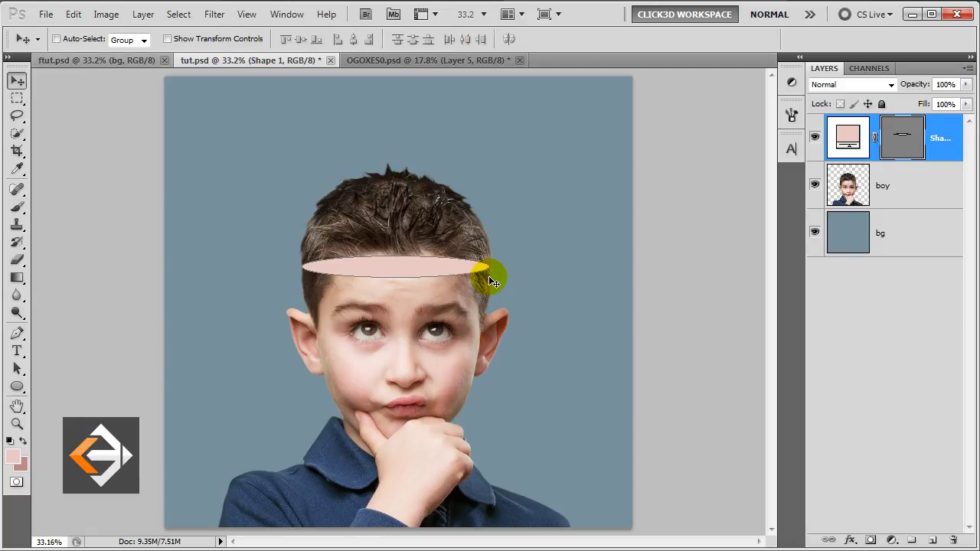
pyautogui.moveTo(489, 276); pyautogui.dragTo(537, 282)
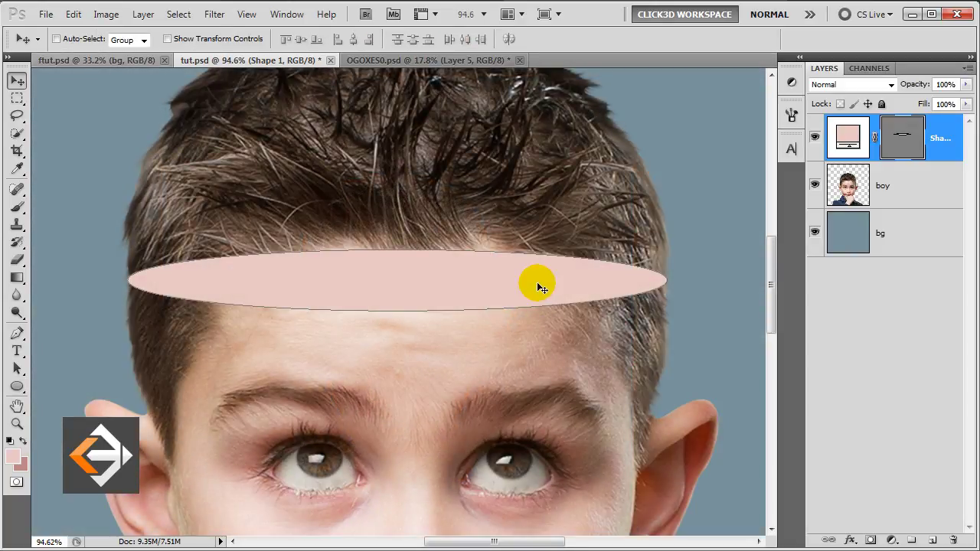
# Step: Add seven extra anchor points around the forehead ellipse's top and bottom edges
pyautogui.press('p')
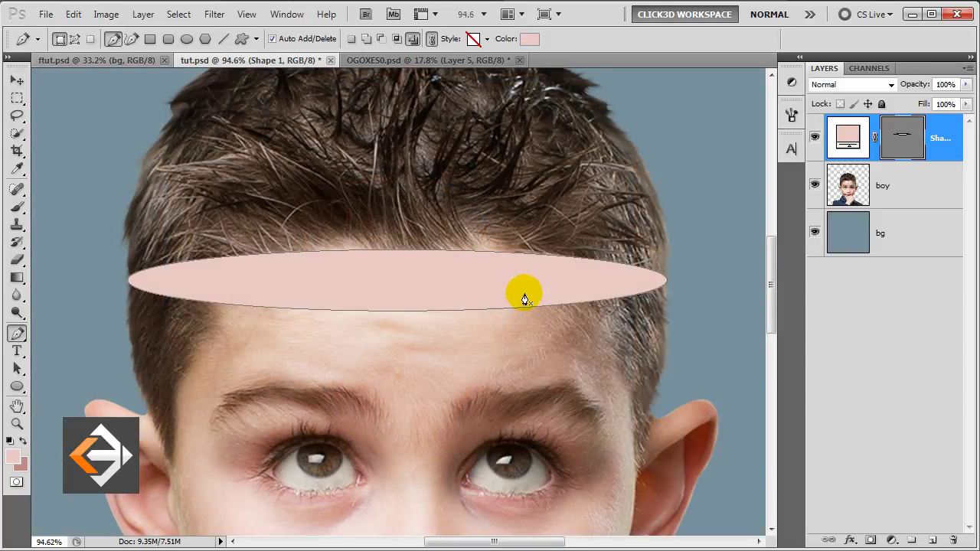
pyautogui.keyDown('ctrl'); pyautogui.click(432, 312); pyautogui.keyUp('ctrl')
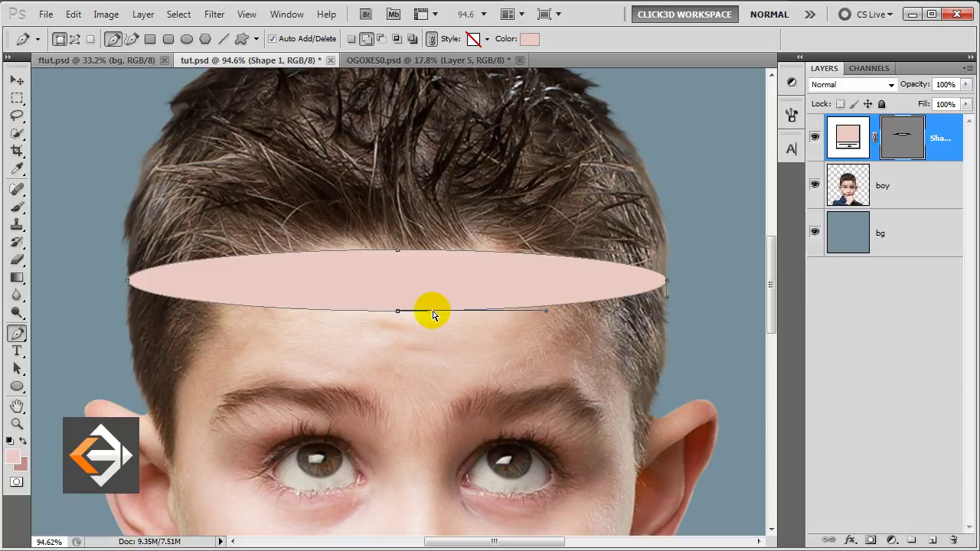
pyautogui.click(274, 307)
pyautogui.click(173, 300)
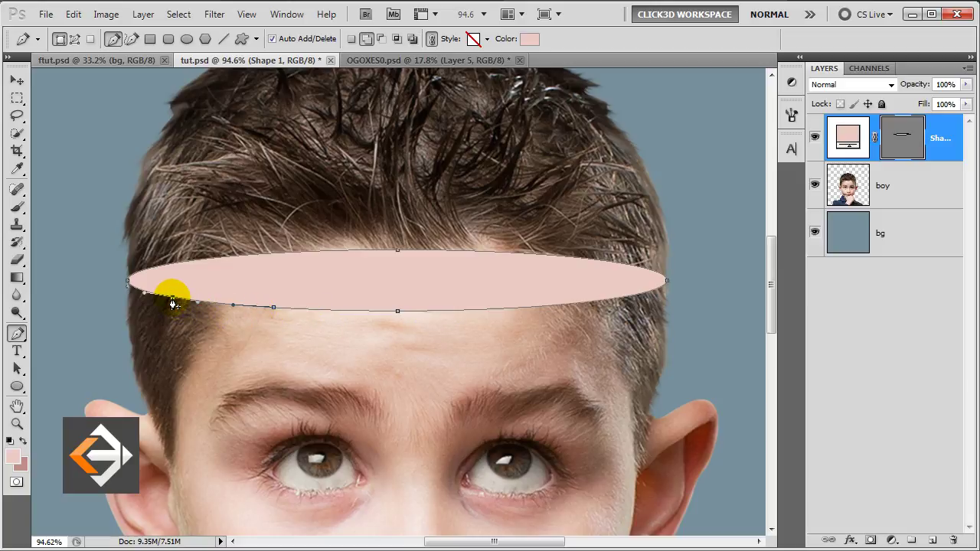
pyautogui.click(503, 310)
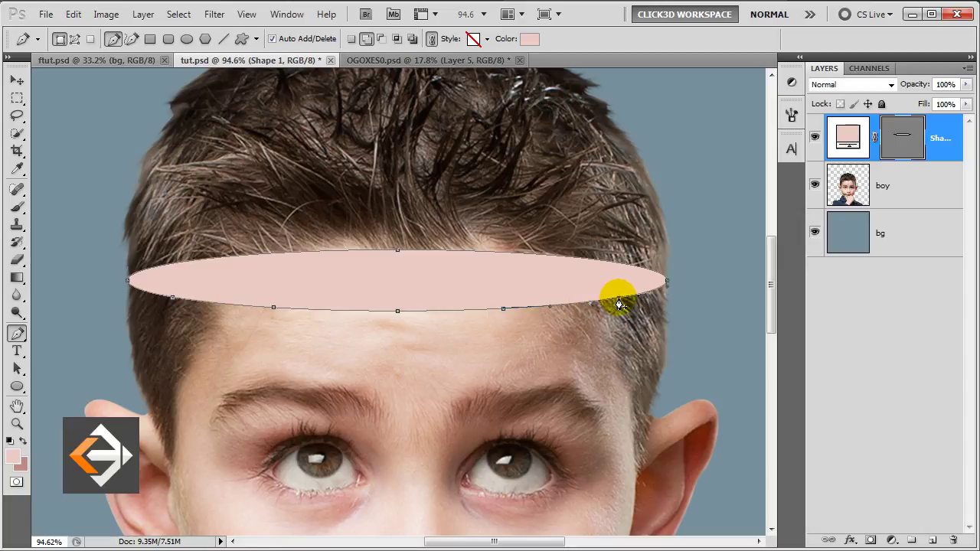
pyautogui.click(602, 262)
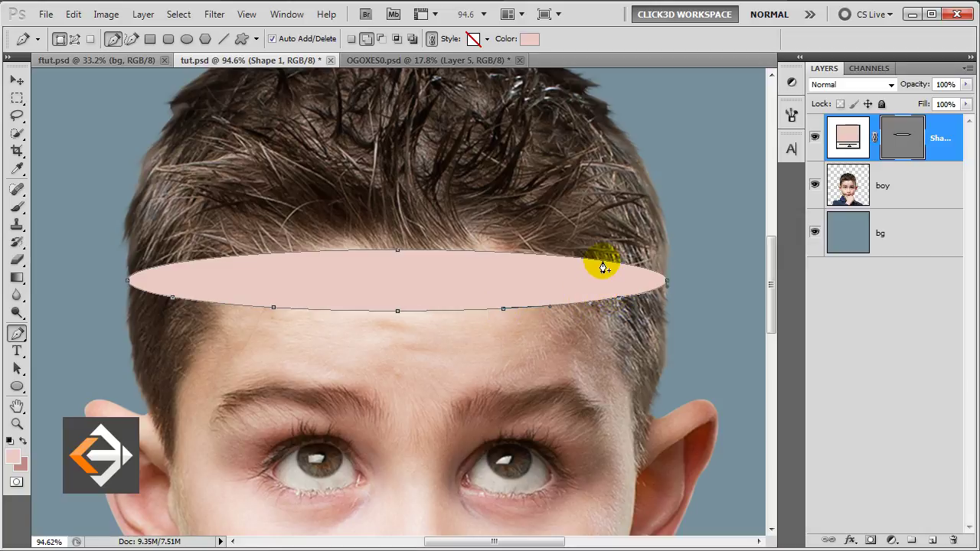
pyautogui.click(502, 252)
pyautogui.click(325, 254)
pyautogui.click(208, 257)
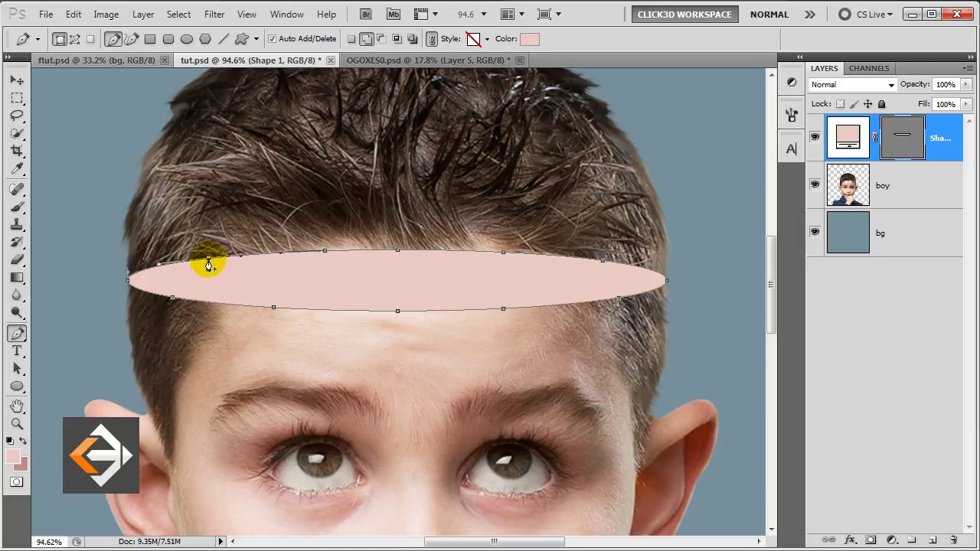
# Step: Nudge the lower anchors and left tip, and shift the top-centre anchor right
pyautogui.click(401, 313)
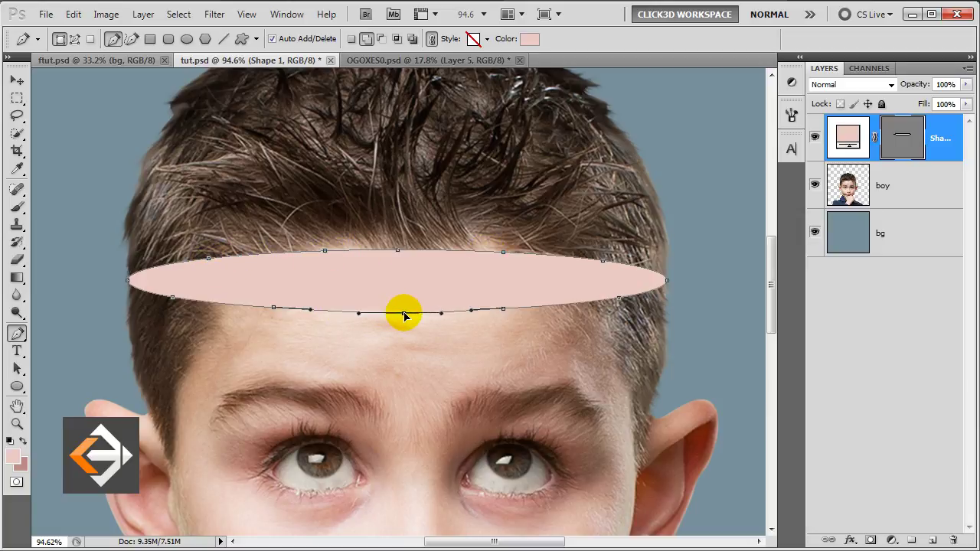
pyautogui.click(275, 307)
pyautogui.moveTo(276, 307); pyautogui.dragTo(275, 304)
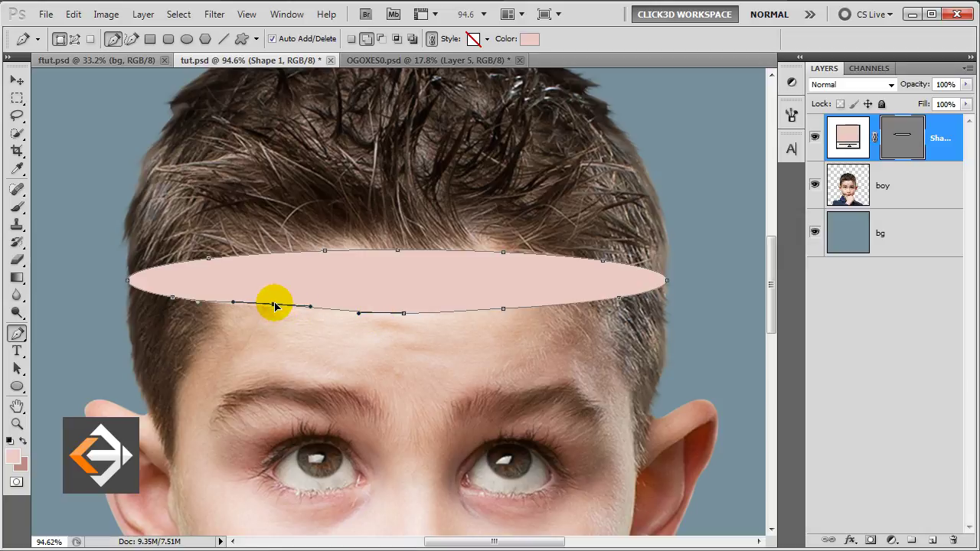
pyautogui.click(505, 309)
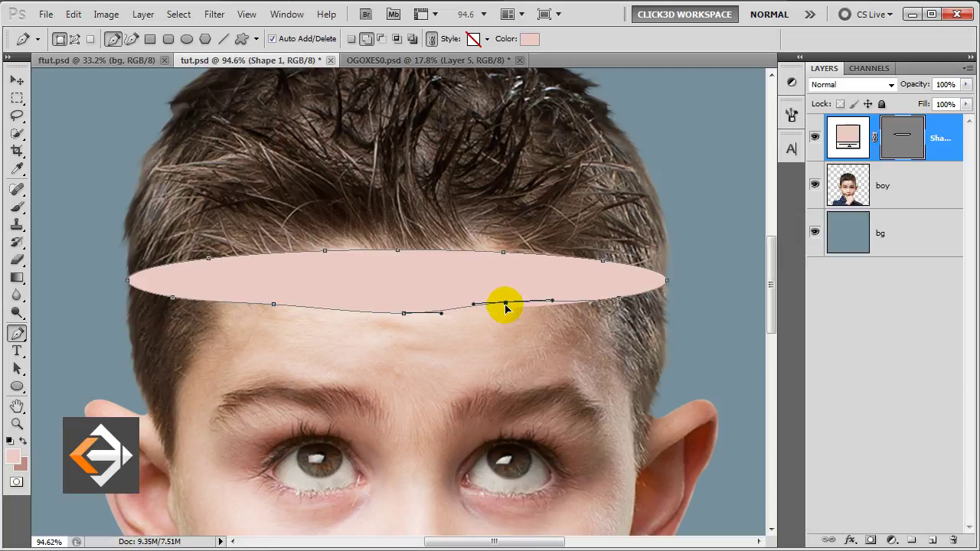
pyautogui.click(666, 287)
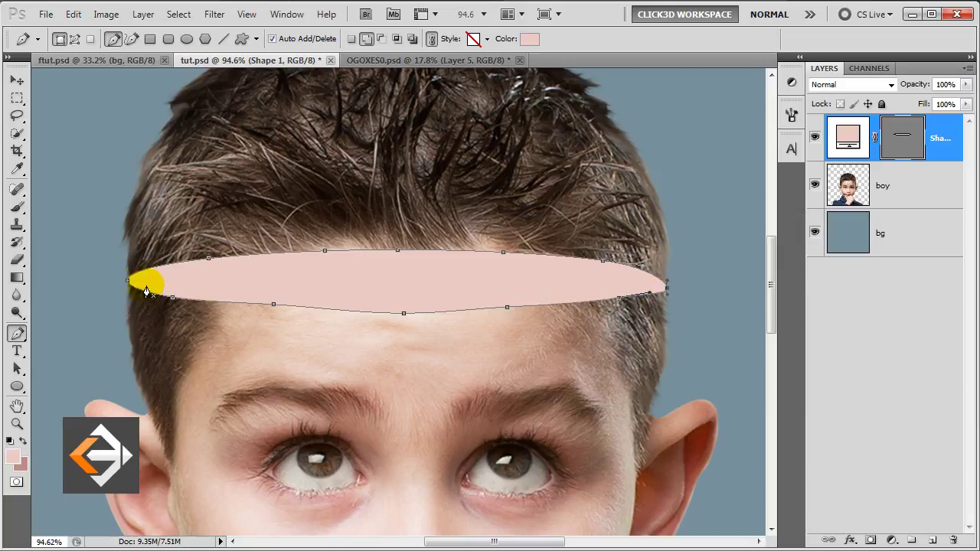
pyautogui.moveTo(127, 280); pyautogui.dragTo(131, 291)
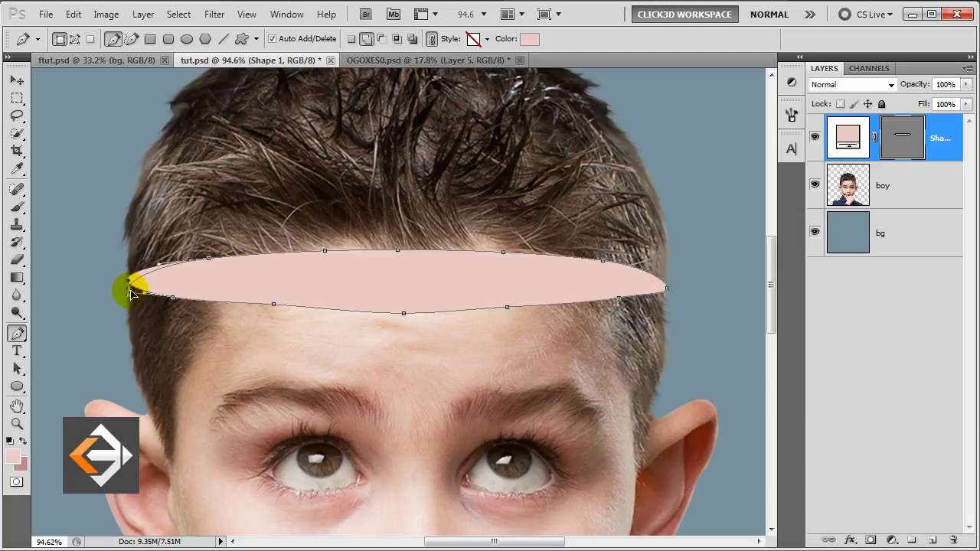
pyautogui.click(325, 252)
pyautogui.moveTo(324, 254); pyautogui.dragTo(510, 260)
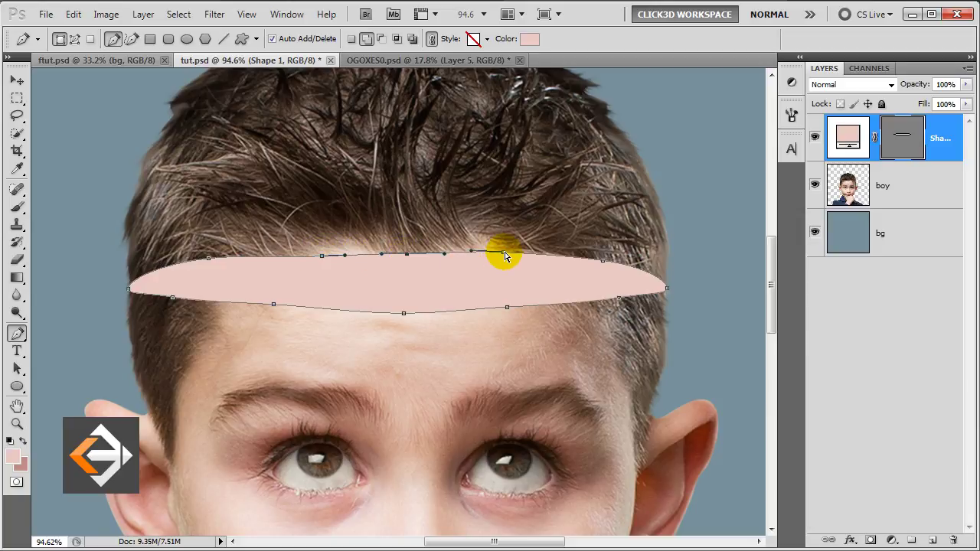
# Step: Raise the lower-right anchor and lower the top anchors so the top edge traces the hairline
pyautogui.click(508, 307)
pyautogui.moveTo(509, 306); pyautogui.dragTo(509, 303)
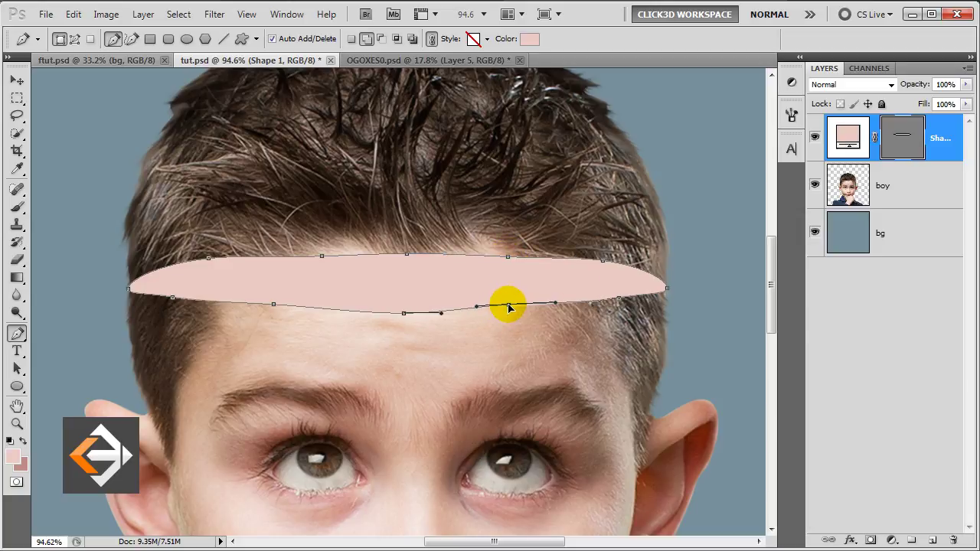
pyautogui.click(407, 255)
pyautogui.moveTo(407, 256); pyautogui.dragTo(406, 262)
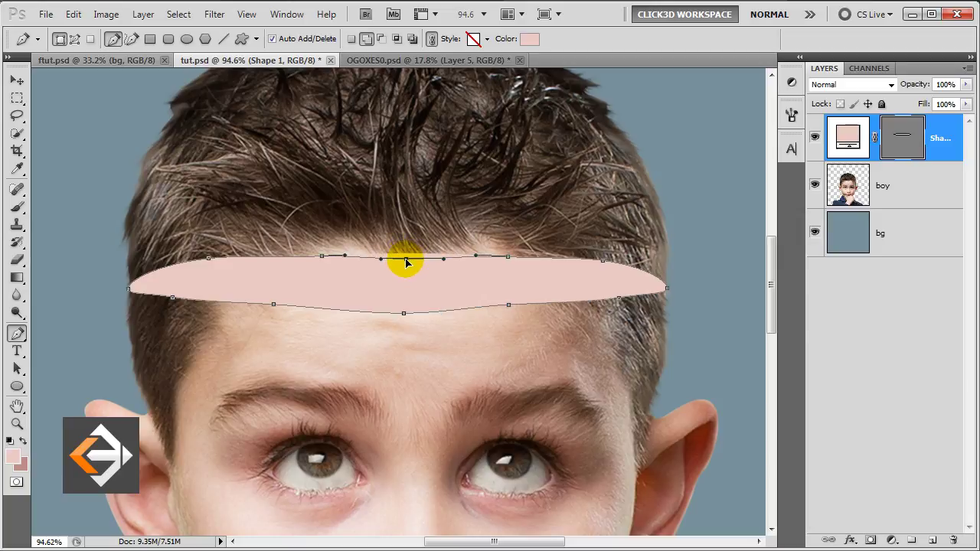
pyautogui.moveTo(208, 259); pyautogui.dragTo(270, 262)
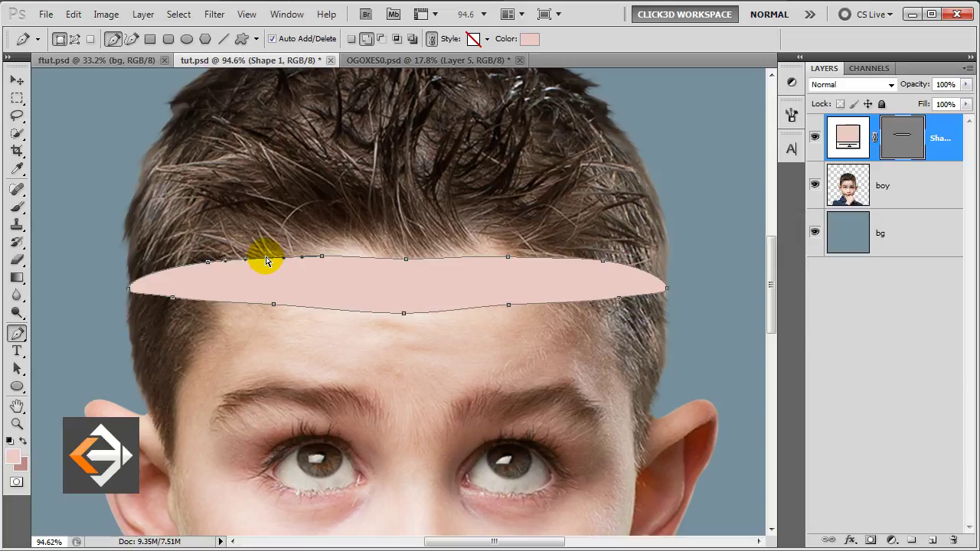
pyautogui.click(508, 259)
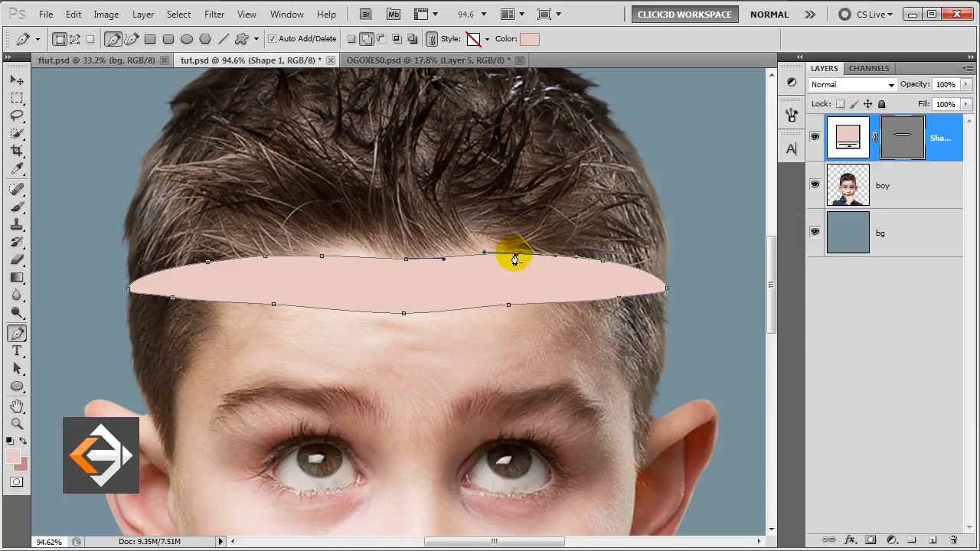
pyautogui.click(942, 140)
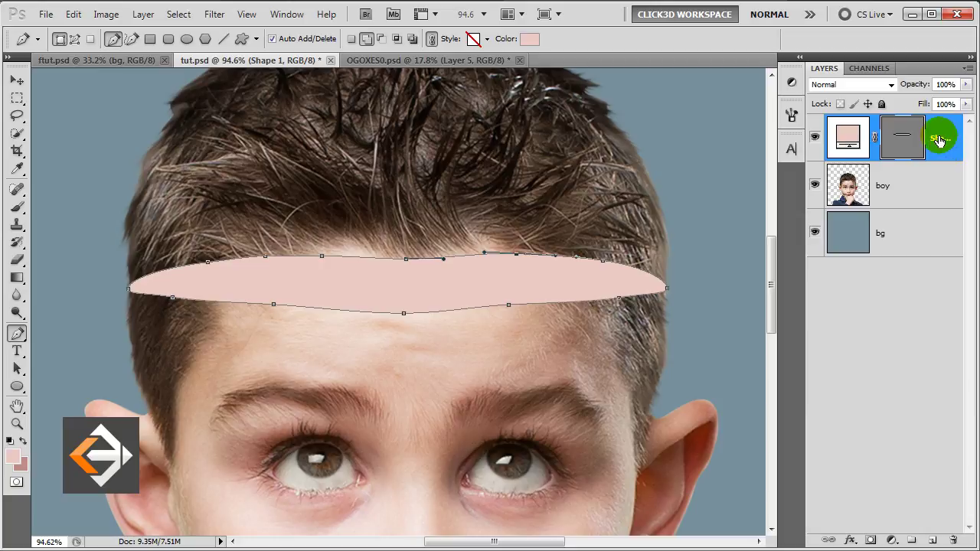
# Step: Rename Shape 1 to 'outer part', duplicate it, and hide the original
pyautogui.doubleClick(940, 141)
pyautogui.write('ou')
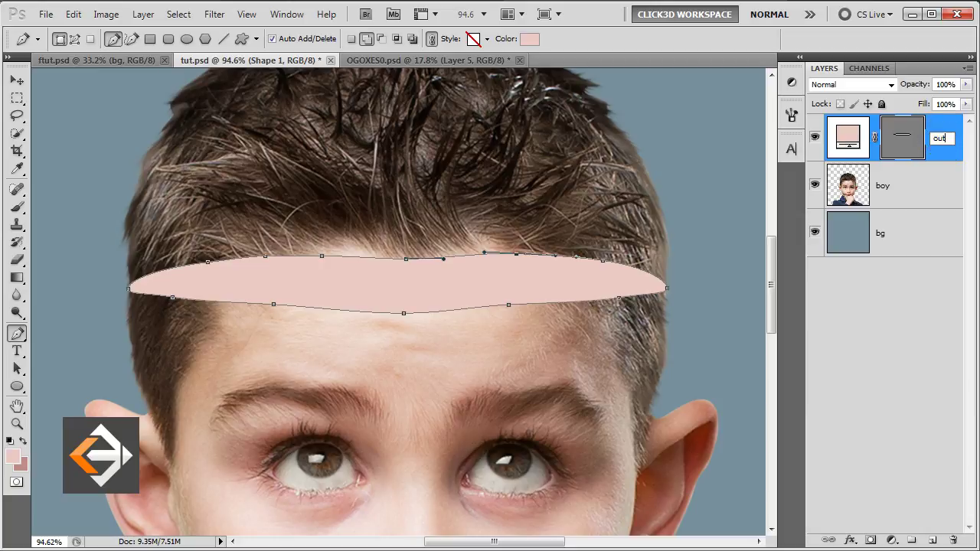
pyautogui.write('ter p')
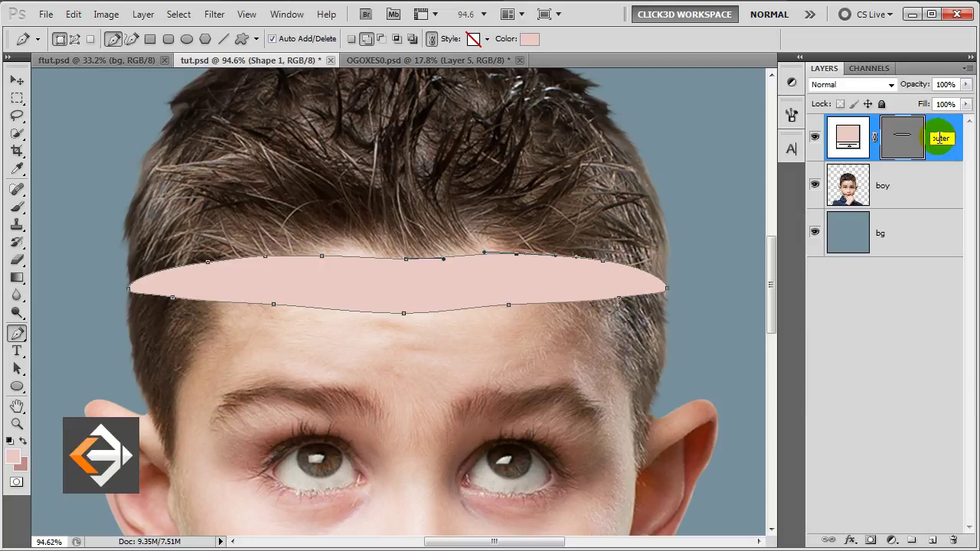
pyautogui.write('art')
pyautogui.click(938, 142)
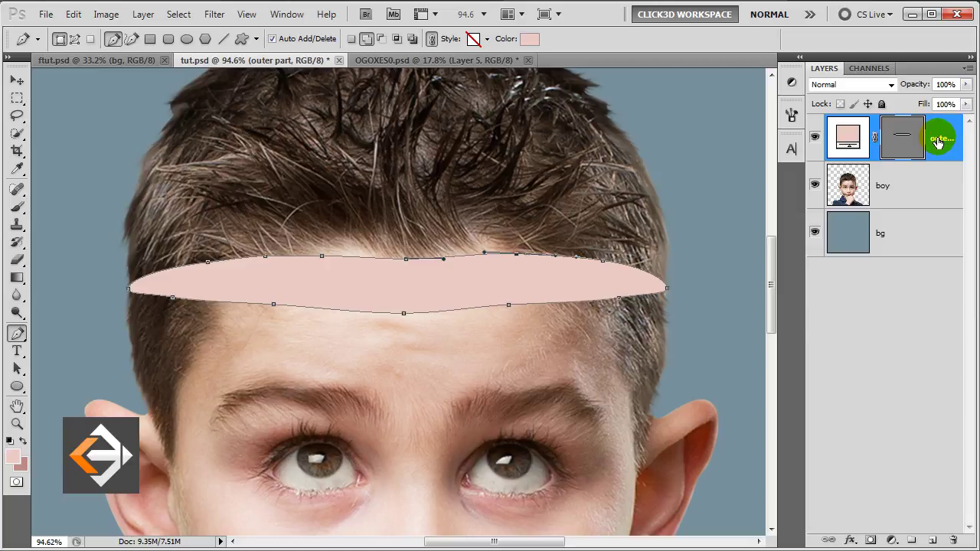
pyautogui.hotkey('ctrl', 'j')
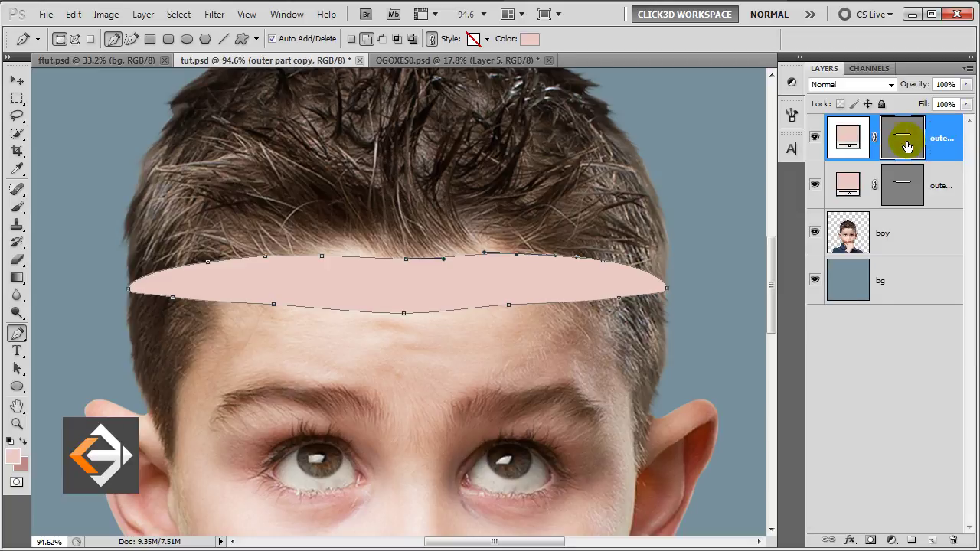
pyautogui.click(815, 185)
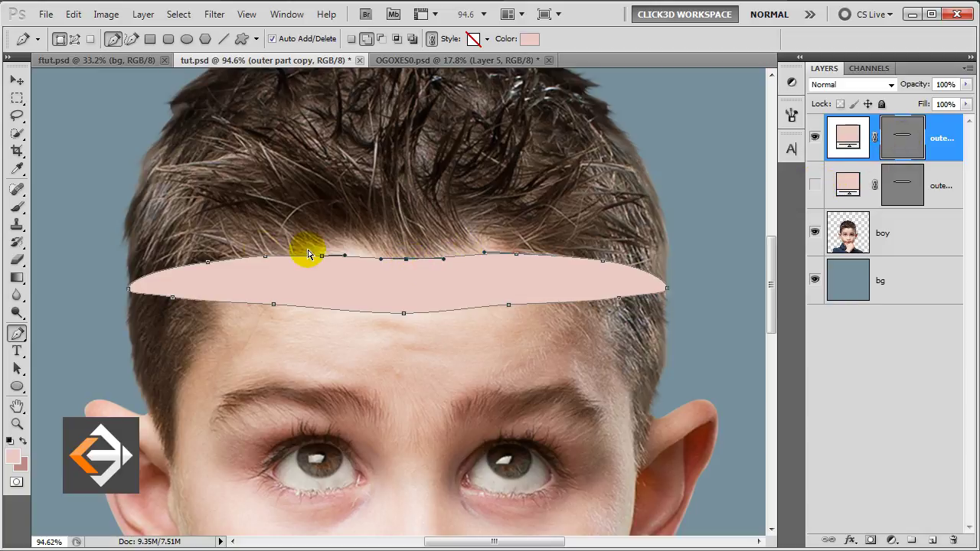
# Step: Pull the copy's top edge above the hair and bulge its sides outward around the head
pyautogui.moveTo(197, 219)
pyautogui.mouseDown()
pyautogui.moveTo(602, 266)
pyautogui.moveTo(605, 89)
pyautogui.mouseUp()
pyautogui.moveTo(581, 158); pyautogui.dragTo(578, 267)
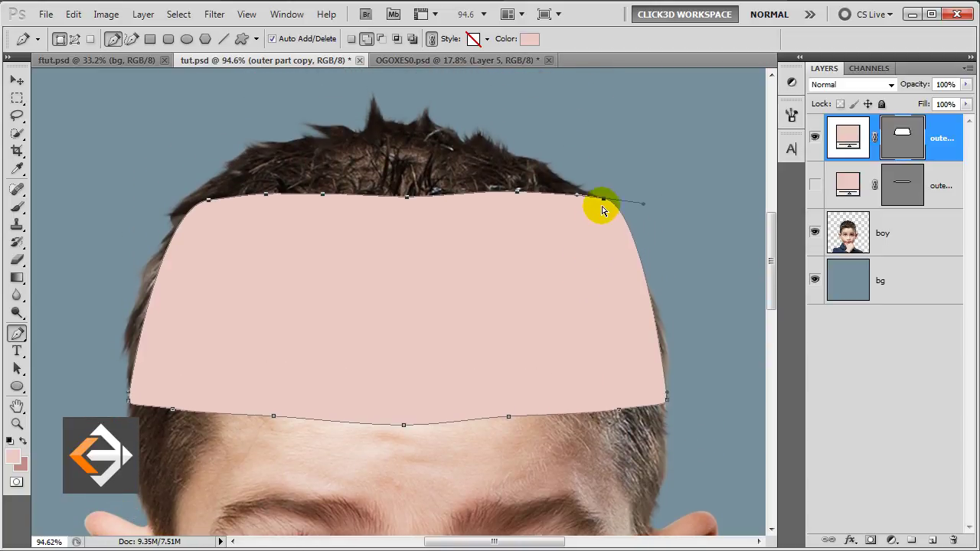
pyautogui.moveTo(605, 202); pyautogui.dragTo(603, 90)
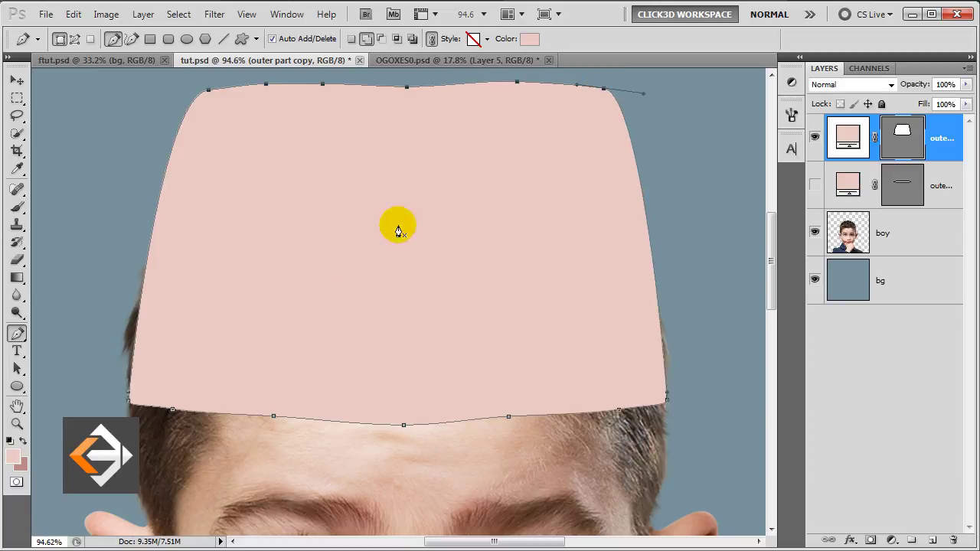
pyautogui.moveTo(130, 394); pyautogui.dragTo(59, 389)
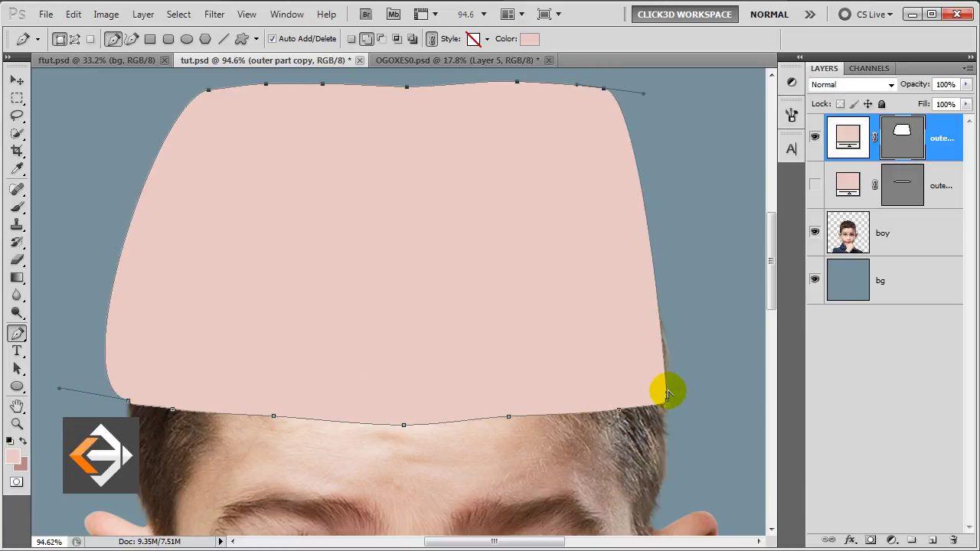
pyautogui.moveTo(667, 398); pyautogui.dragTo(729, 391)
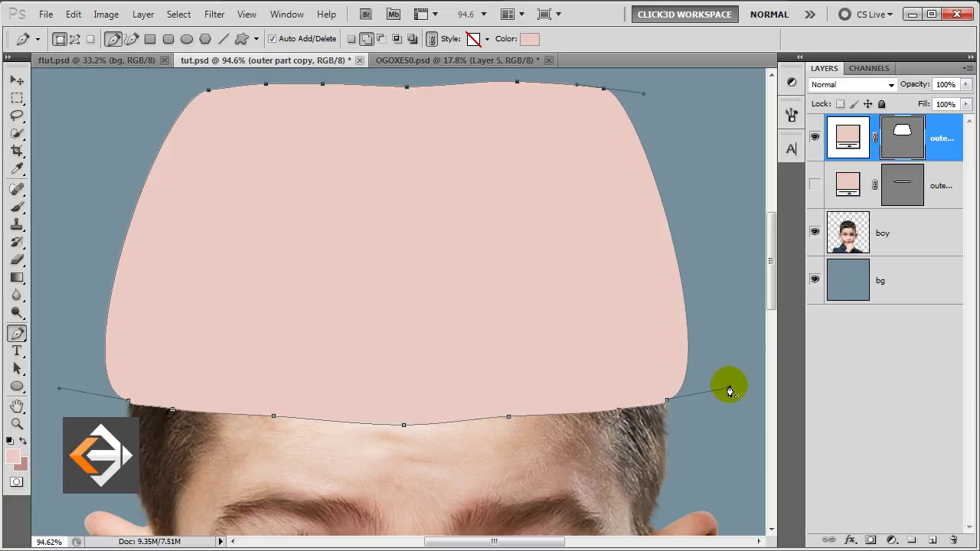
# Step: Hide the enlarged shape and lift the boy's hair top within its outline onto a new layer
pyautogui.click(815, 136)
pyautogui.keyDown('ctrl'); pyautogui.click(906, 147); pyautogui.keyUp('ctrl')
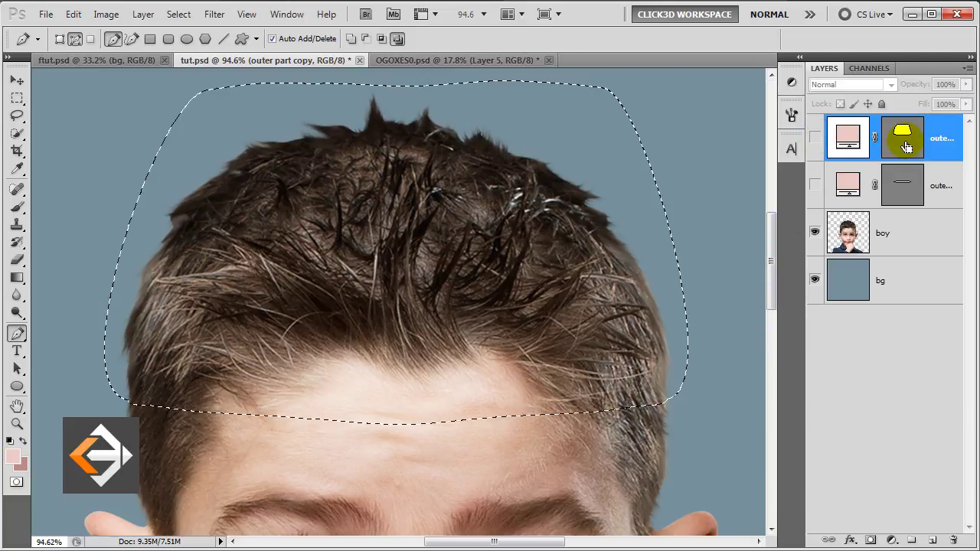
pyautogui.click(893, 243)
pyautogui.press('Delete')
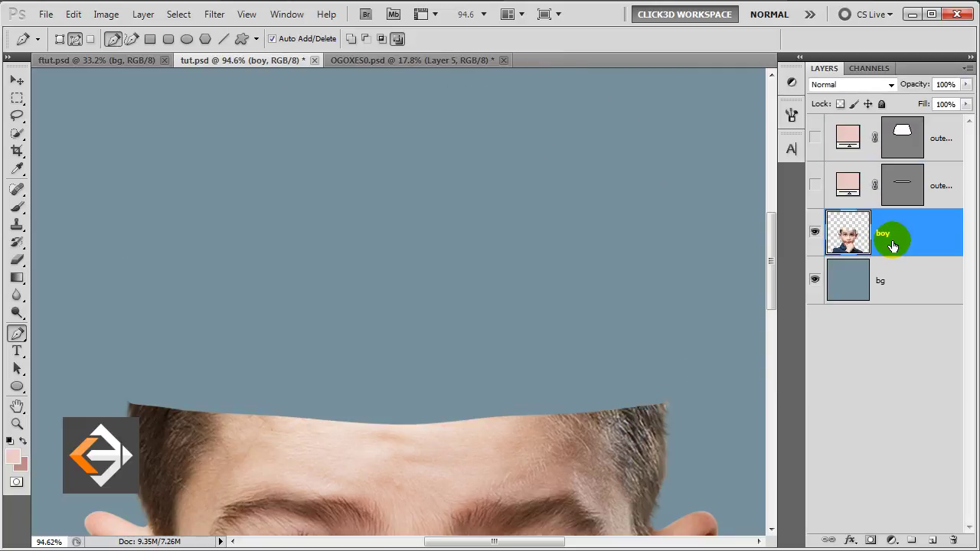
pyautogui.hotkey('ctrl', 'z')
pyautogui.hotkey('ctrl', 'j')
# Step: Rename the hair layer 'top' and the boy layer 'bottom'
pyautogui.click(894, 237)
pyautogui.doubleClick(895, 235)
pyautogui.write('top')
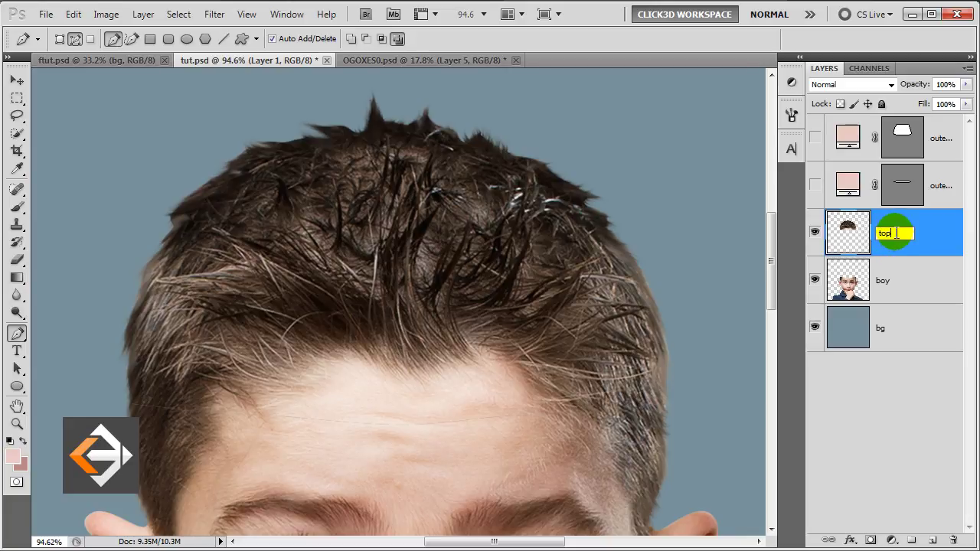
pyautogui.press('Return')
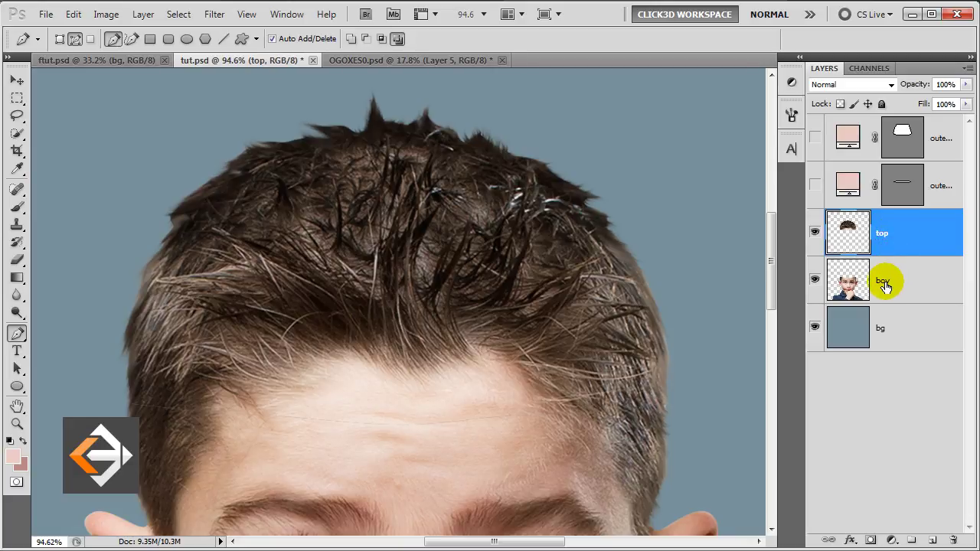
pyautogui.click(887, 282)
pyautogui.doubleClick(887, 282)
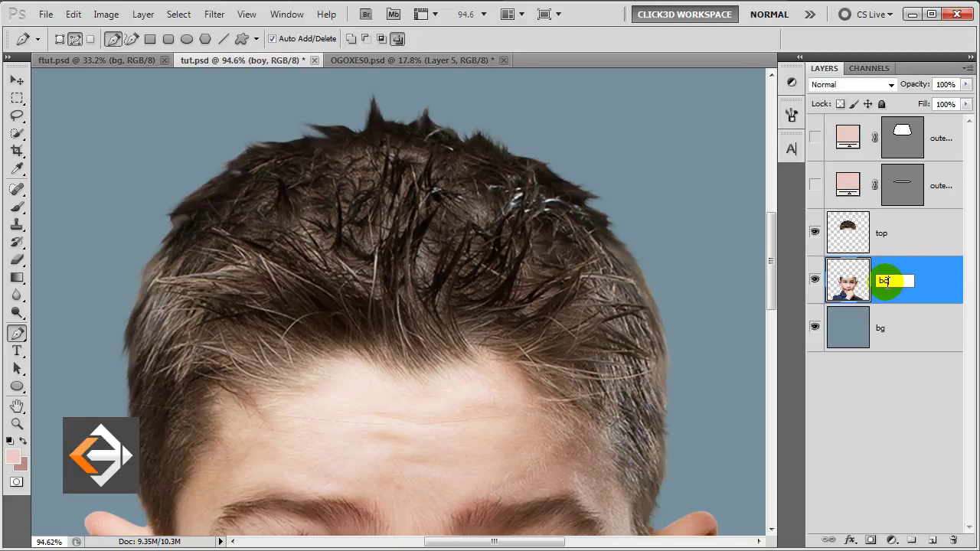
pyautogui.write('ttom')
pyautogui.press('Return')
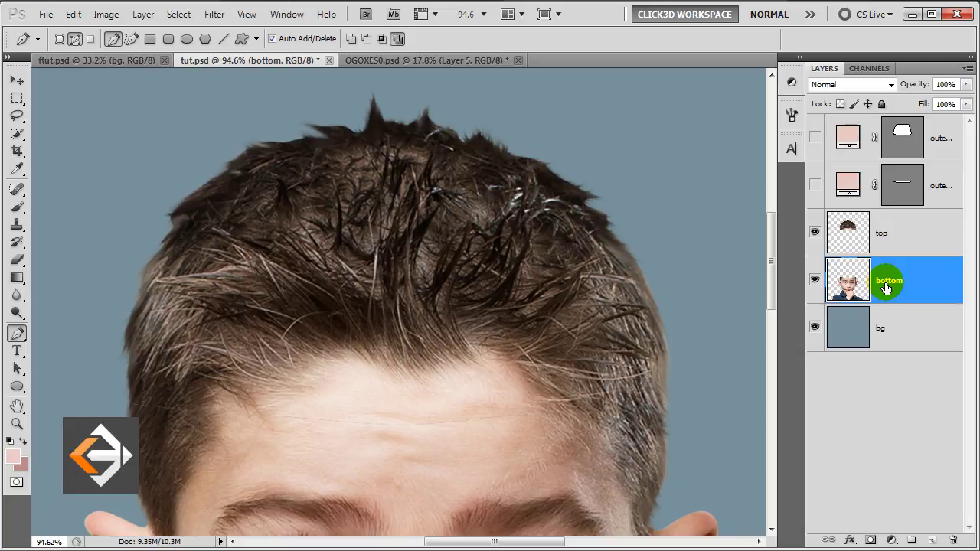
# Step: Hide the top layer, then show and select the original outer part ellipse
pyautogui.click(815, 233)
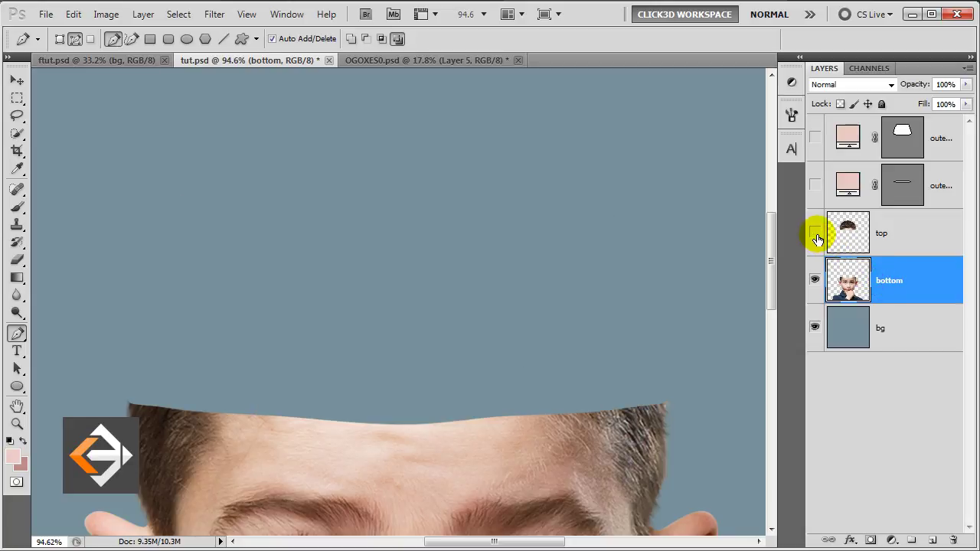
pyautogui.click(815, 185)
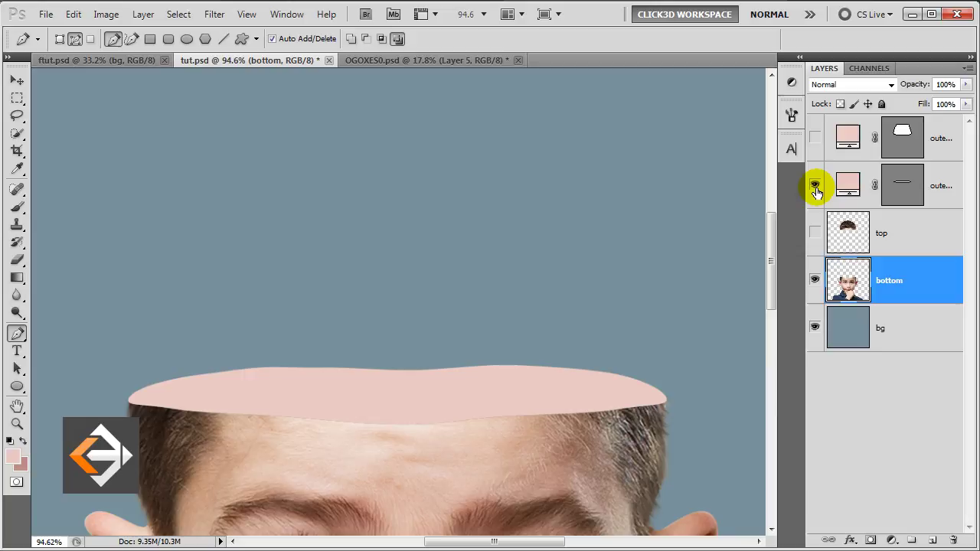
pyautogui.click(944, 191)
pyautogui.press('v')
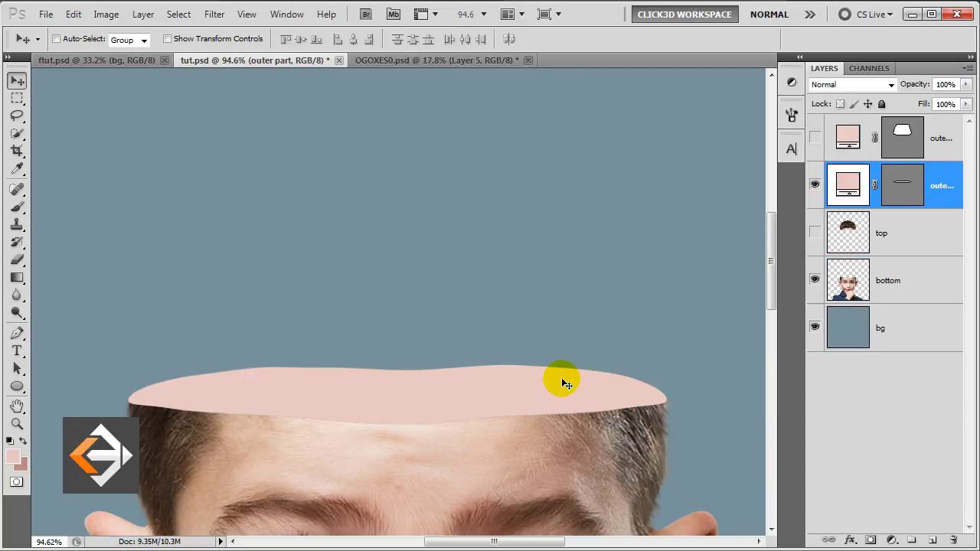
pyautogui.moveTo(561, 378)
pyautogui.mouseDown()
pyautogui.moveTo(553, 280)
pyautogui.moveTo(565, 247)
pyautogui.mouseUp()
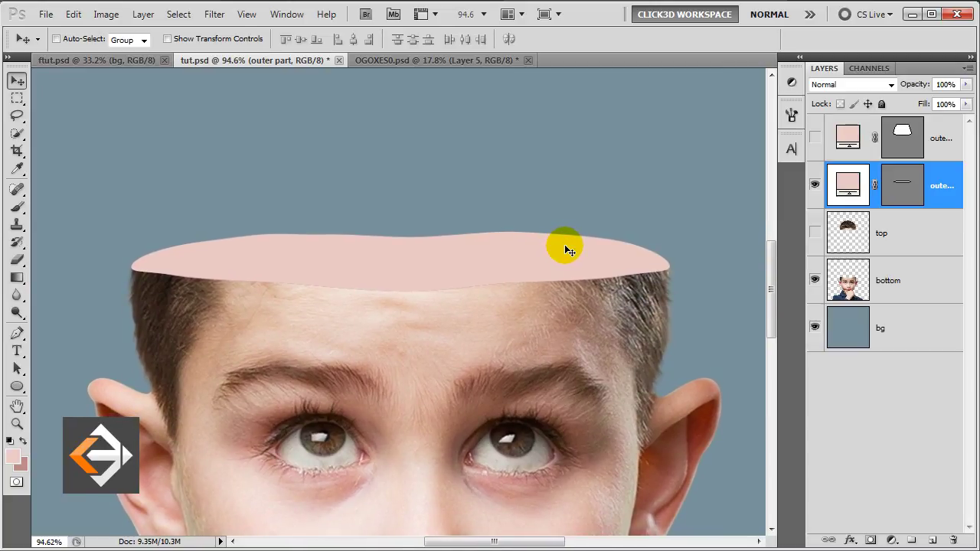
pyautogui.click(936, 191)
# Step: Duplicate outer part and name the copy 'inner part'
pyautogui.hotkey('ctrl', 'j')
pyautogui.doubleClick(946, 184)
pyautogui.write('inn')
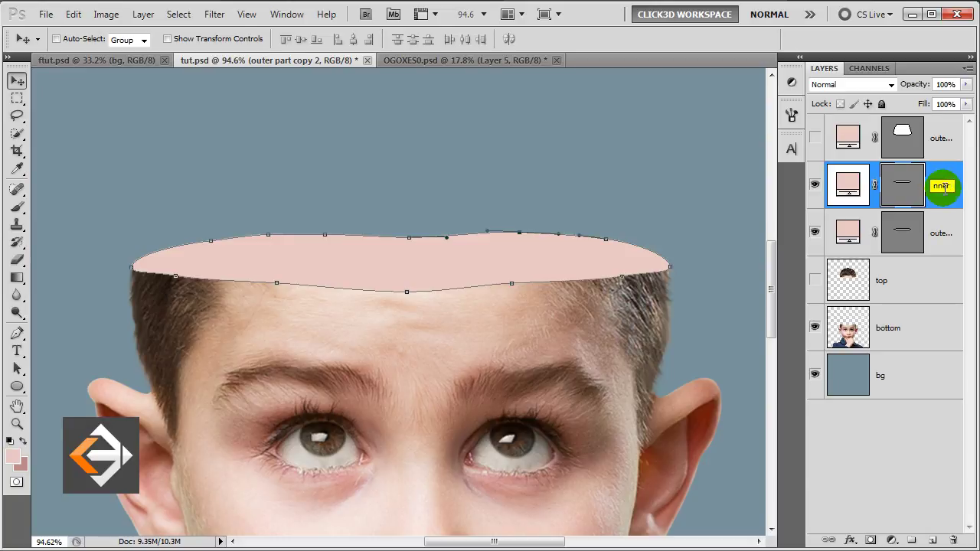
pyautogui.press('Return')
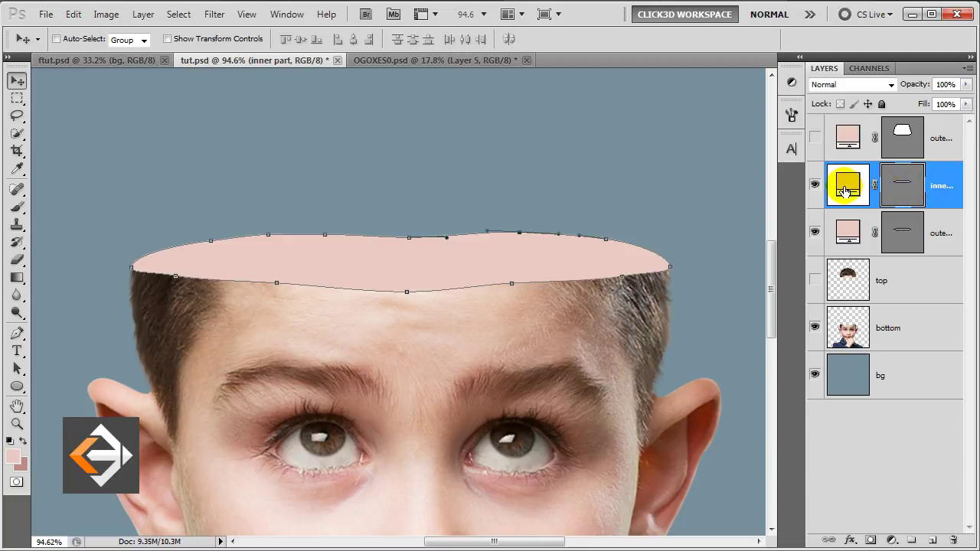
pyautogui.doubleClick(846, 192)
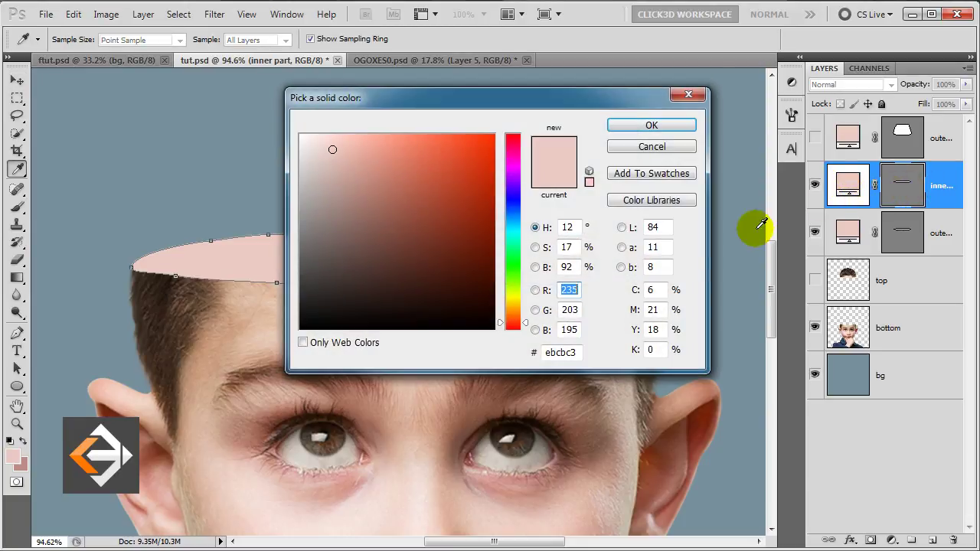
# Step: Fill inner part with darker pink #bf8d85 and scale it to 93.79% width, 72% height
pyautogui.click(20, 465)
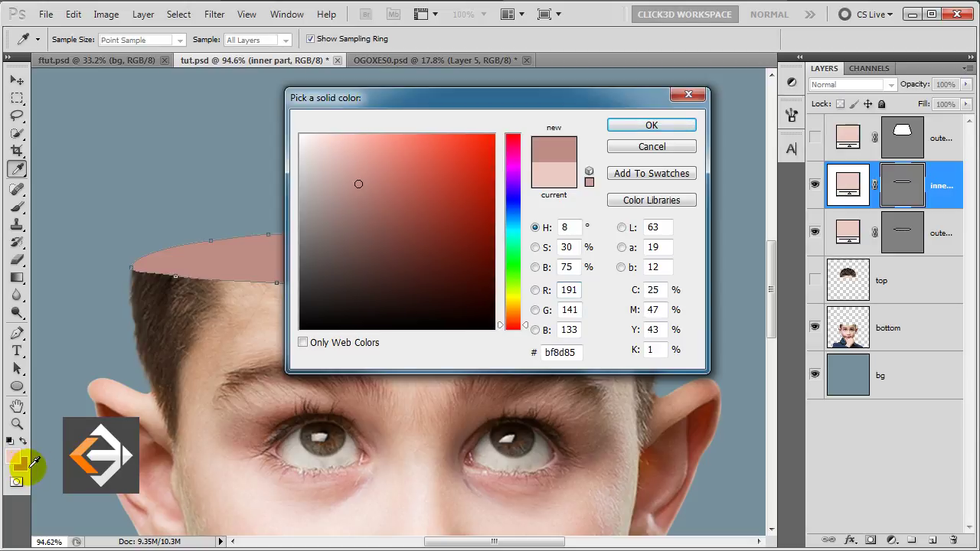
pyautogui.click(628, 127)
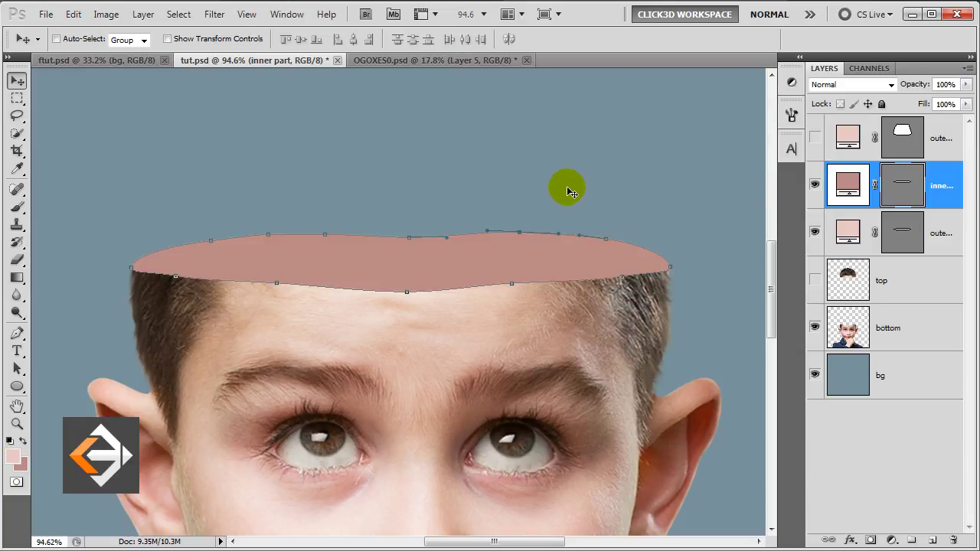
pyautogui.hotkey('ctrl', 't')
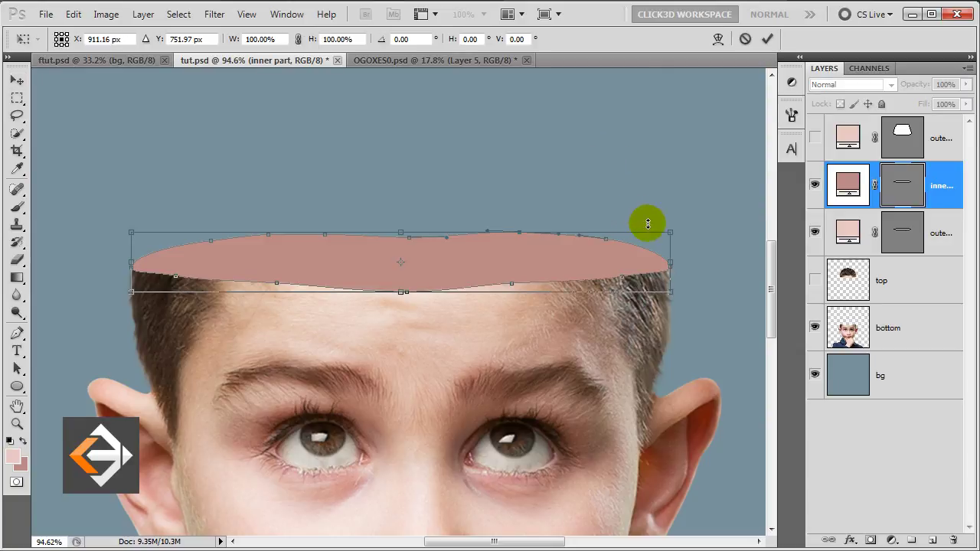
pyautogui.moveTo(670, 231); pyautogui.dragTo(657, 232)
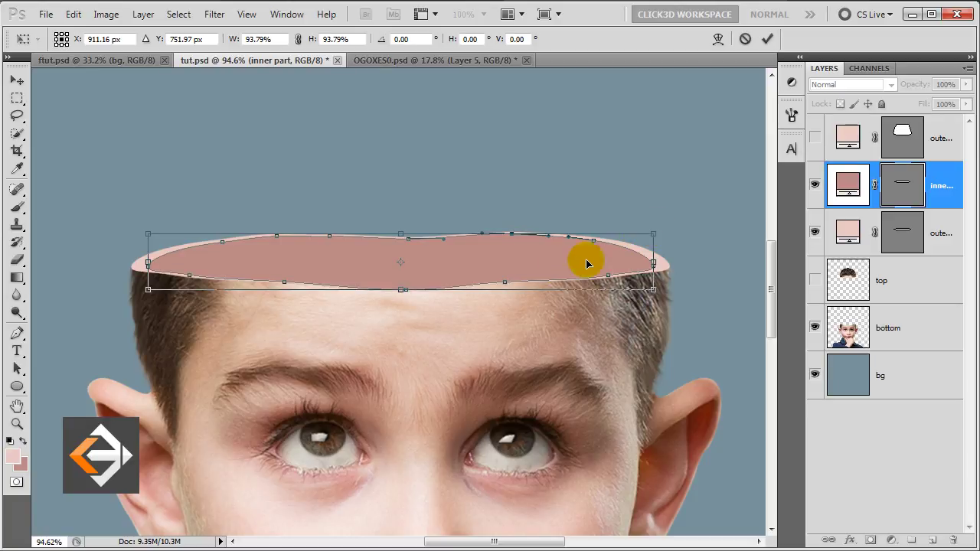
pyautogui.moveTo(401, 289); pyautogui.dragTo(401, 283)
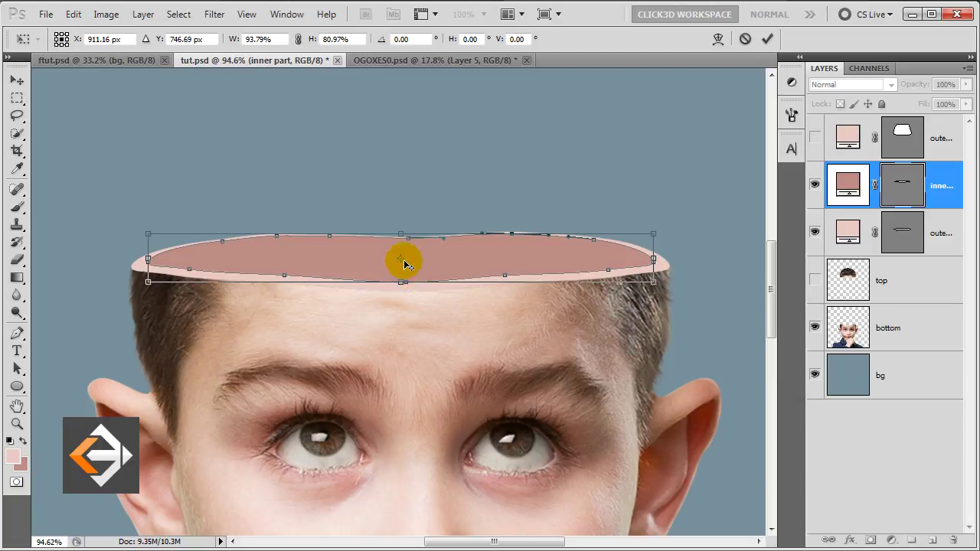
pyautogui.moveTo(404, 236); pyautogui.dragTo(402, 239)
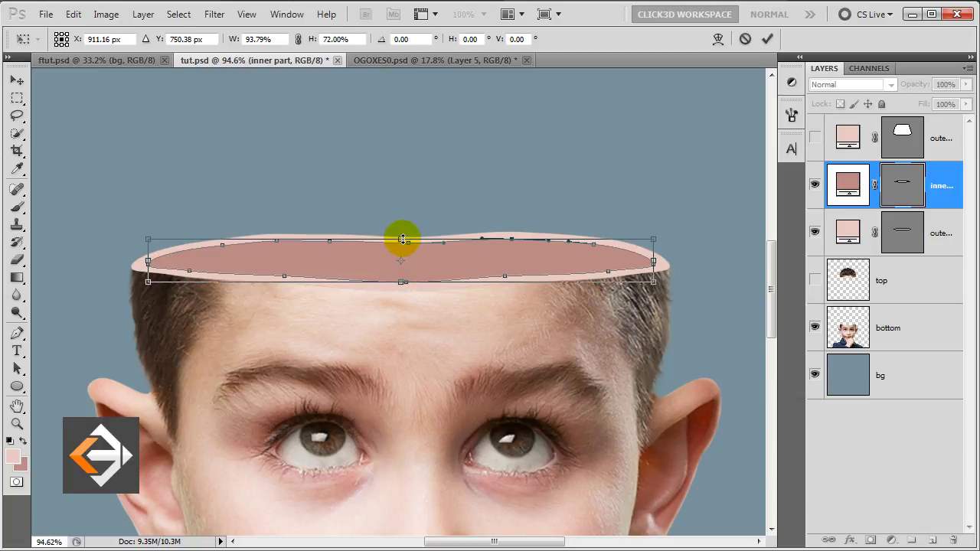
pyautogui.press('Return')
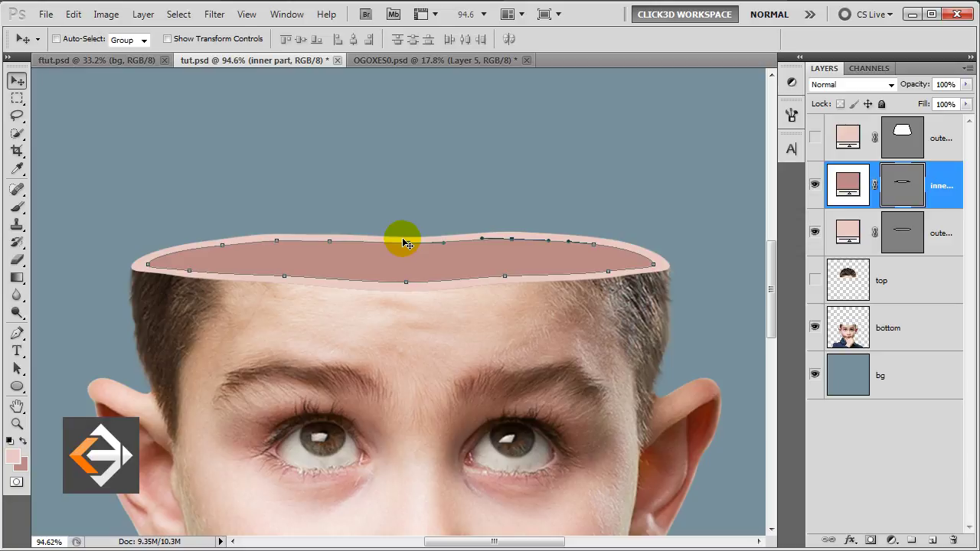
# Step: Adjust the inner shape's lower-edge, left-end and top-edge anchors to follow the pale rim
pyautogui.press('p')
pyautogui.click(607, 271)
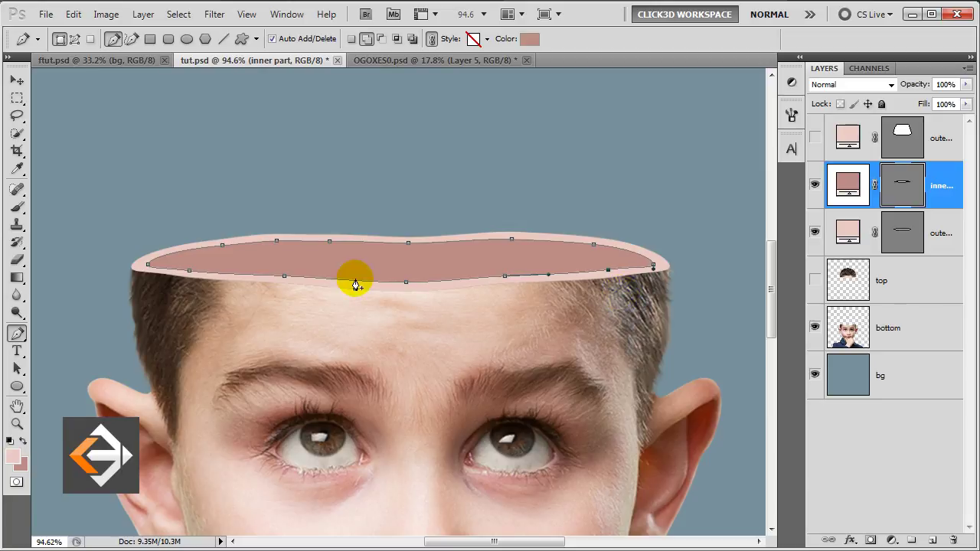
pyautogui.keyDown('ctrl'); pyautogui.click(284, 276); pyautogui.keyUp('ctrl')
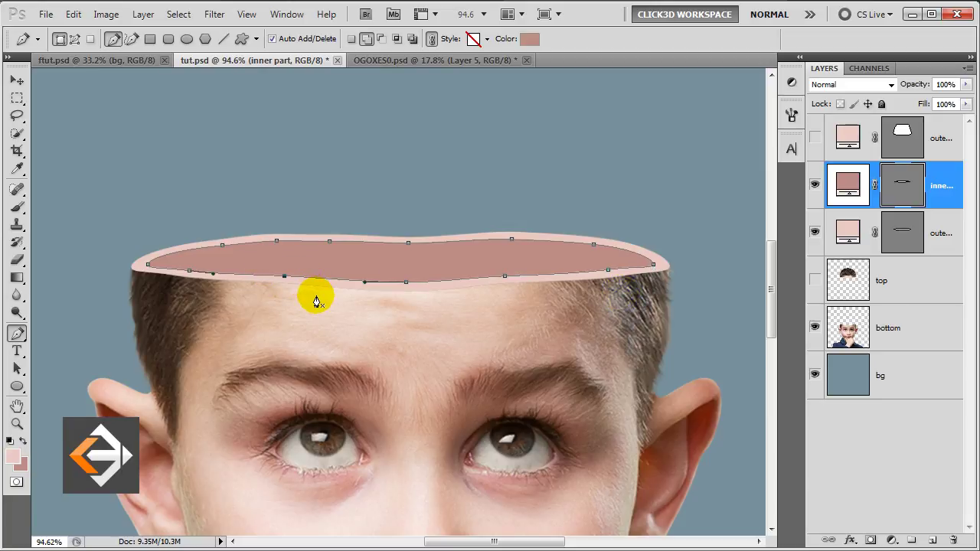
pyautogui.keyDown('ctrl'); pyautogui.click(406, 282); pyautogui.keyUp('ctrl')
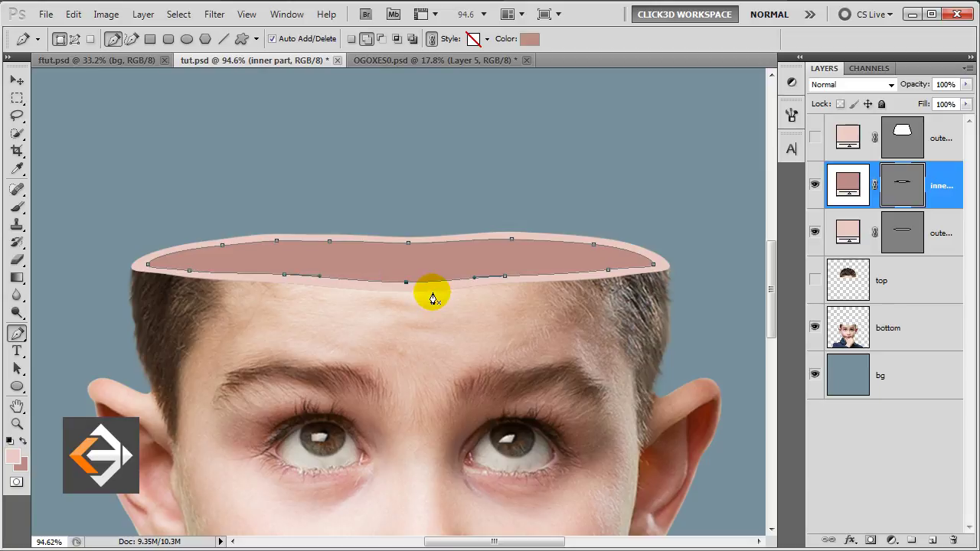
pyautogui.moveTo(176, 262); pyautogui.dragTo(213, 282)
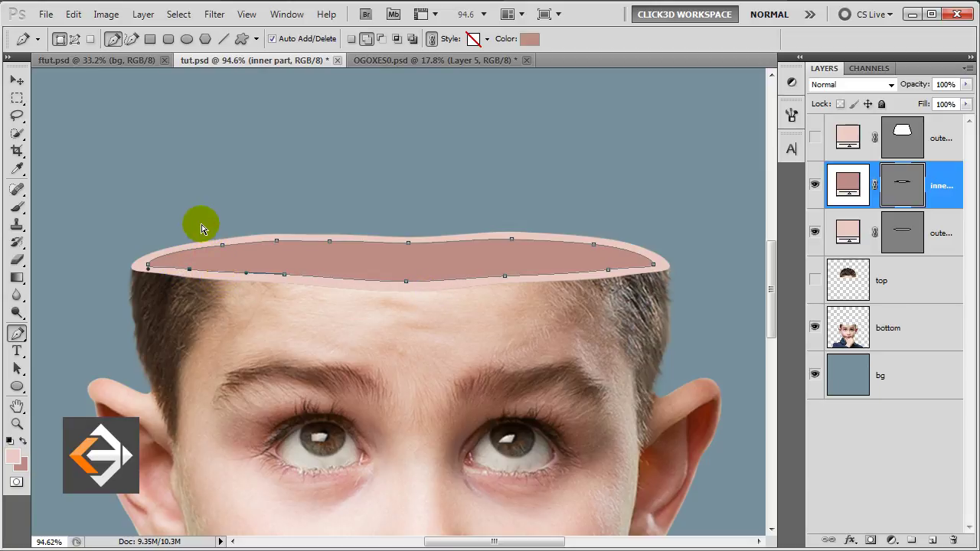
pyautogui.moveTo(202, 223); pyautogui.dragTo(242, 256)
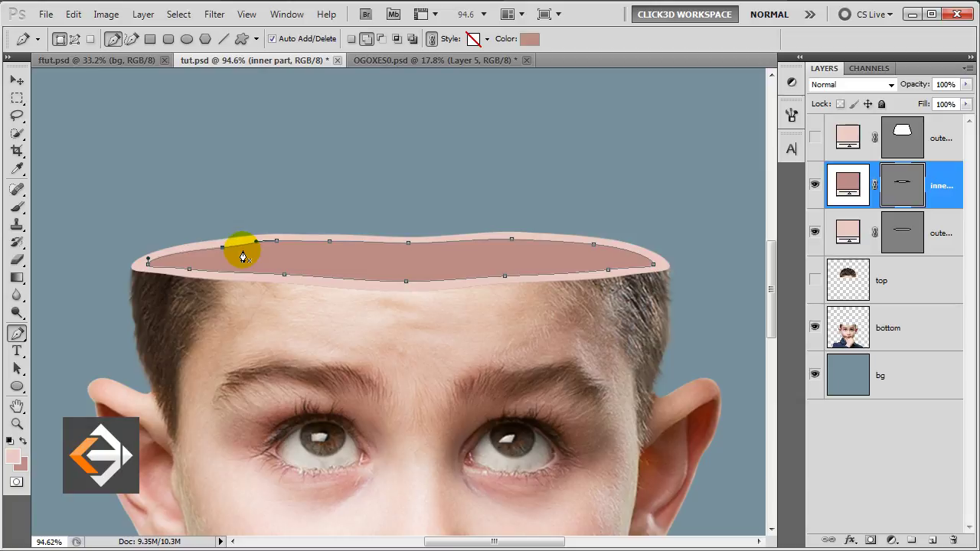
pyautogui.moveTo(240, 220); pyautogui.dragTo(432, 259)
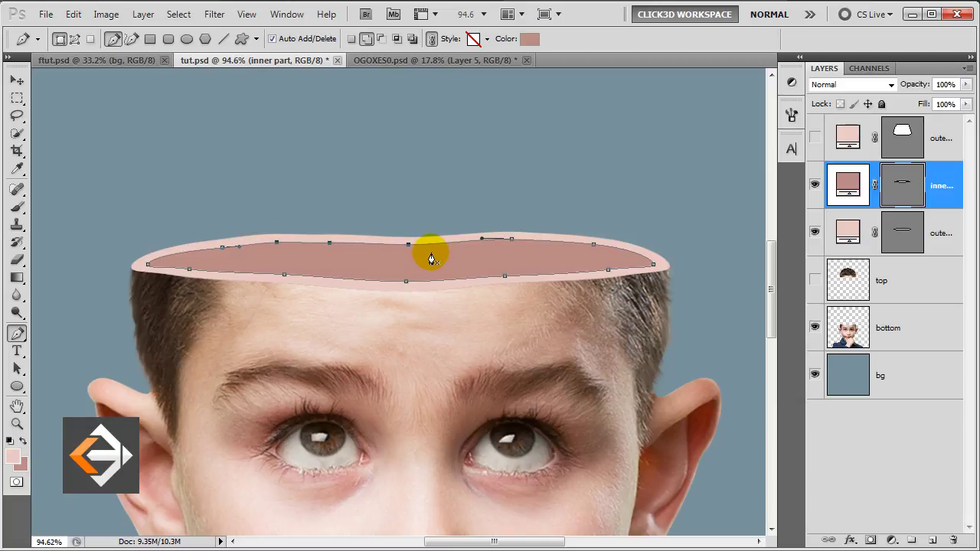
# Step: Reshape the inner shape's right end and lower-right curve, then deselect the path
pyautogui.keyDown('ctrl'); pyautogui.click(554, 245); pyautogui.keyUp('ctrl')
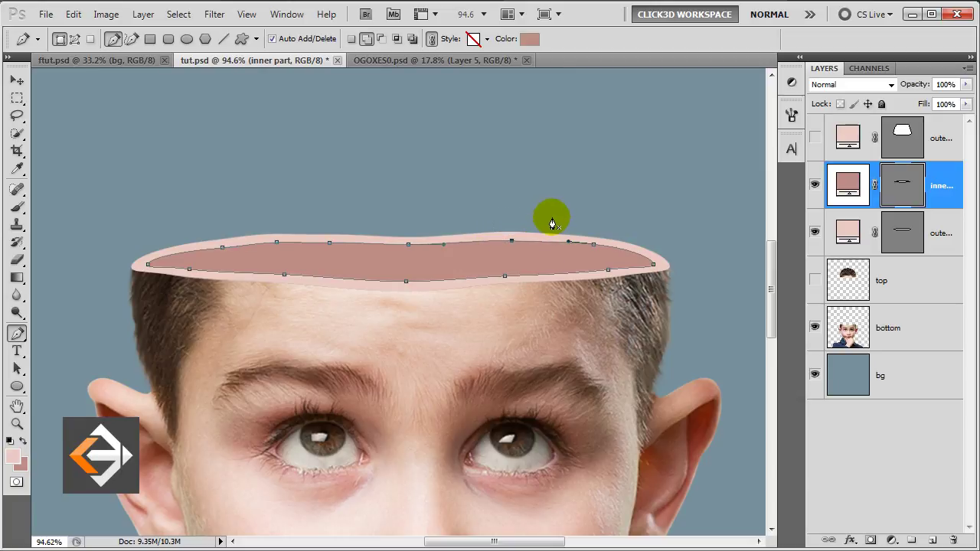
pyautogui.keyDown('ctrl'); pyautogui.click(653, 264); pyautogui.keyUp('ctrl')
pyautogui.moveTo(493, 266); pyautogui.dragTo(535, 294)
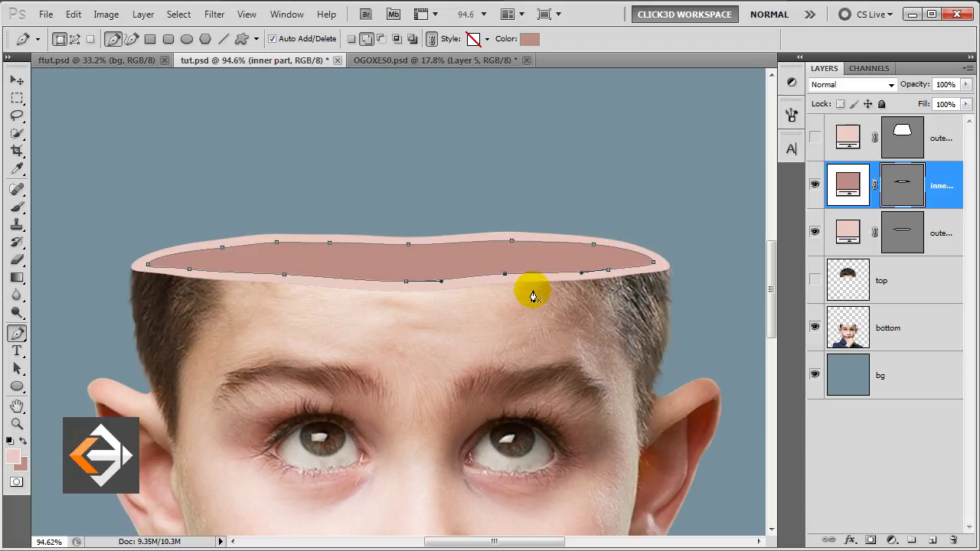
pyautogui.moveTo(590, 263); pyautogui.dragTo(626, 288)
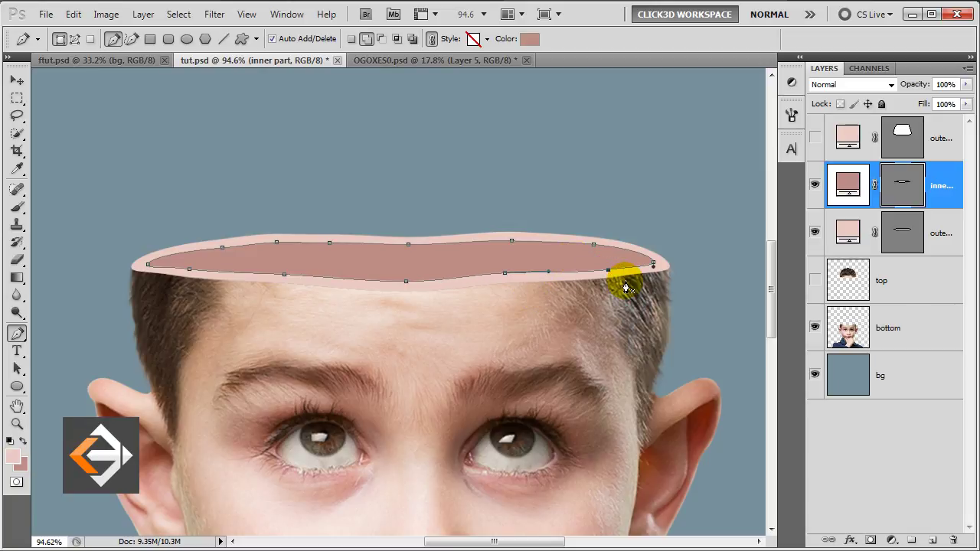
pyautogui.press('Return')
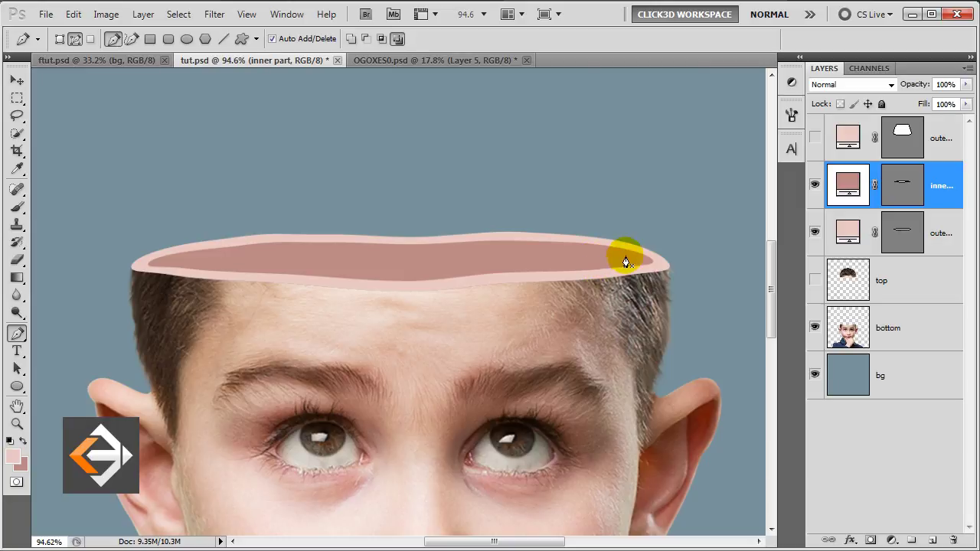
# Step: Load the inner part outline as a selection and add a new layer named 'noise'
pyautogui.keyDown('ctrl'); pyautogui.click(899, 197); pyautogui.keyUp('ctrl')
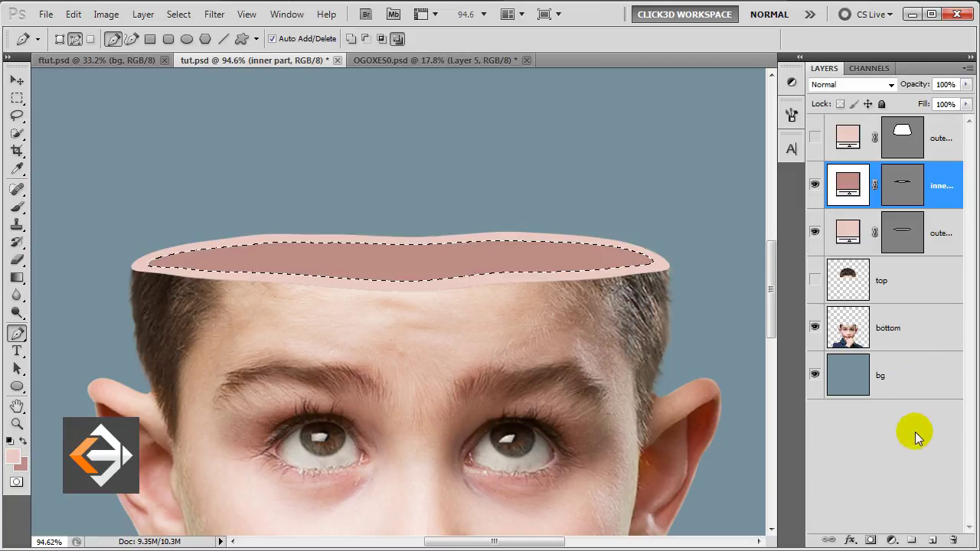
pyautogui.click(932, 543)
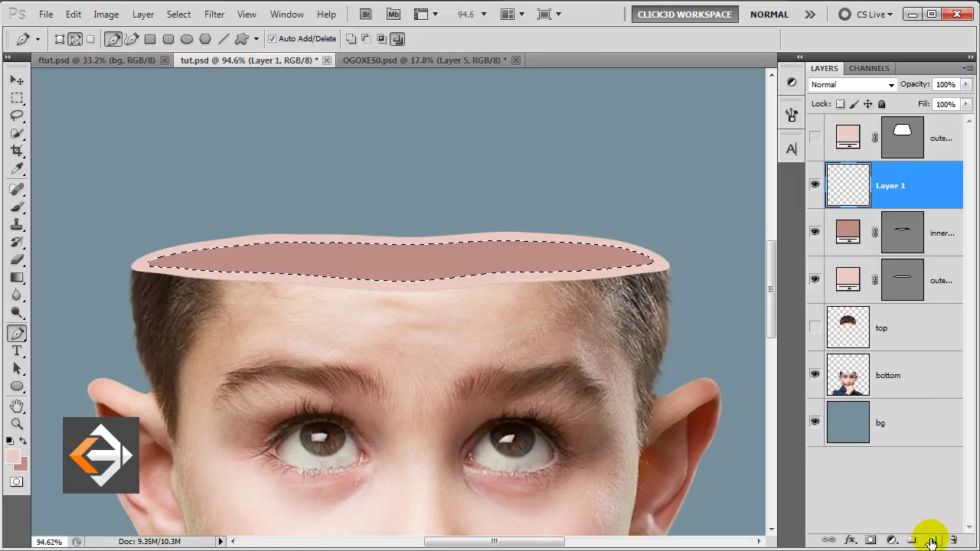
pyautogui.doubleClick(886, 187)
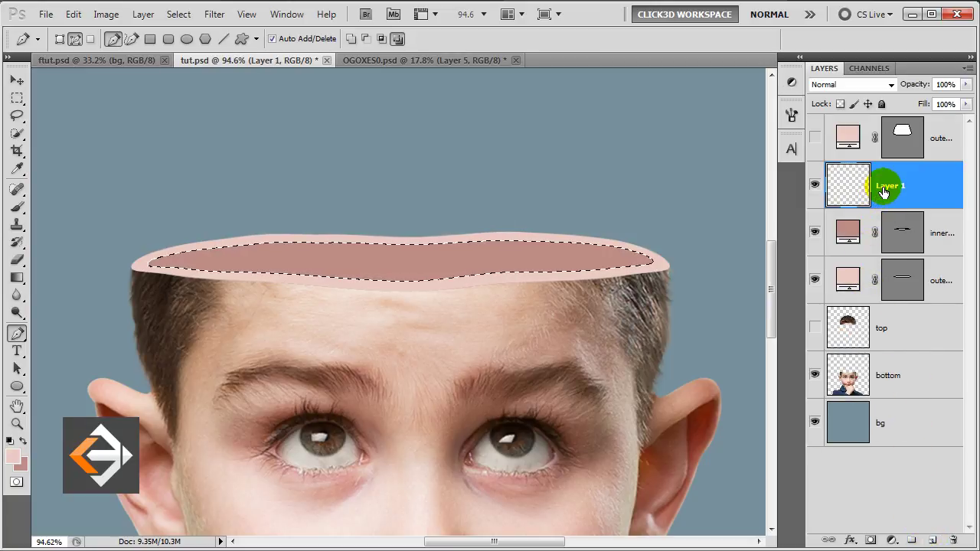
pyautogui.write('noise')
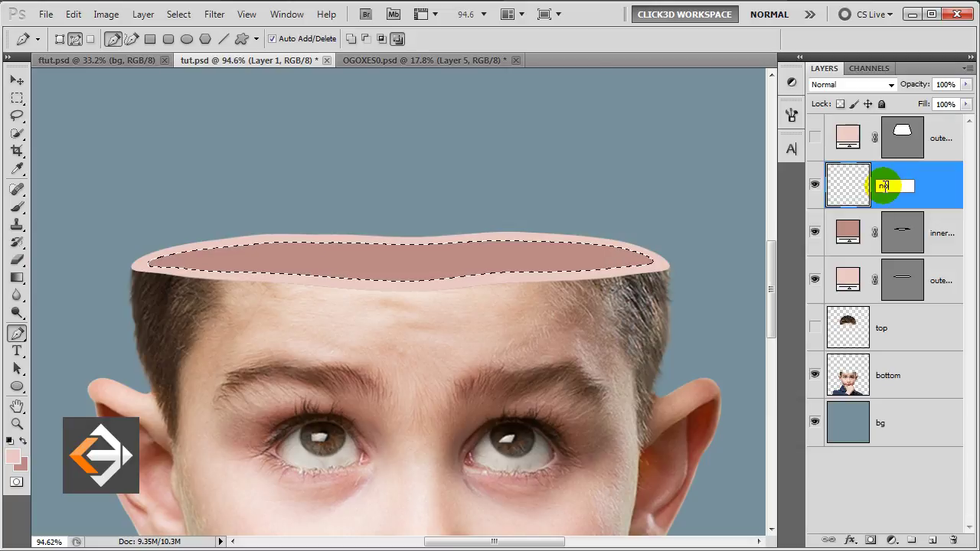
pyautogui.press('Return')
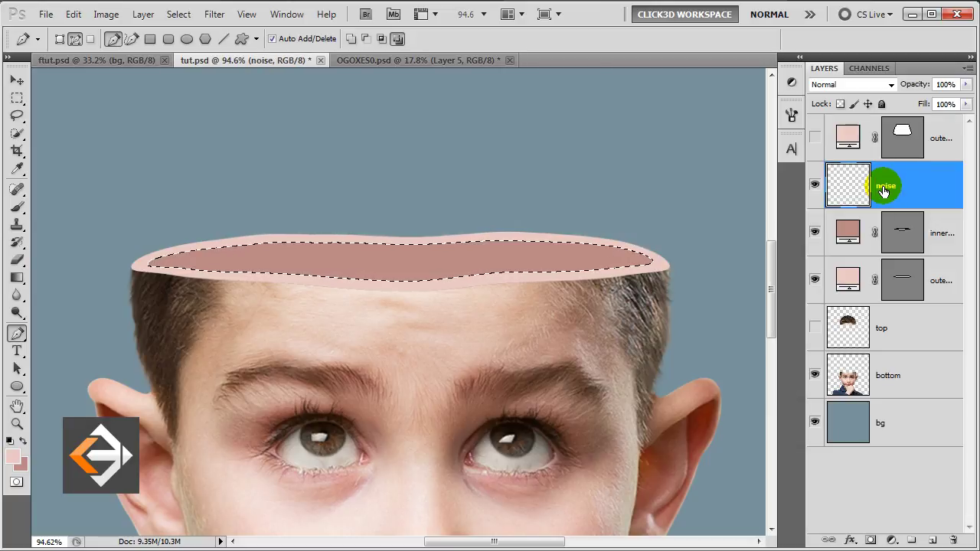
# Step: Fill the selection on the noise layer with 50% Gray
pyautogui.hotkey('shift', 'BackSpace')
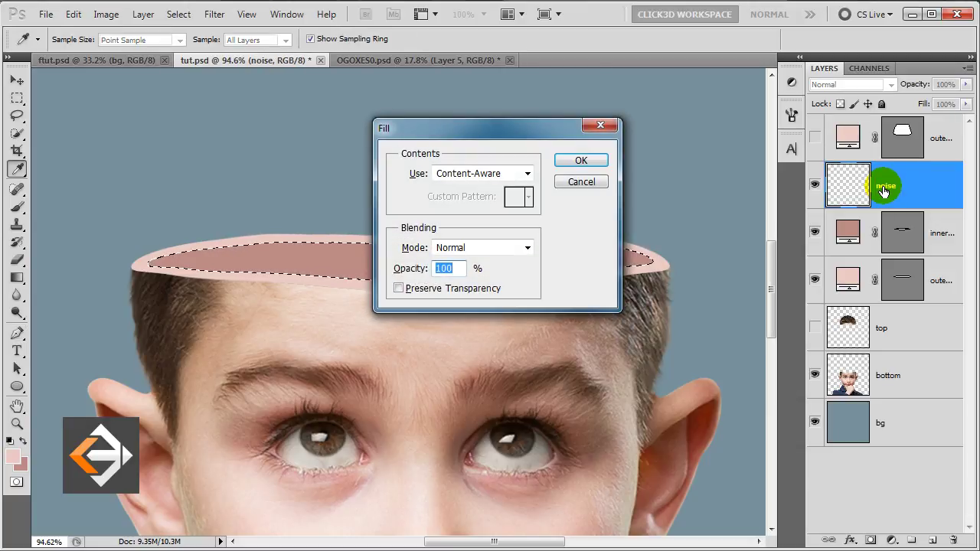
pyautogui.click(528, 174)
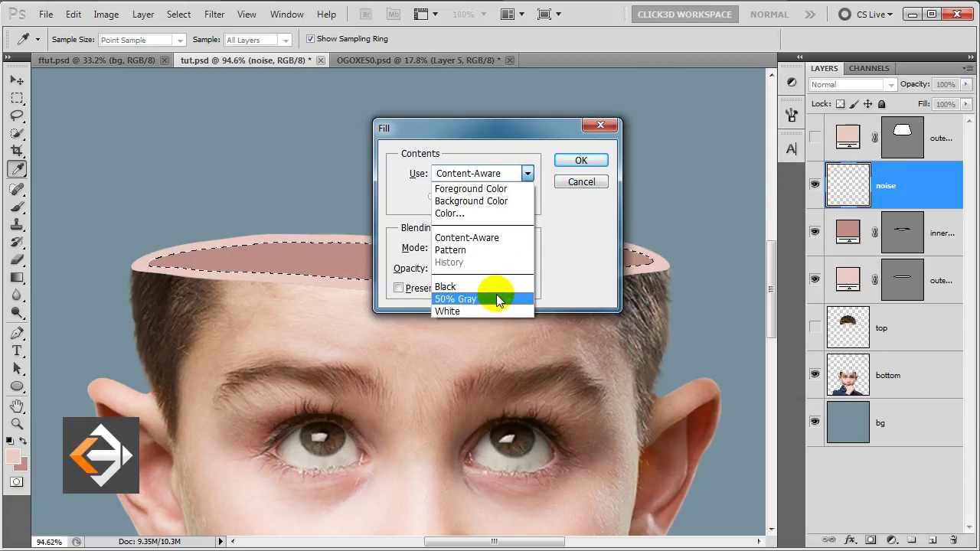
pyautogui.click(497, 297)
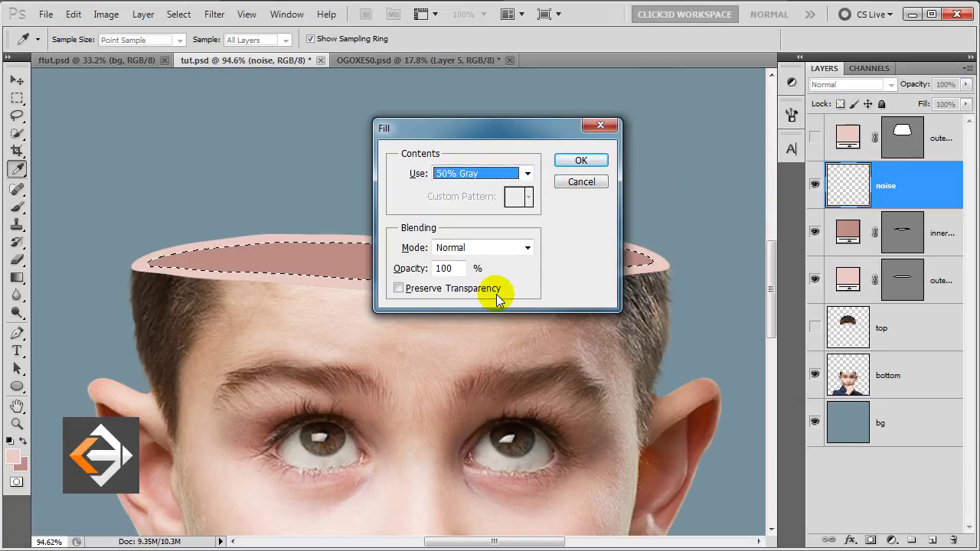
pyautogui.click(581, 161)
pyautogui.press('p')
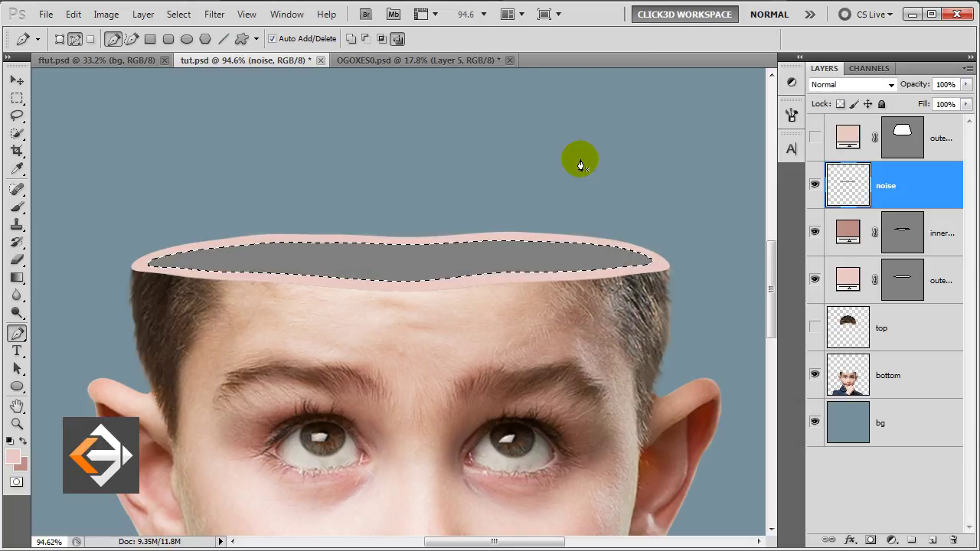
pyautogui.press('v')
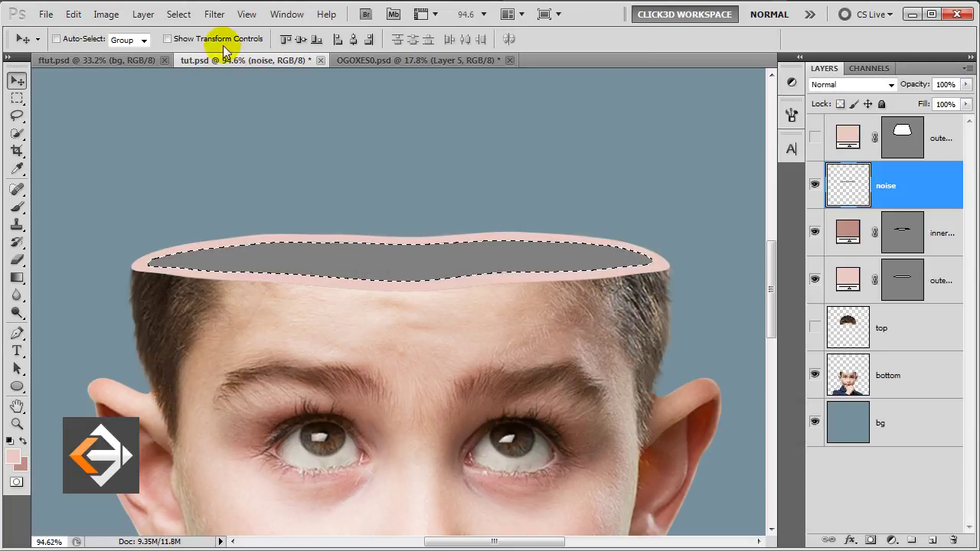
pyautogui.click(214, 22)
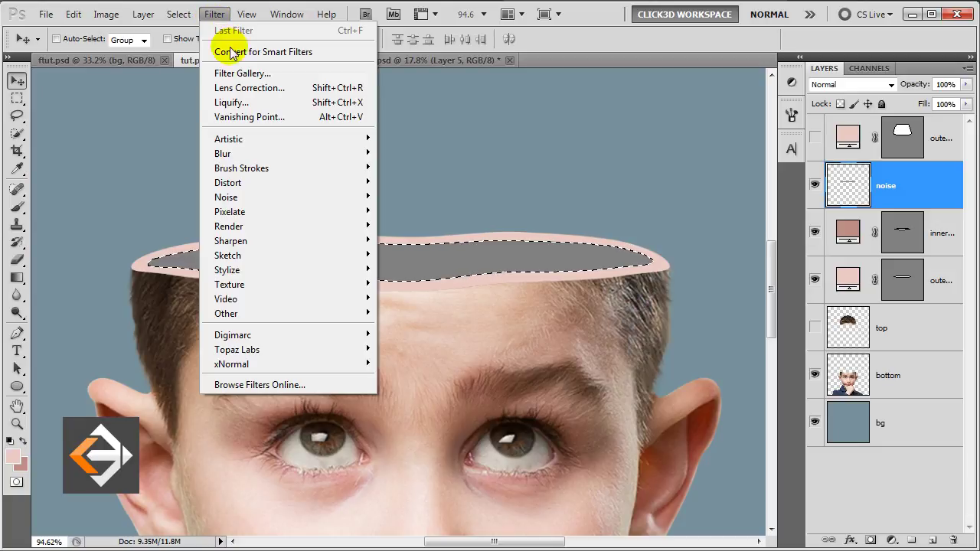
pyautogui.moveTo(227, 197)
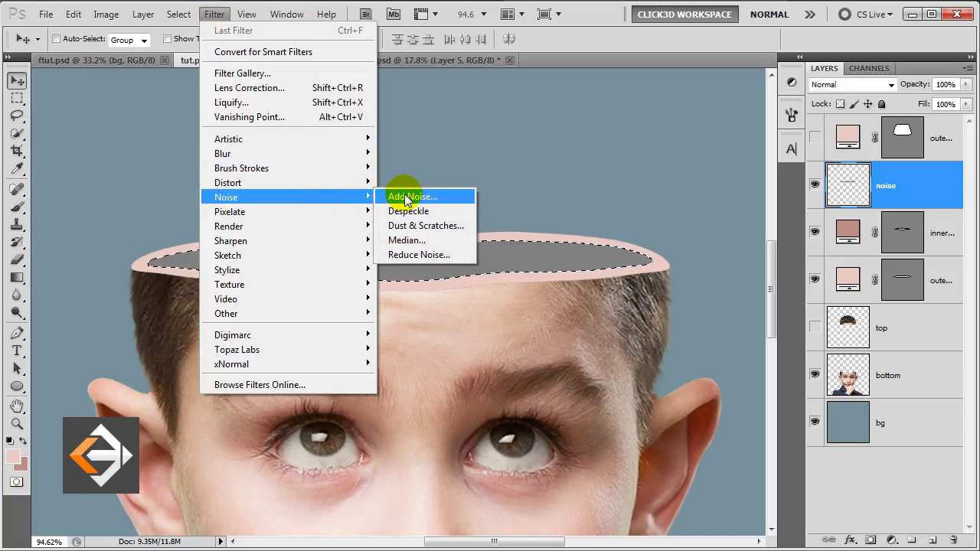
# Step: Add monochromatic Gaussian noise at about 94% to the noise layer's gray fill
pyautogui.click(417, 197)
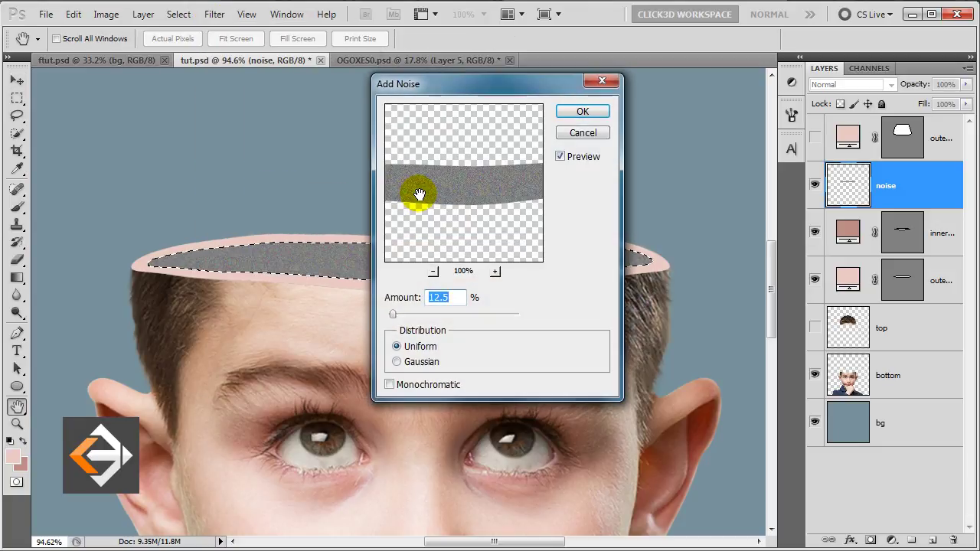
pyautogui.click(420, 385)
pyautogui.click(396, 361)
pyautogui.moveTo(393, 314); pyautogui.dragTo(417, 314)
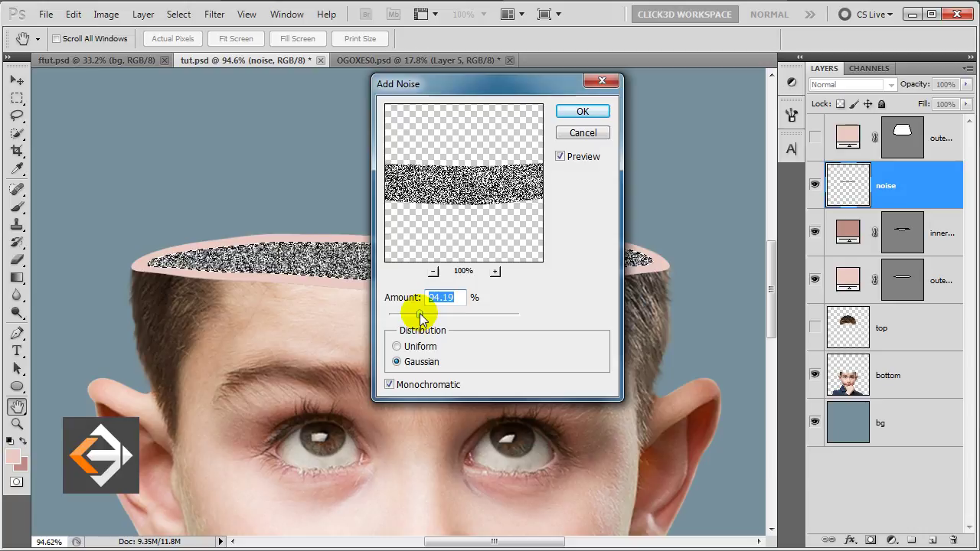
pyautogui.click(570, 113)
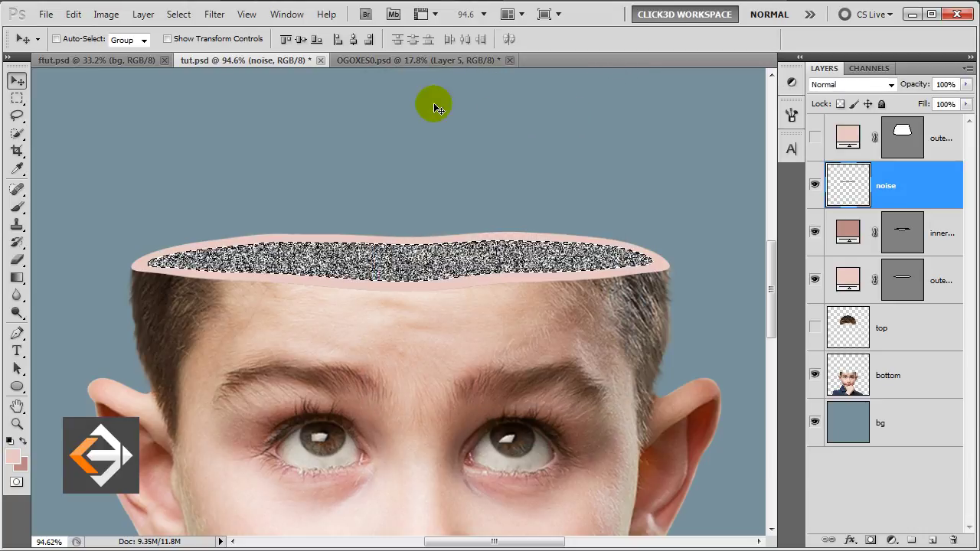
pyautogui.click(213, 14)
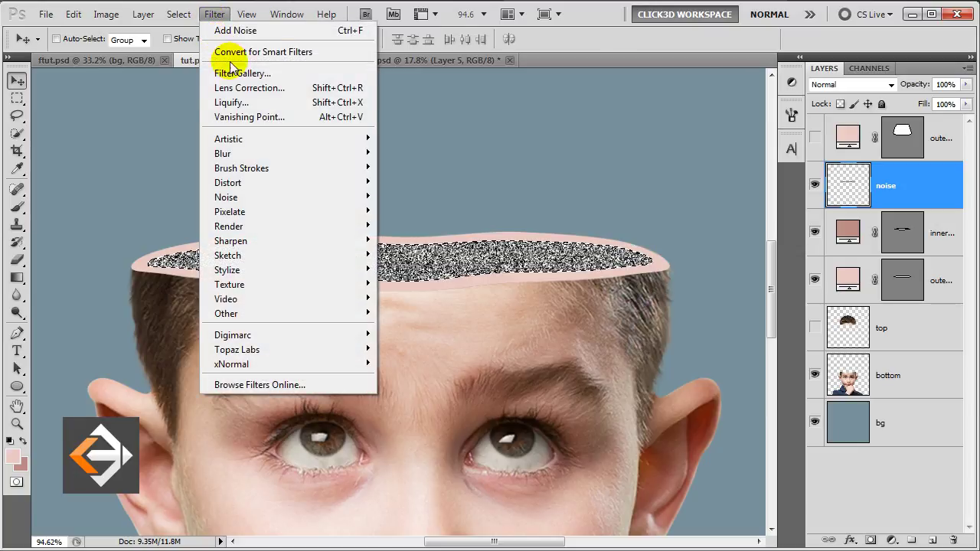
pyautogui.moveTo(222, 153)
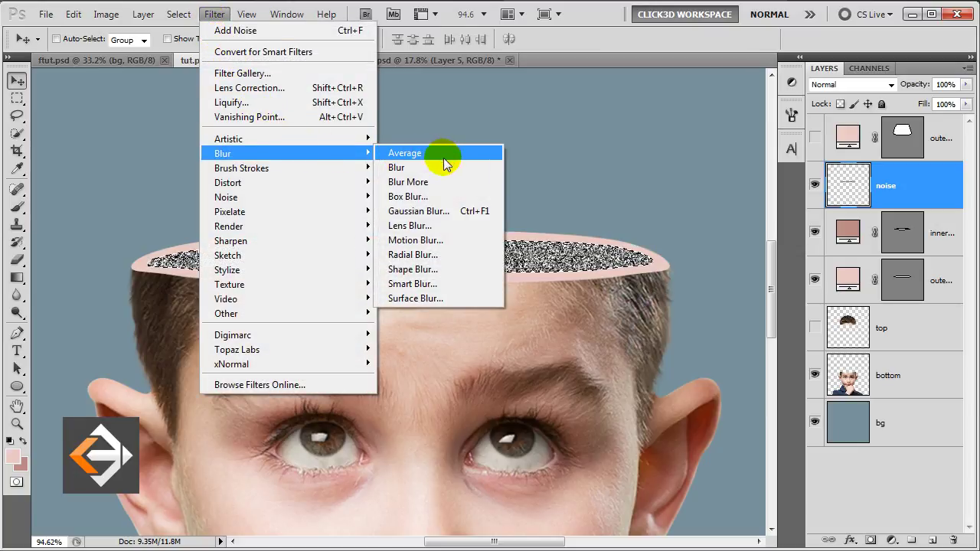
# Step: Streak the noise with a vertical Motion Blur: angle 90°, distance 62 pixels
pyautogui.click(459, 239)
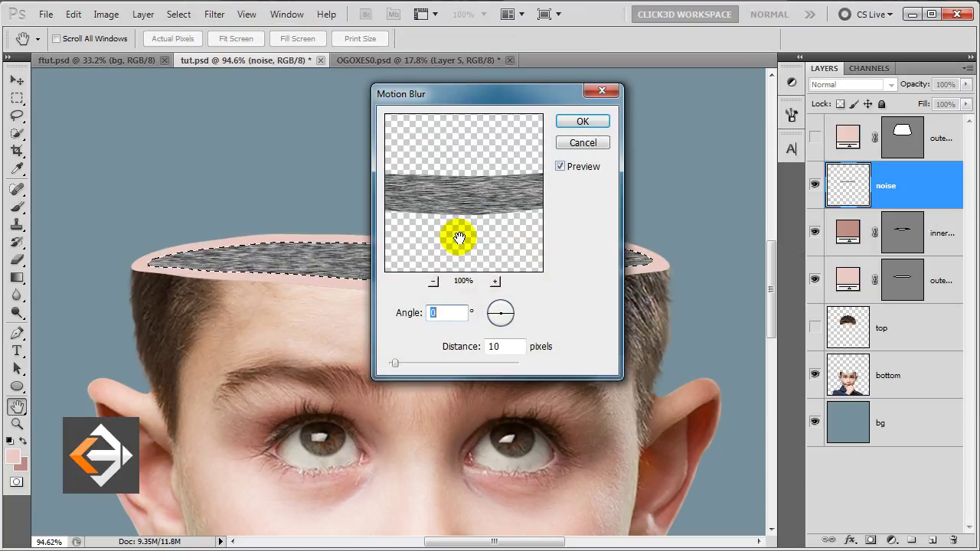
pyautogui.click(499, 304)
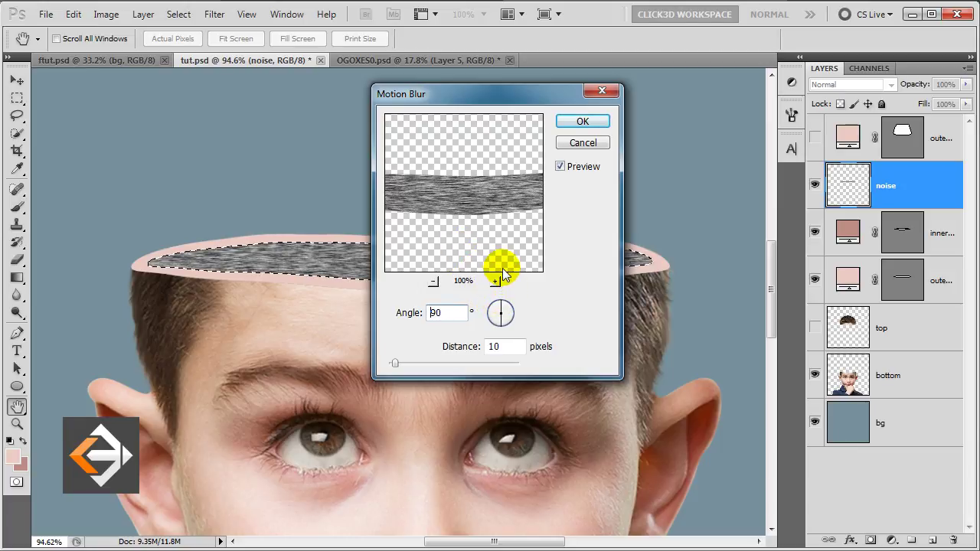
pyautogui.moveTo(498, 97); pyautogui.dragTo(570, 103)
pyautogui.moveTo(465, 368); pyautogui.dragTo(499, 370)
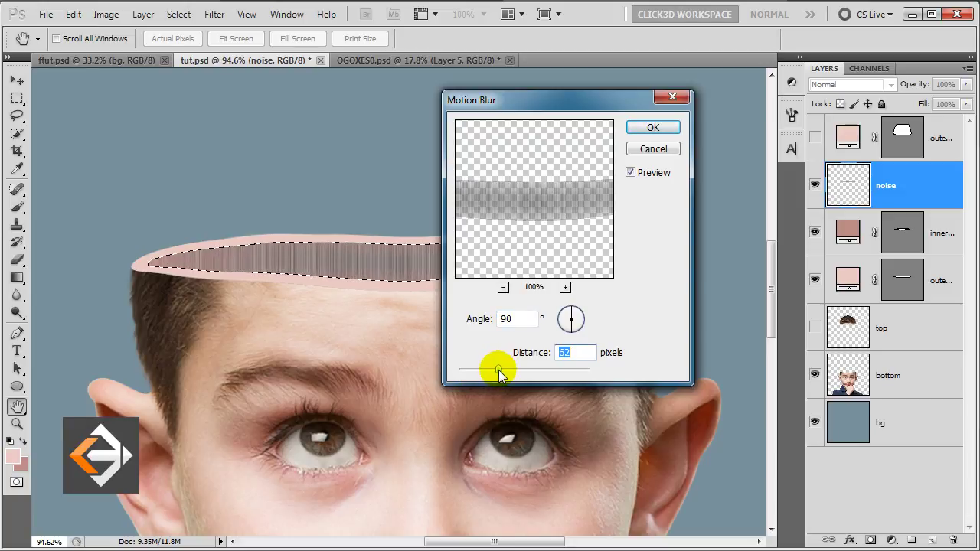
pyautogui.click(651, 128)
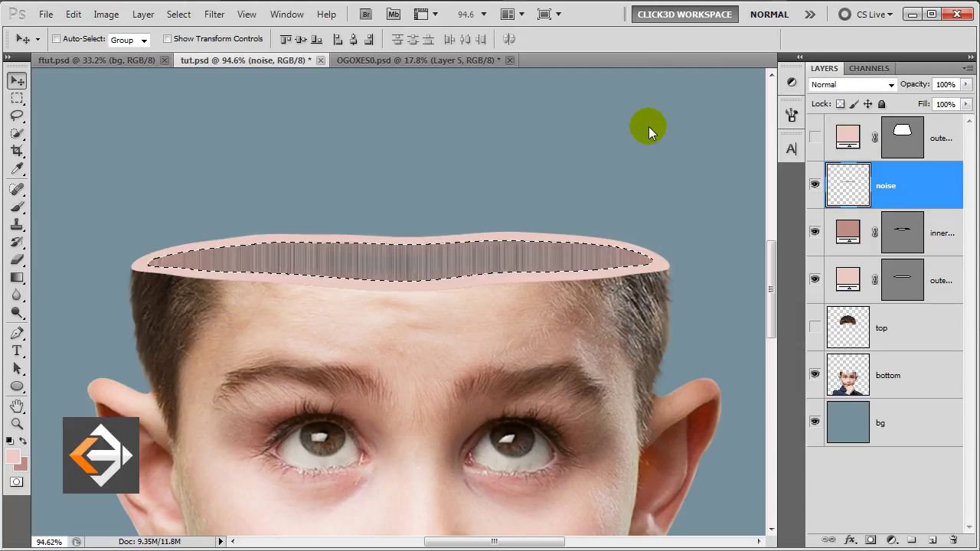
# Step: Soften the streaked noise with a 1.4-pixel Gaussian Blur
pyautogui.click(215, 15)
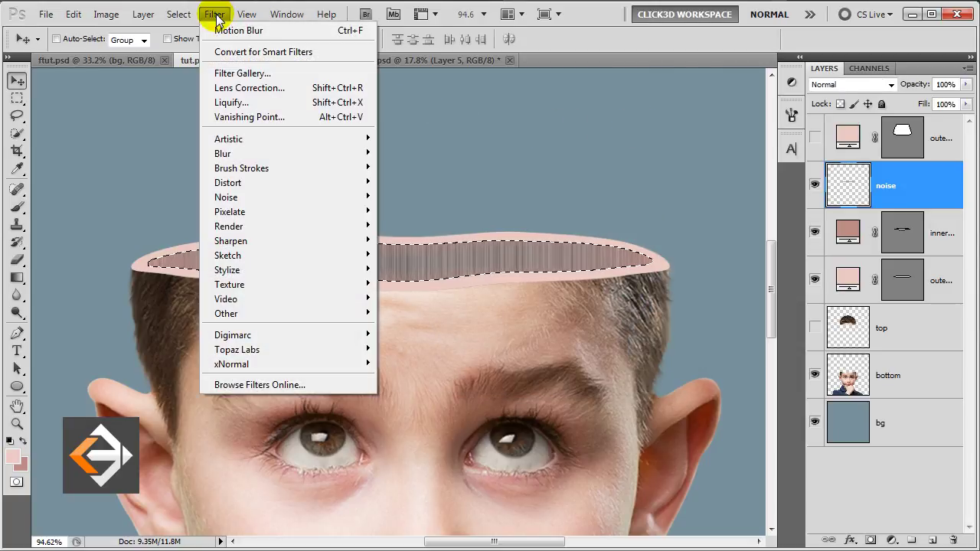
pyautogui.moveTo(223, 153)
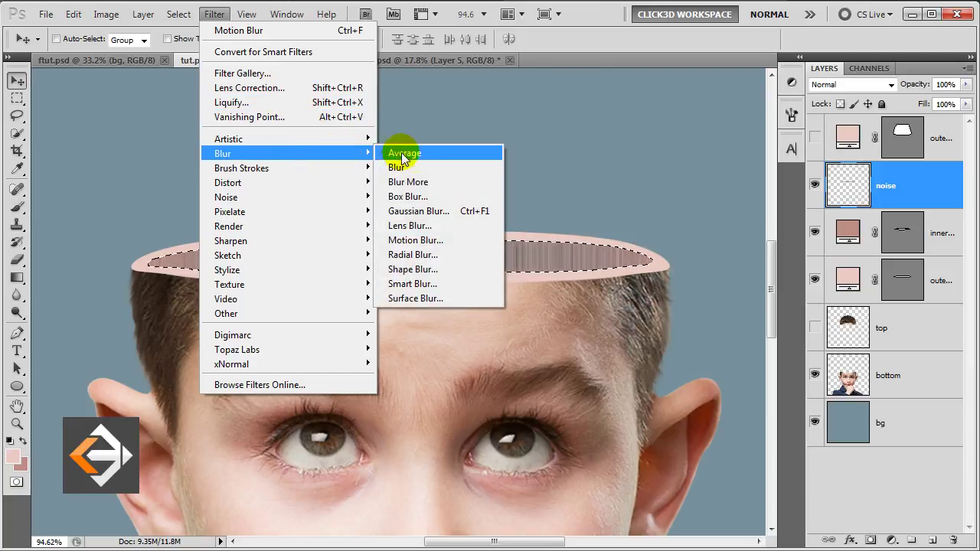
pyautogui.click(437, 211)
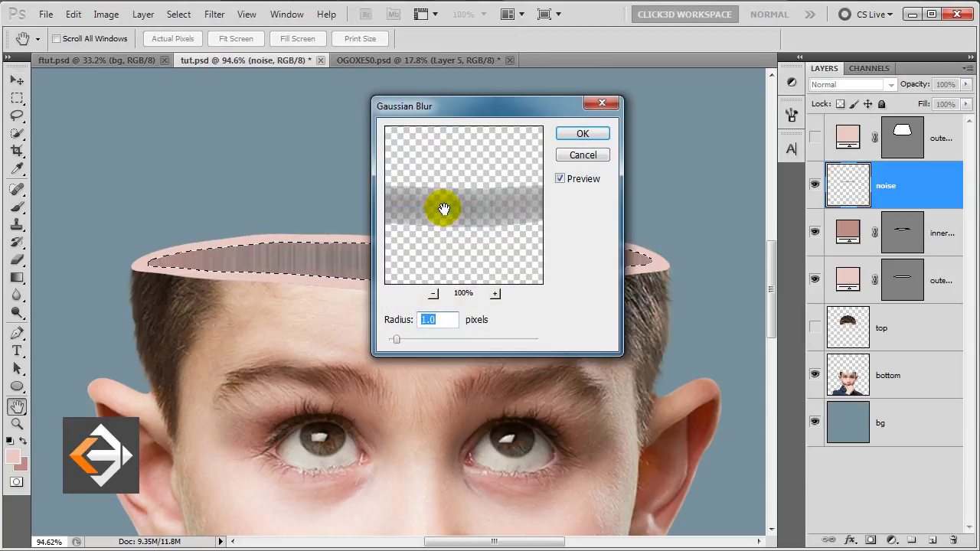
pyautogui.moveTo(465, 114); pyautogui.dragTo(501, 124)
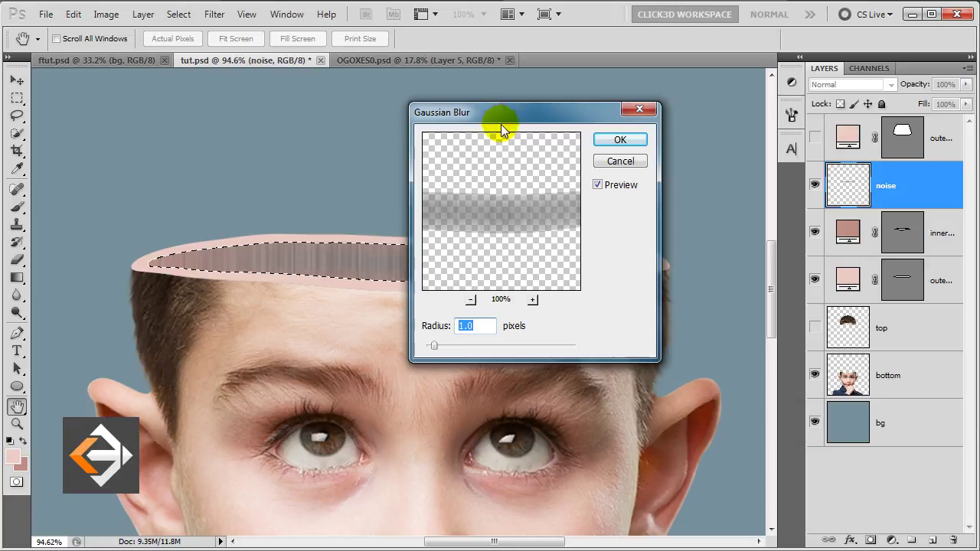
pyautogui.moveTo(440, 343); pyautogui.dragTo(437, 343)
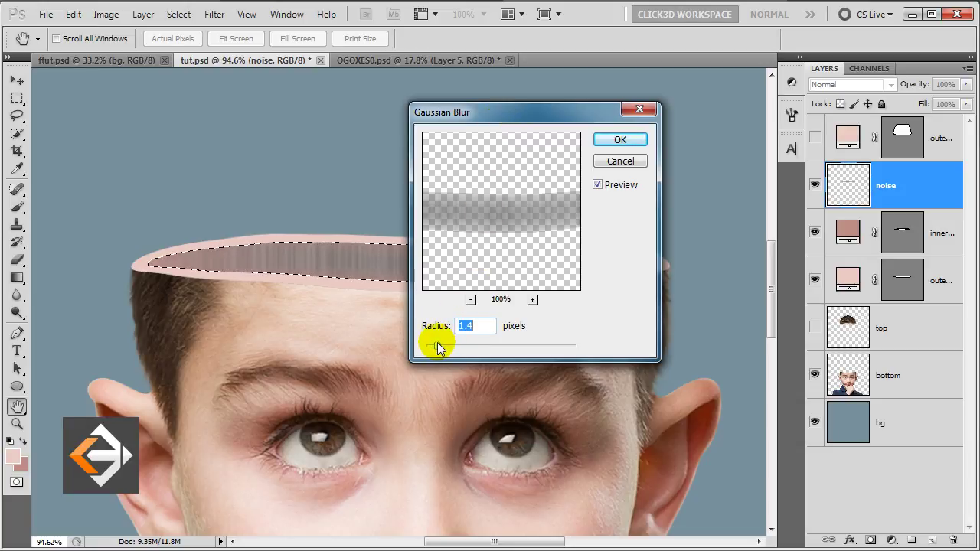
pyautogui.click(620, 139)
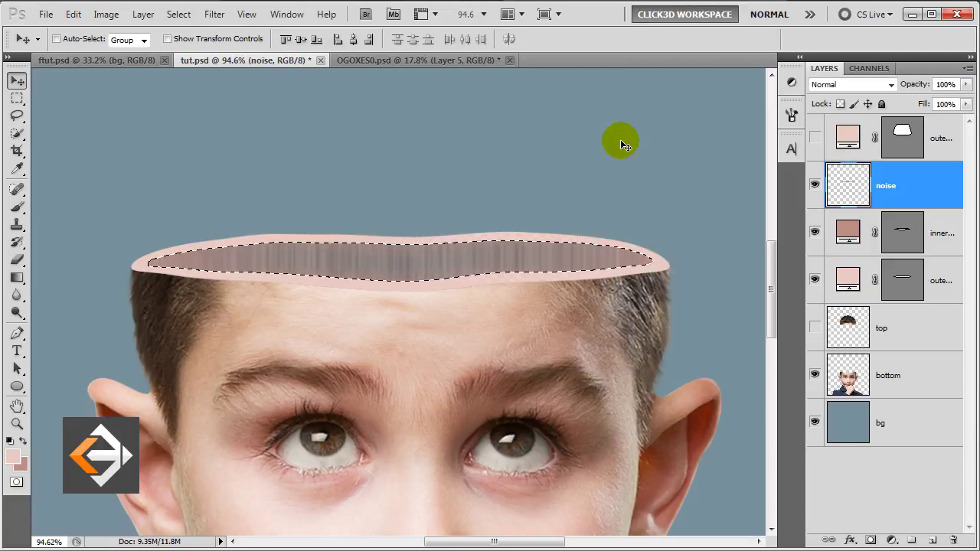
# Step: Deselect, then set the noise layer to Overlay blend mode at 62% opacity
pyautogui.hotkey('ctrl', 'd')
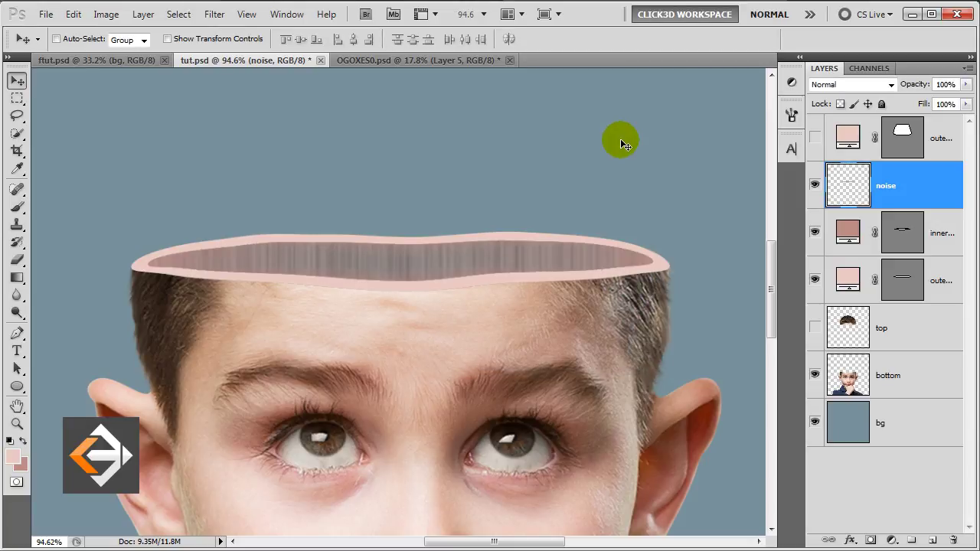
pyautogui.click(845, 86)
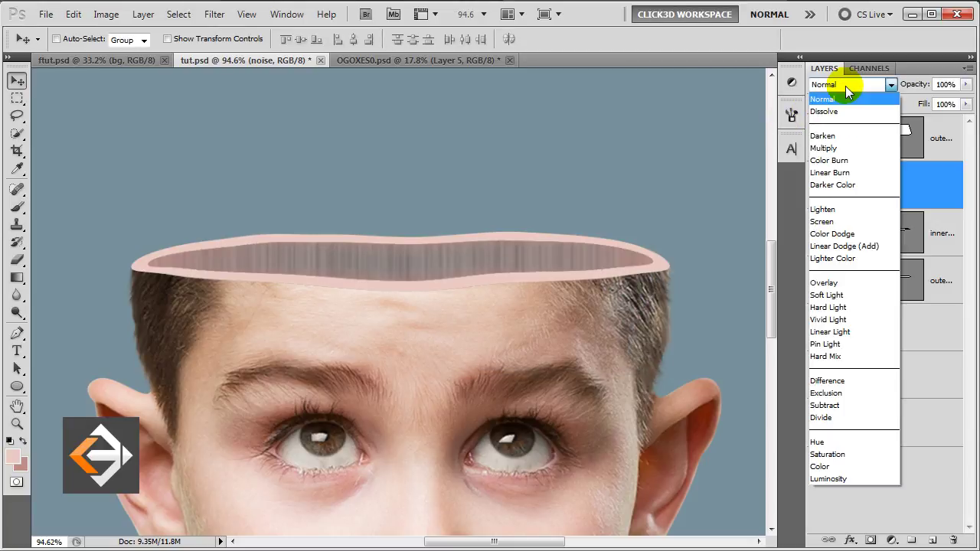
pyautogui.click(847, 282)
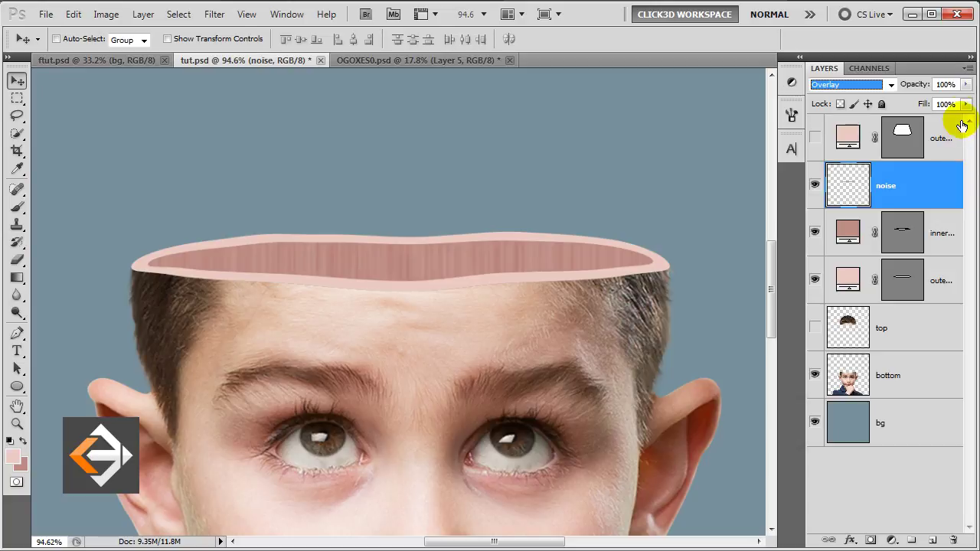
pyautogui.click(966, 85)
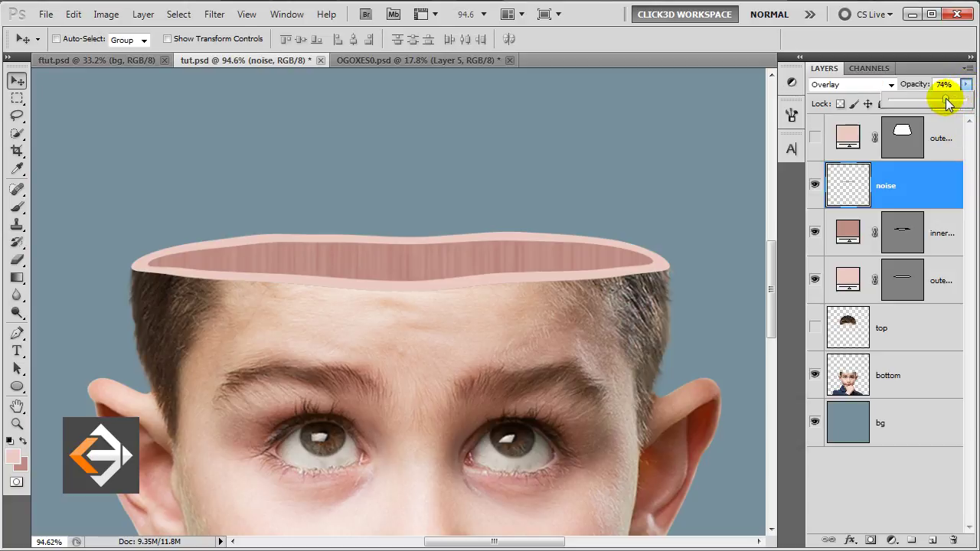
pyautogui.moveTo(947, 102); pyautogui.dragTo(942, 104)
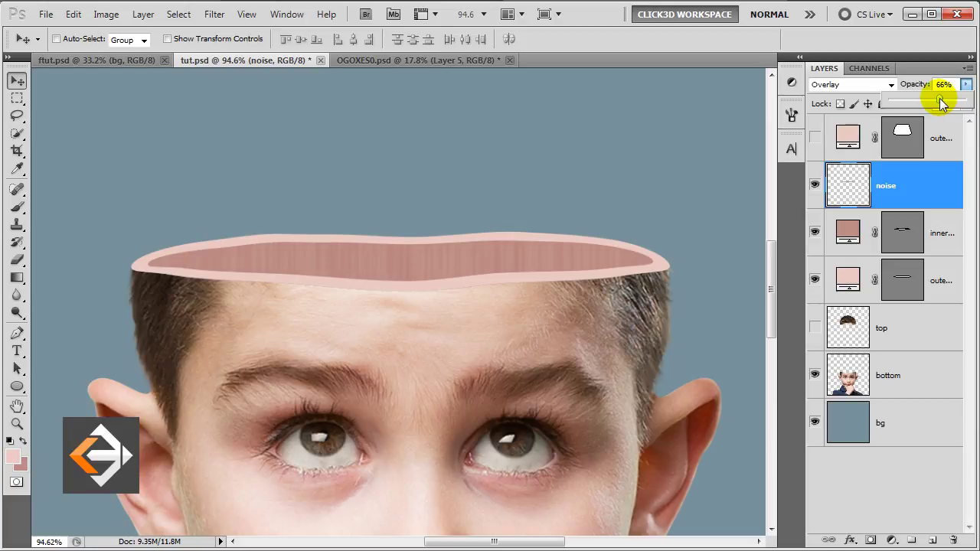
pyautogui.click(919, 185)
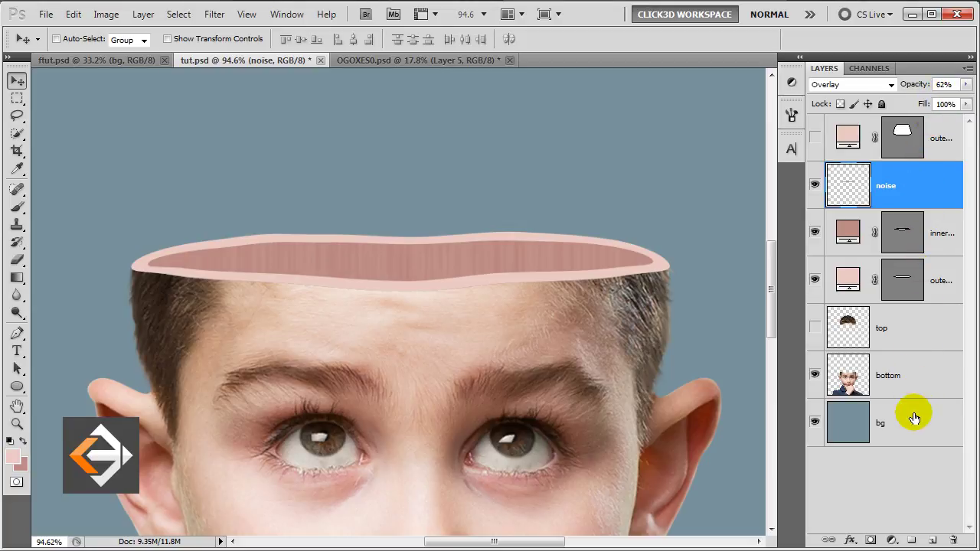
pyautogui.click(931, 542)
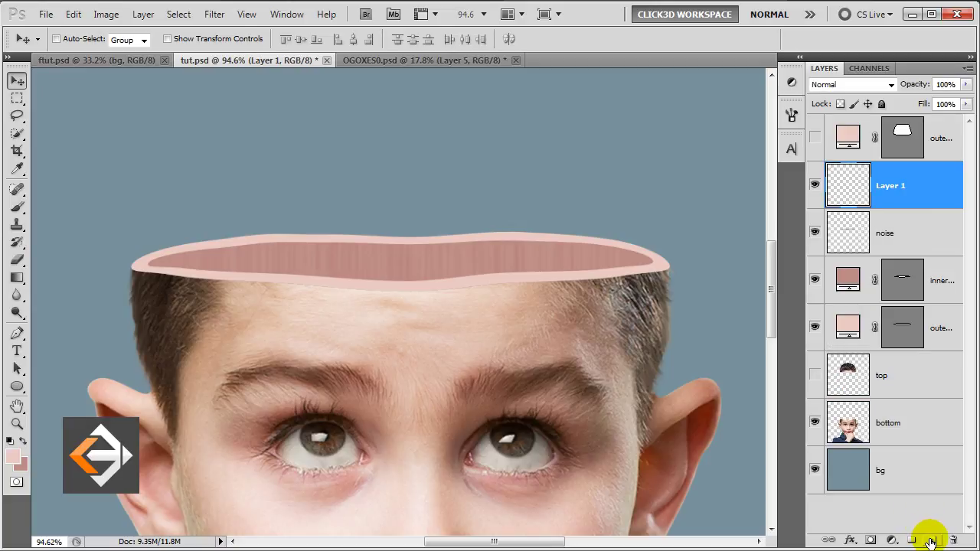
# Step: Name the new layer 'shadow' and reset colours to default black and white
pyautogui.doubleClick(898, 190)
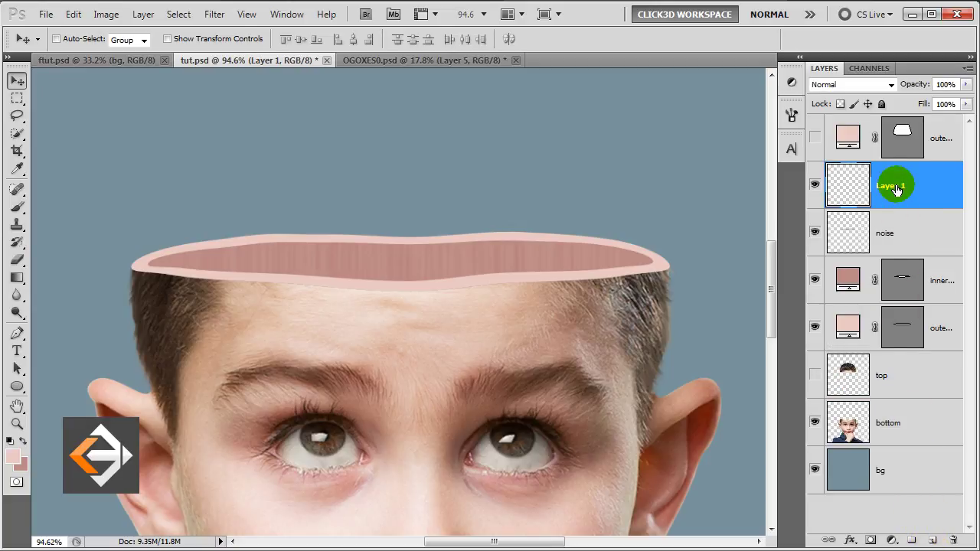
pyautogui.write('shadow')
pyautogui.press('Return')
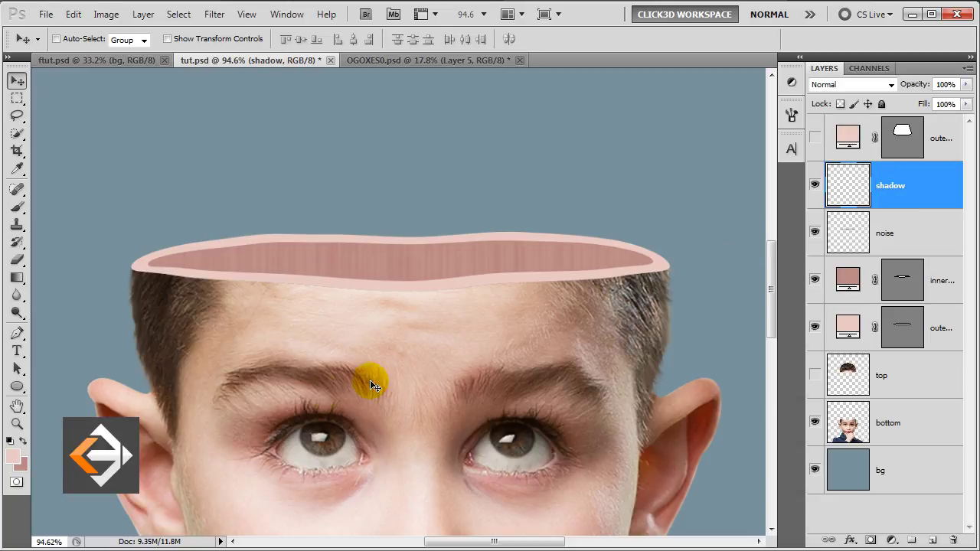
pyautogui.click(11, 440)
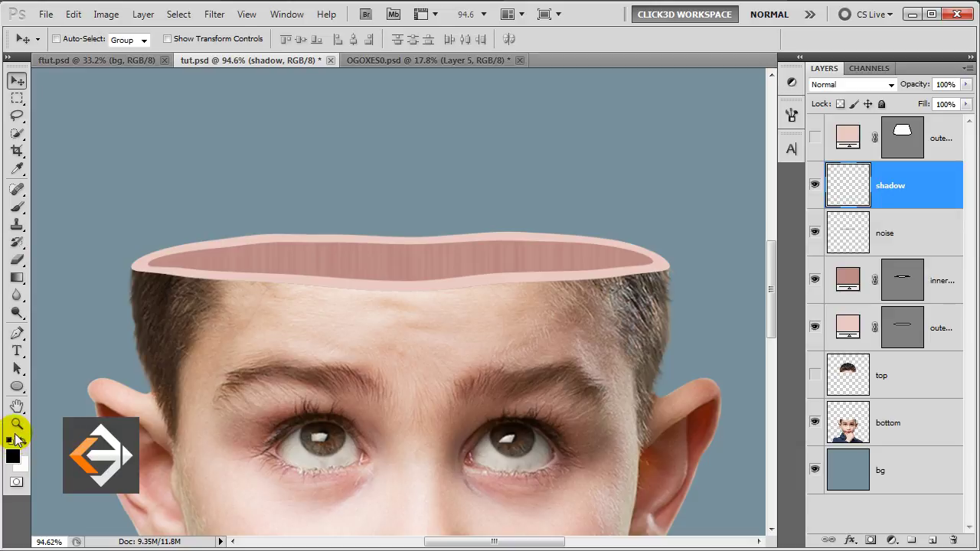
# Step: Set up a soft round brush at 175 px with 34% flow
pyautogui.click(18, 208)
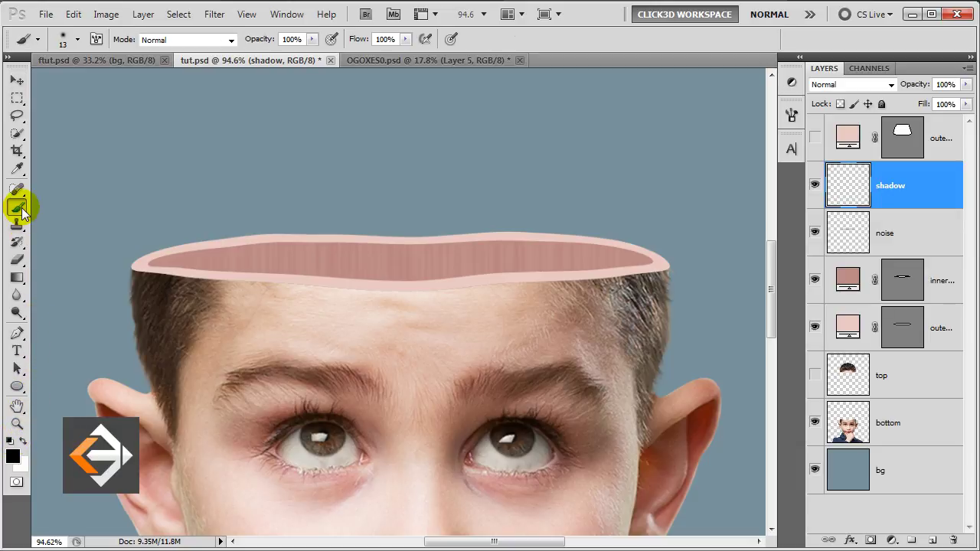
pyautogui.rightClick(194, 159)
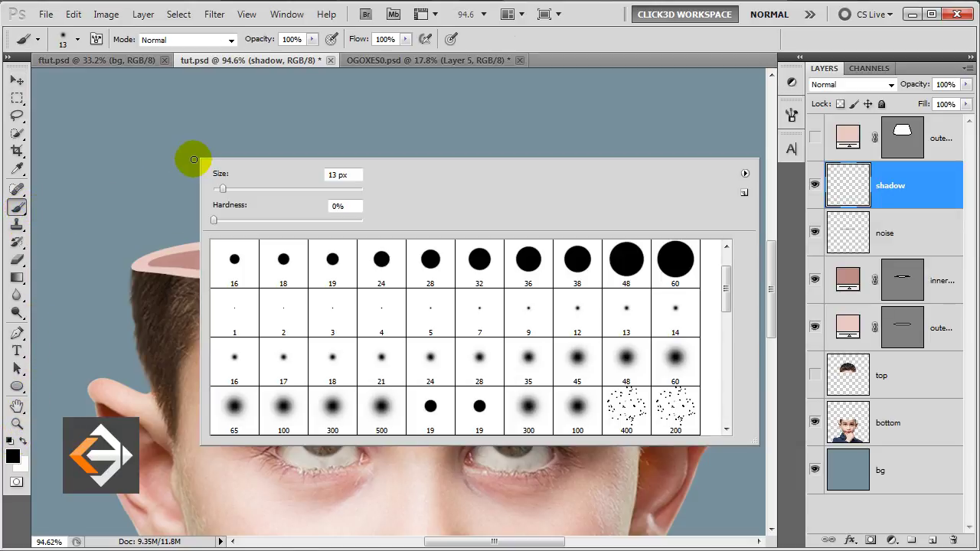
pyautogui.click(383, 408)
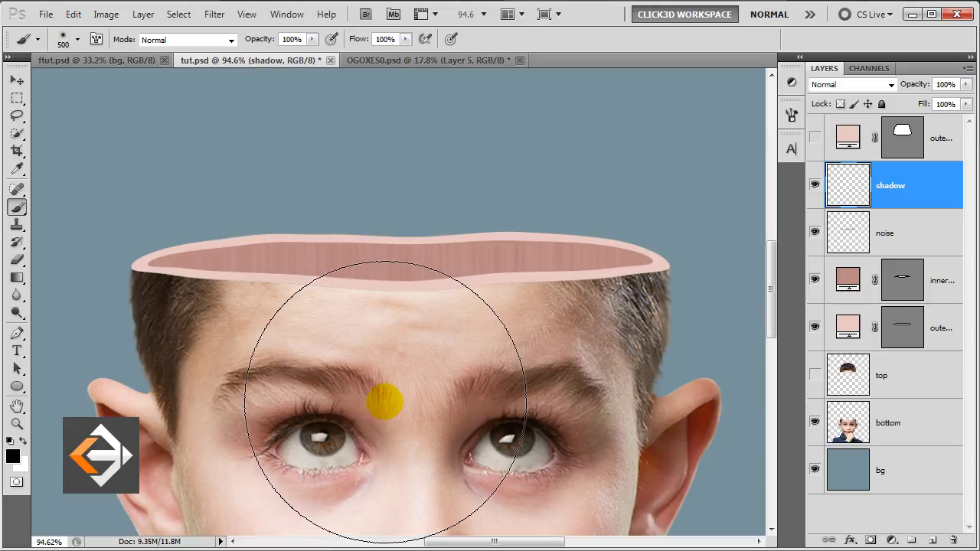
pyautogui.press('[')
pyautogui.press('[')
pyautogui.press('[')
pyautogui.press('[')
pyautogui.press('[')
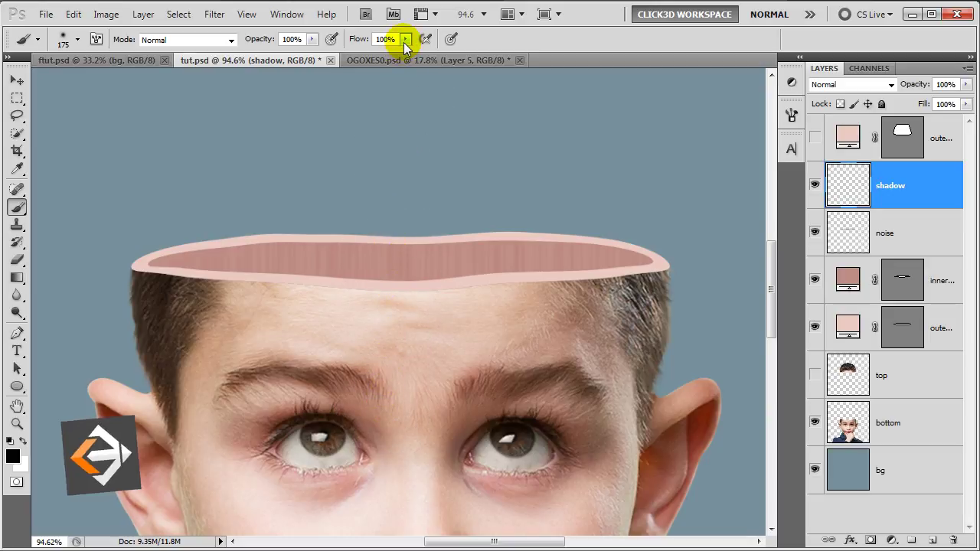
pyautogui.click(404, 40)
pyautogui.moveTo(404, 50); pyautogui.dragTo(376, 52)
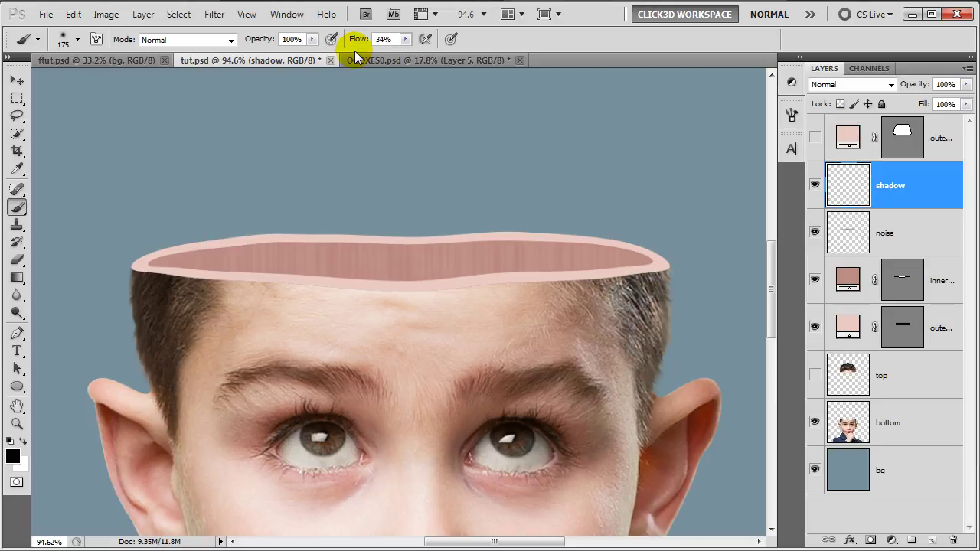
pyautogui.click(391, 89)
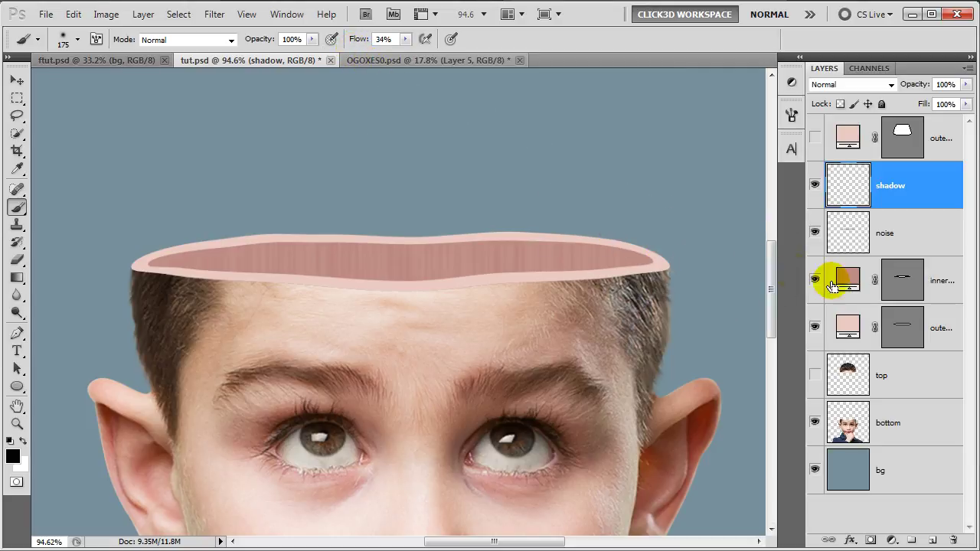
# Step: Load the inner rim as a selection and paint soft black shading inside it
pyautogui.keyDown('ctrl'); pyautogui.click(905, 293); pyautogui.keyUp('ctrl')
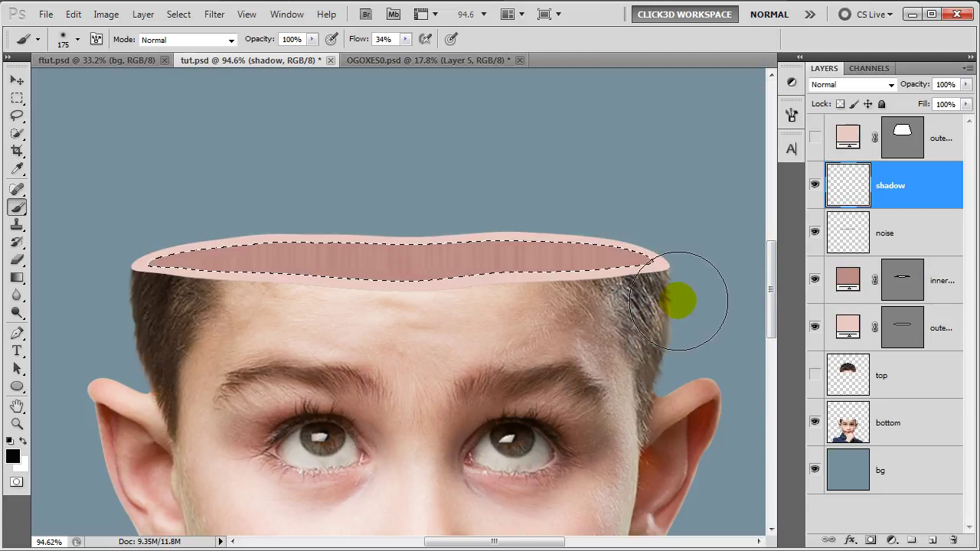
pyautogui.moveTo(678, 300)
pyautogui.mouseDown()
pyautogui.moveTo(317, 327)
pyautogui.moveTo(43, 328)
pyautogui.mouseUp()
pyautogui.hscroll(-5, 23, 328)
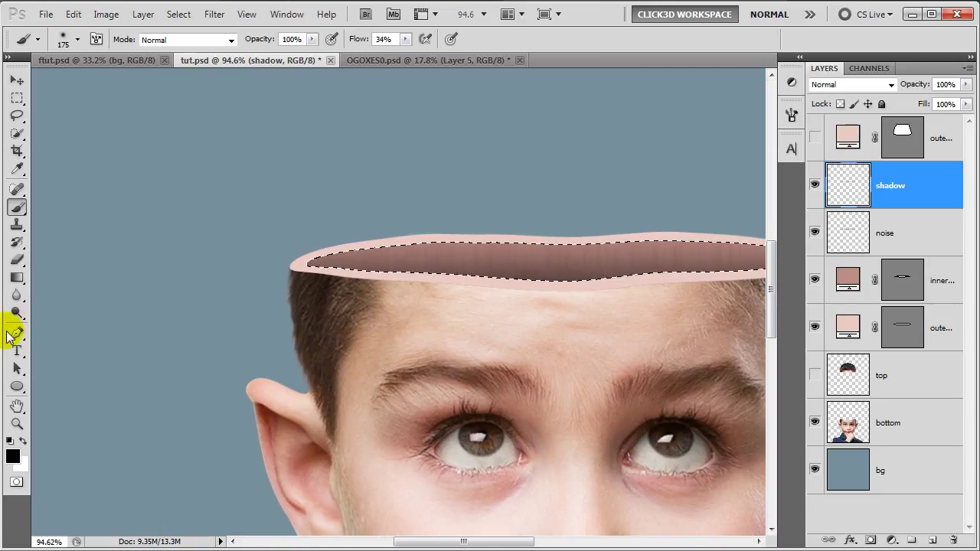
pyautogui.moveTo(507, 367); pyautogui.dragTo(394, 361)
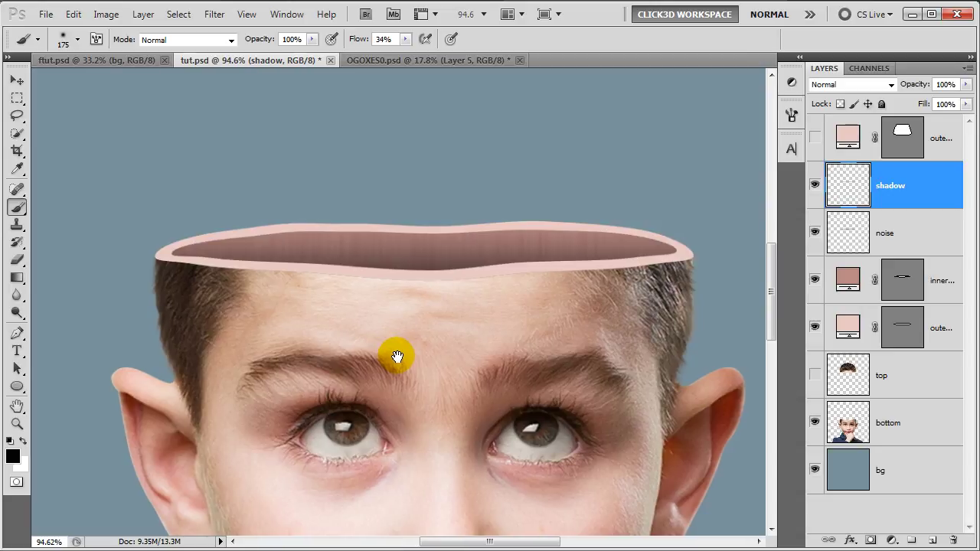
pyautogui.hotkey('ctrl', 'z')
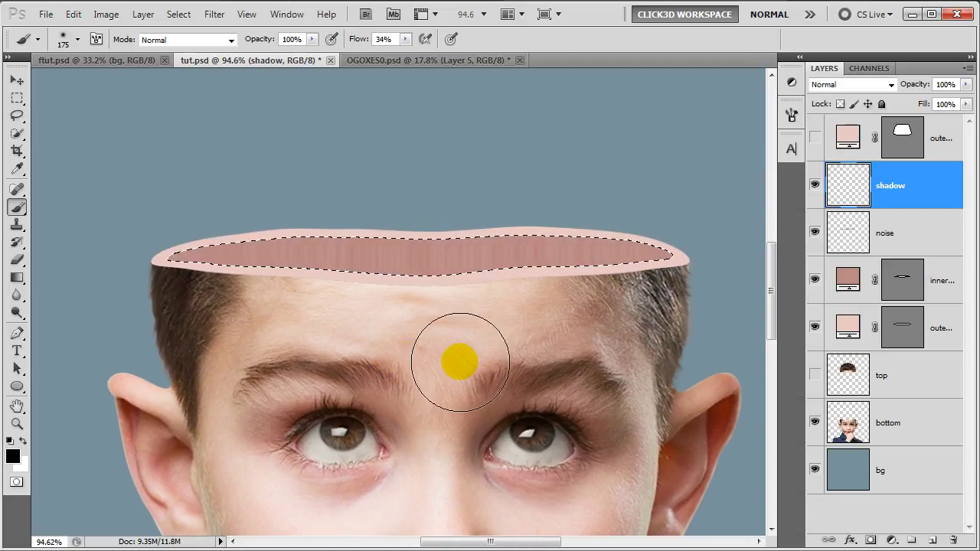
pyautogui.moveTo(420, 324); pyautogui.dragTo(186, 317)
pyautogui.click(286, 340)
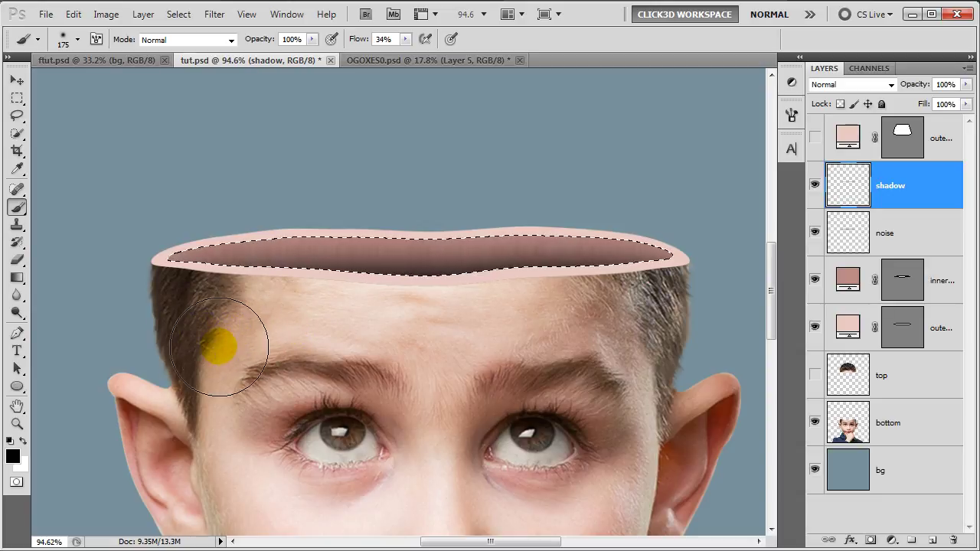
pyautogui.press('v')
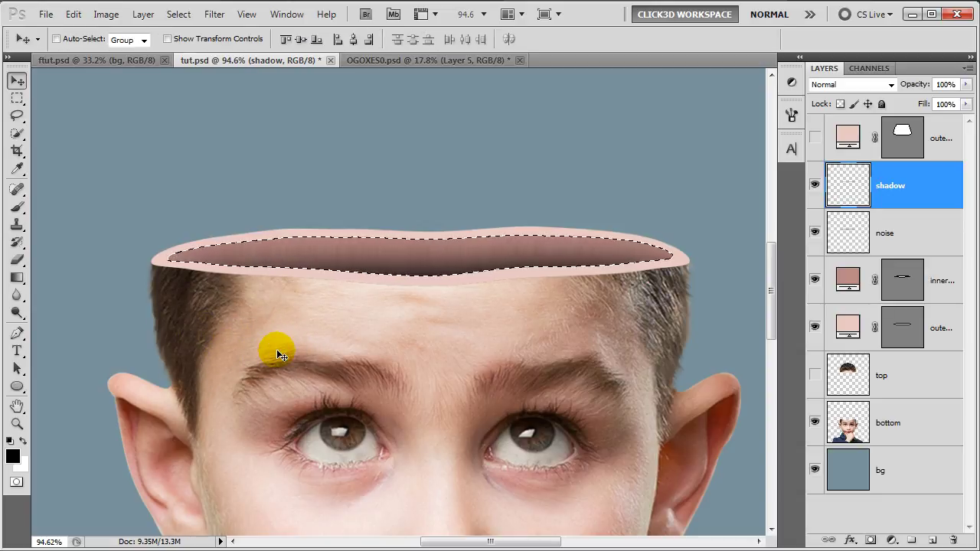
# Step: Deselect and lower the shadow layer's opacity to 71%, fitting the image on screen
pyautogui.hotkey('ctrl', 'd')
pyautogui.moveTo(316, 353); pyautogui.dragTo(304, 353)
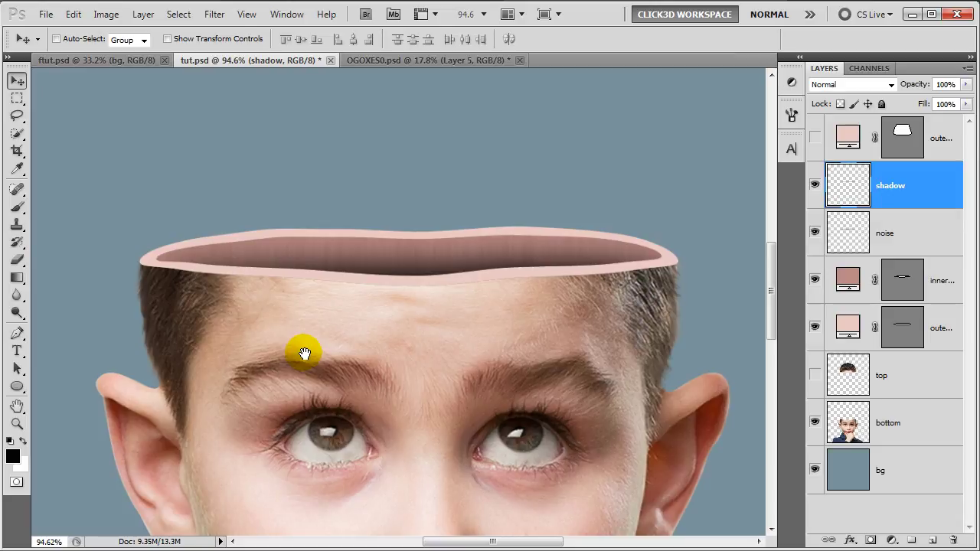
pyautogui.moveTo(967, 84)
pyautogui.mouseDown()
pyautogui.moveTo(961, 103)
pyautogui.moveTo(947, 102)
pyautogui.mouseUp()
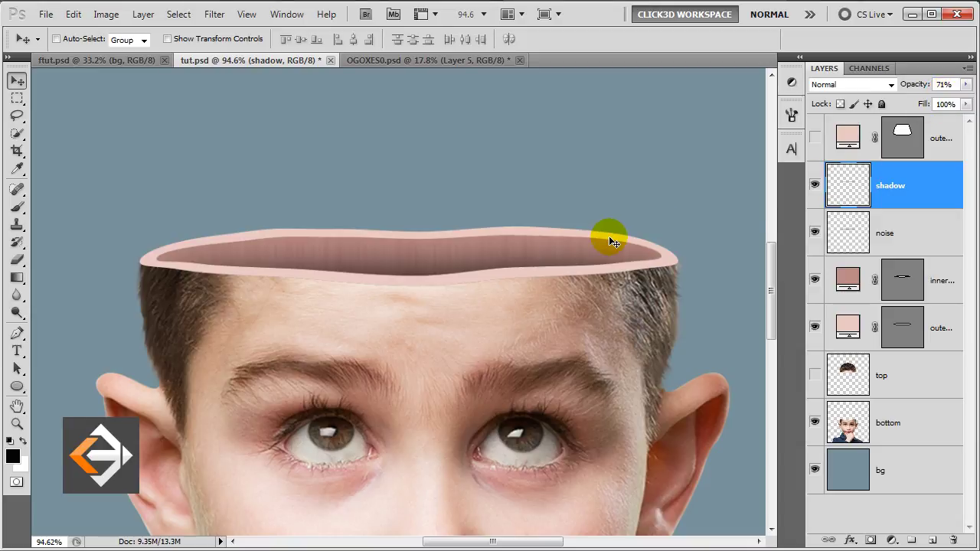
pyautogui.hotkey('ctrl', '0')
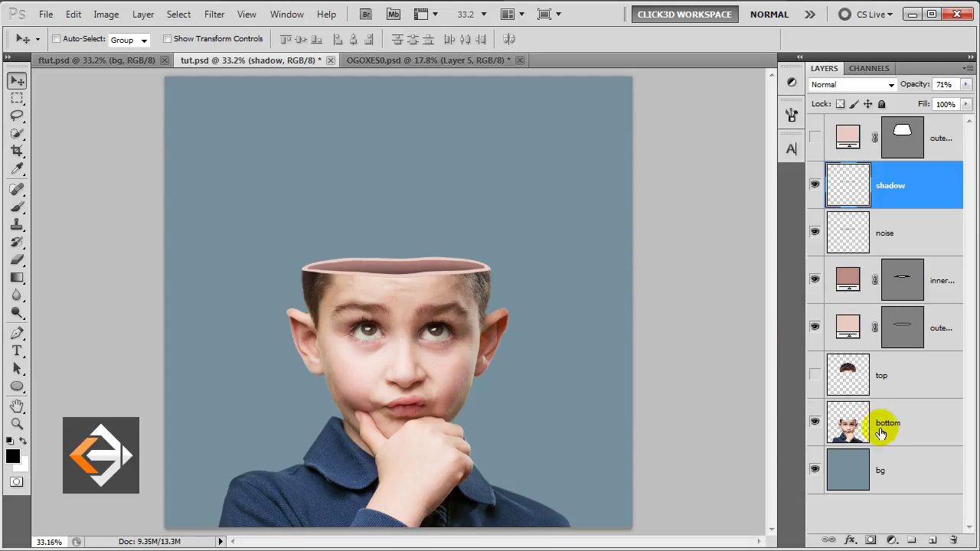
# Step: Add a new layer named 'glow' directly above the bg layer
pyautogui.click(906, 469)
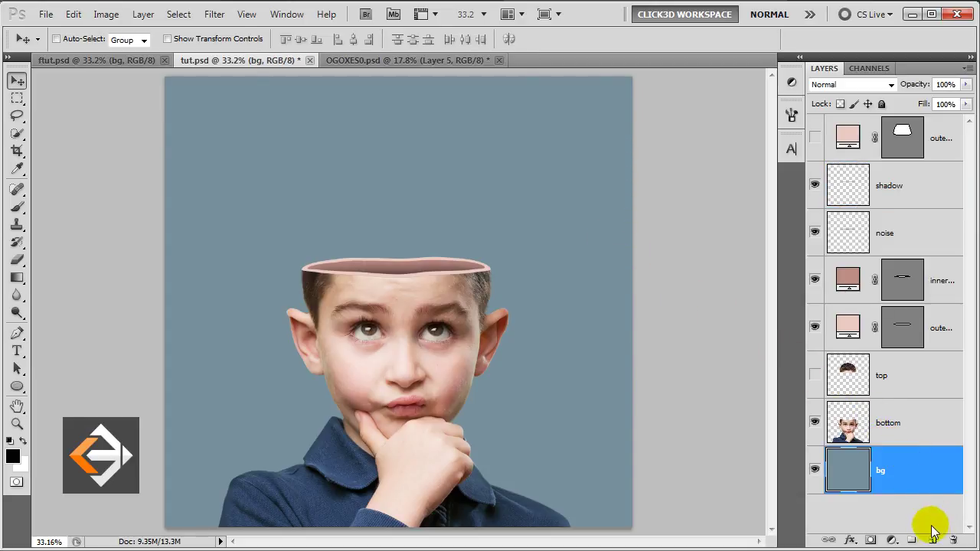
pyautogui.click(933, 541)
pyautogui.doubleClick(891, 471)
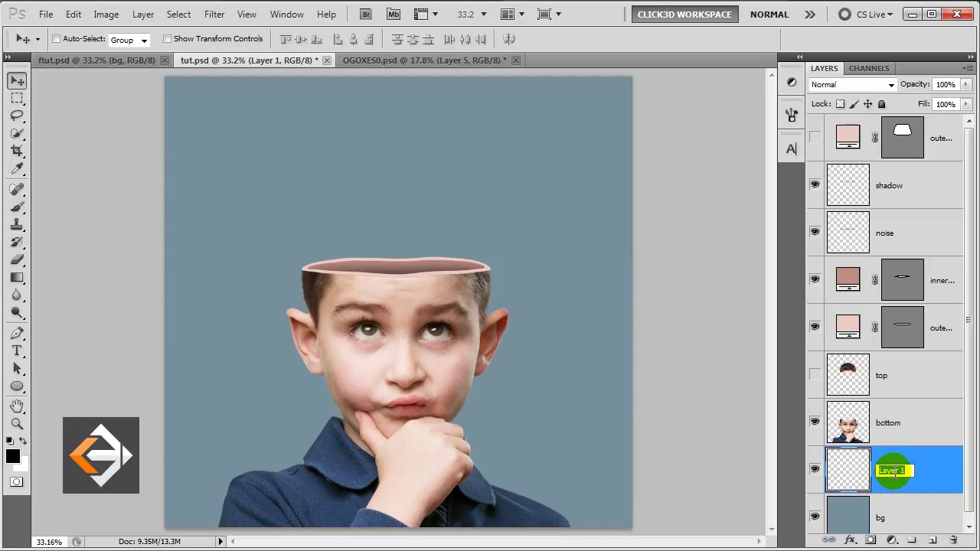
pyautogui.write('glow')
pyautogui.press('Return')
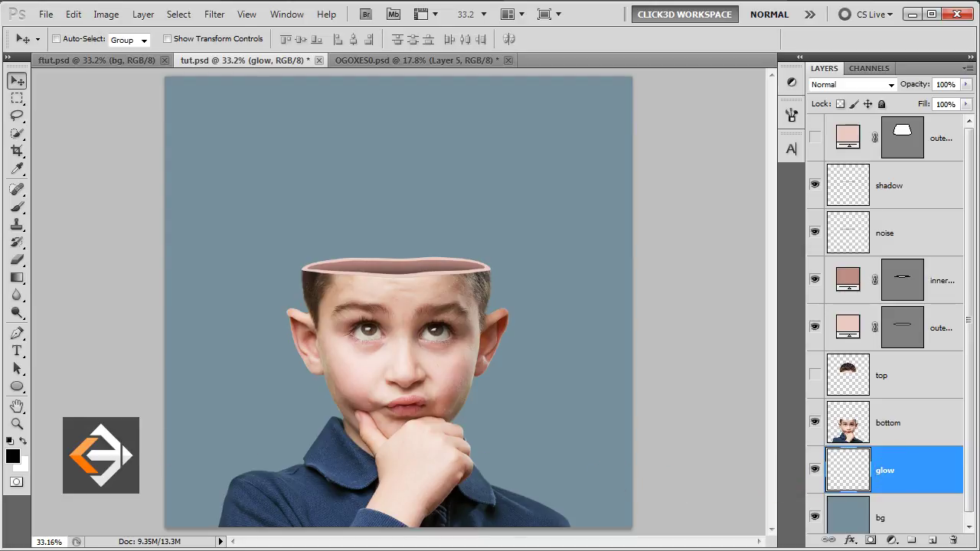
# Step: Dab a roughly 1800 px soft white brush twice behind the head on the glow layer
pyautogui.click(36, 439)
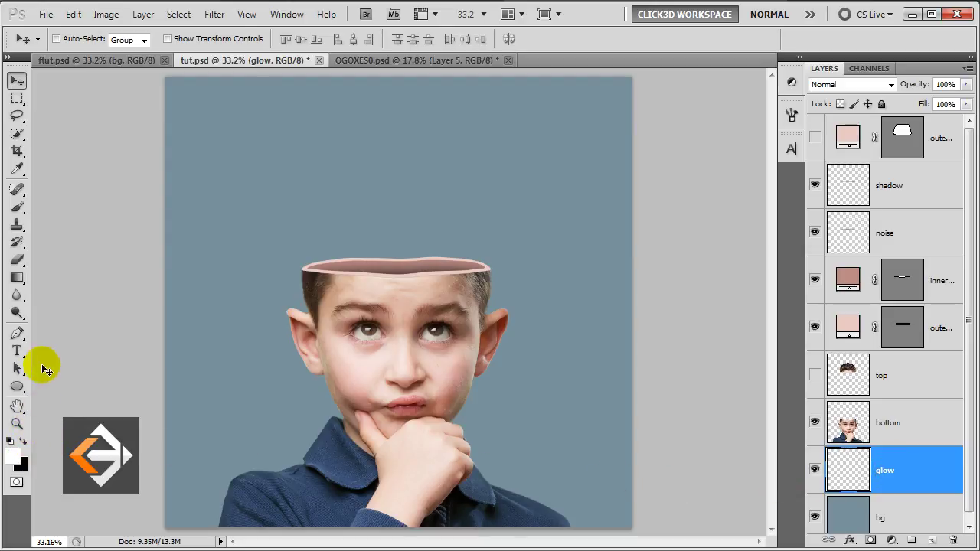
pyautogui.click(23, 207)
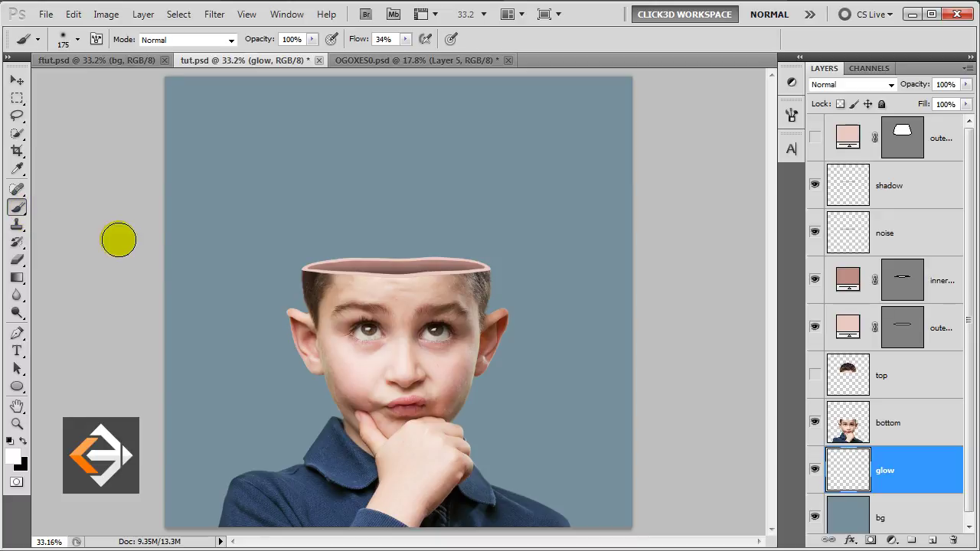
pyautogui.press(']')
pyautogui.press(']')
pyautogui.press(']')
pyautogui.moveTo(399, 286); pyautogui.dragTo(397, 286)
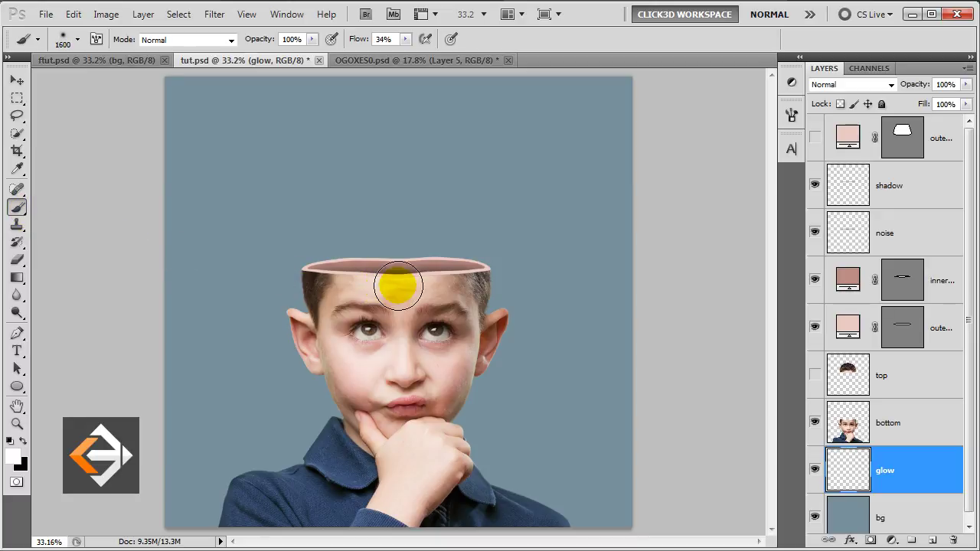
pyautogui.press(']')
pyautogui.press(']')
pyautogui.press(']')
pyautogui.press(']')
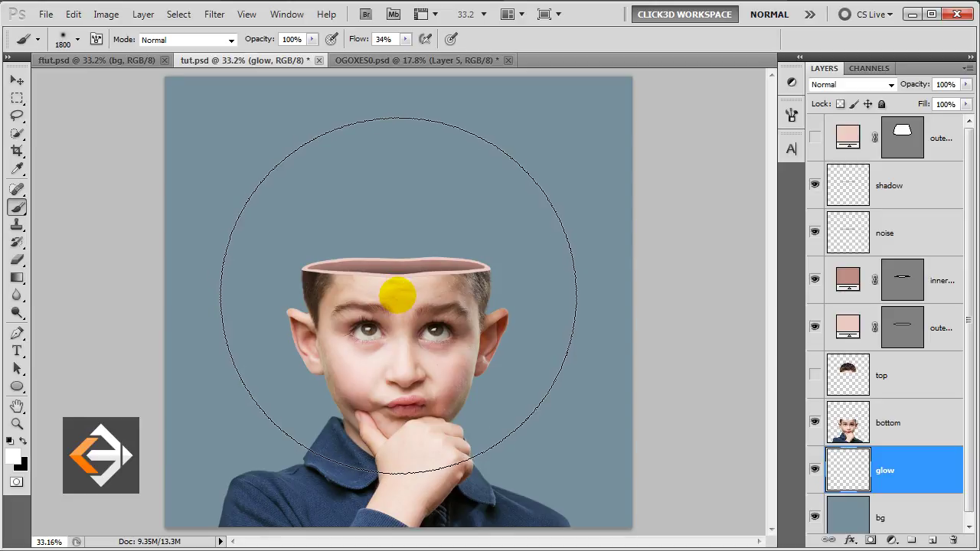
pyautogui.click(398, 295)
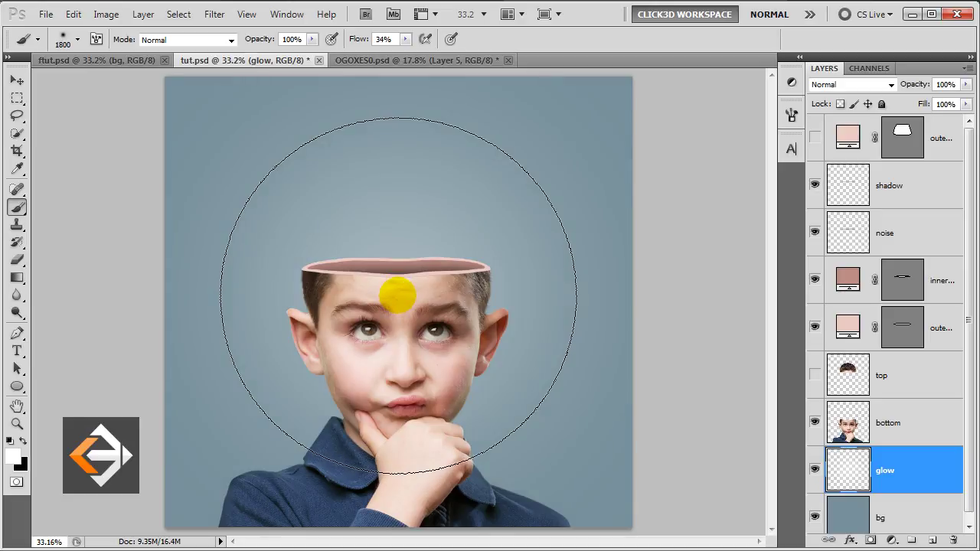
pyautogui.click(398, 296)
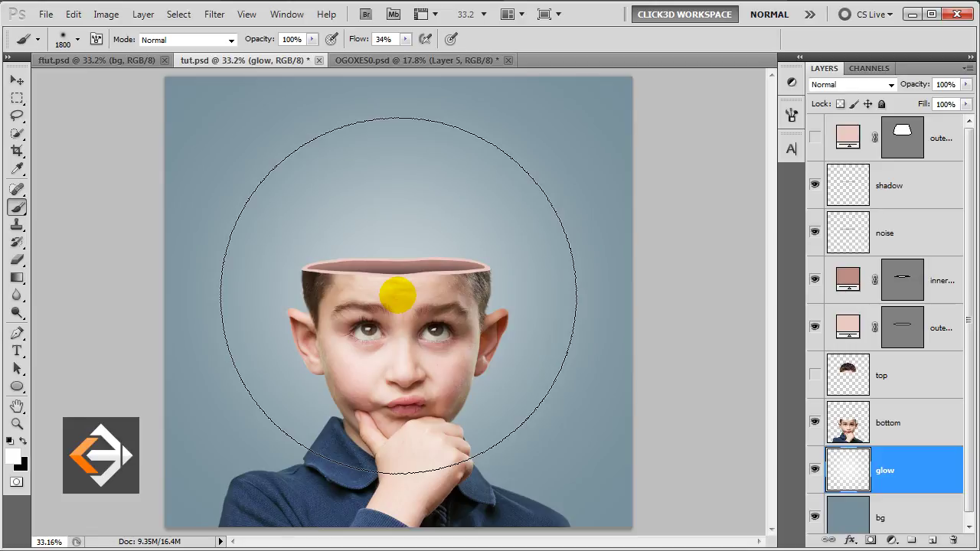
pyautogui.press('v')
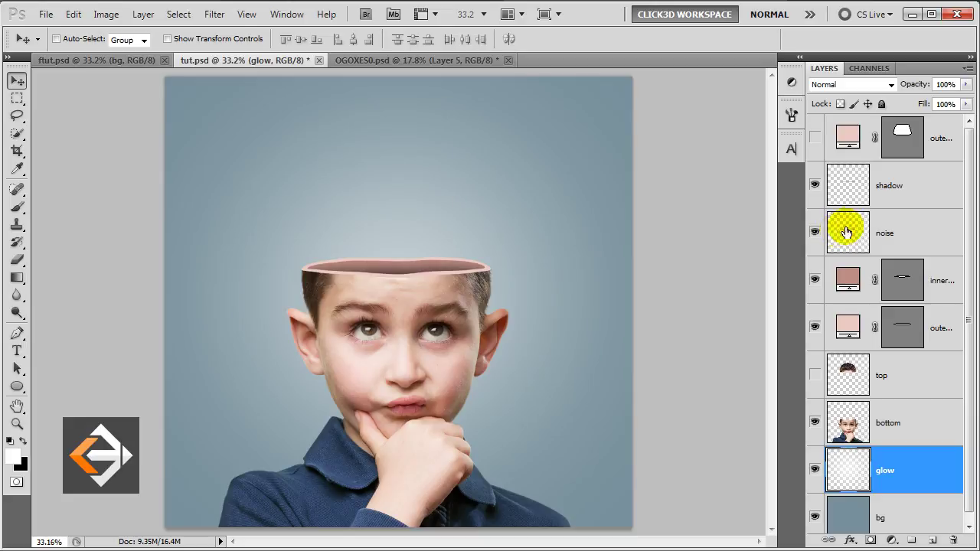
pyautogui.click(904, 190)
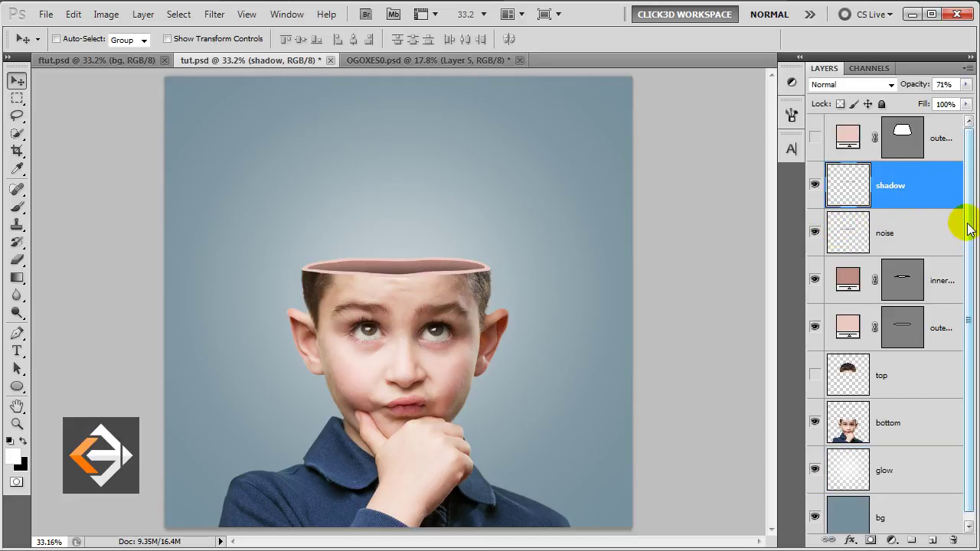
# Step: Move the top hair layer above shadow, make it visible, and raise the hair off the skull
pyautogui.click(903, 375)
pyautogui.moveTo(904, 375); pyautogui.dragTo(915, 175)
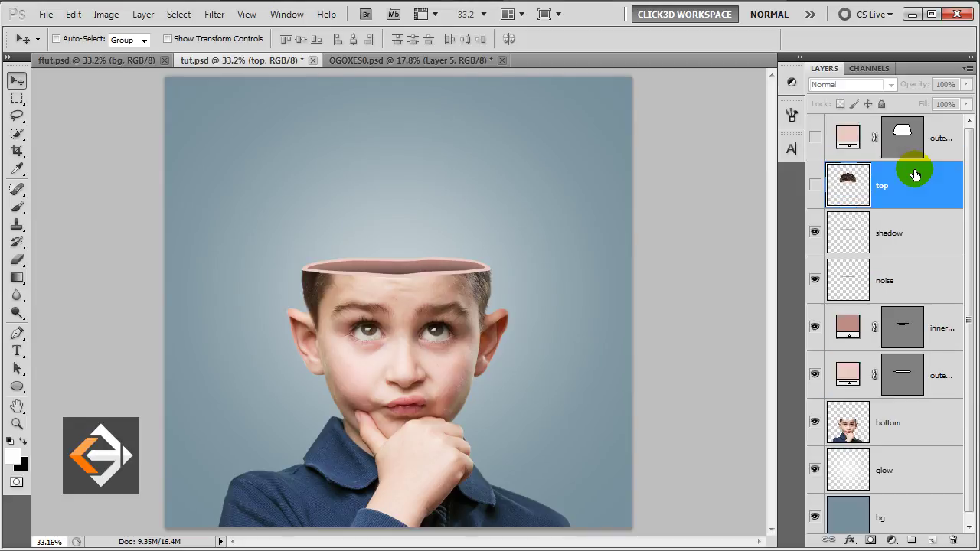
pyautogui.click(815, 185)
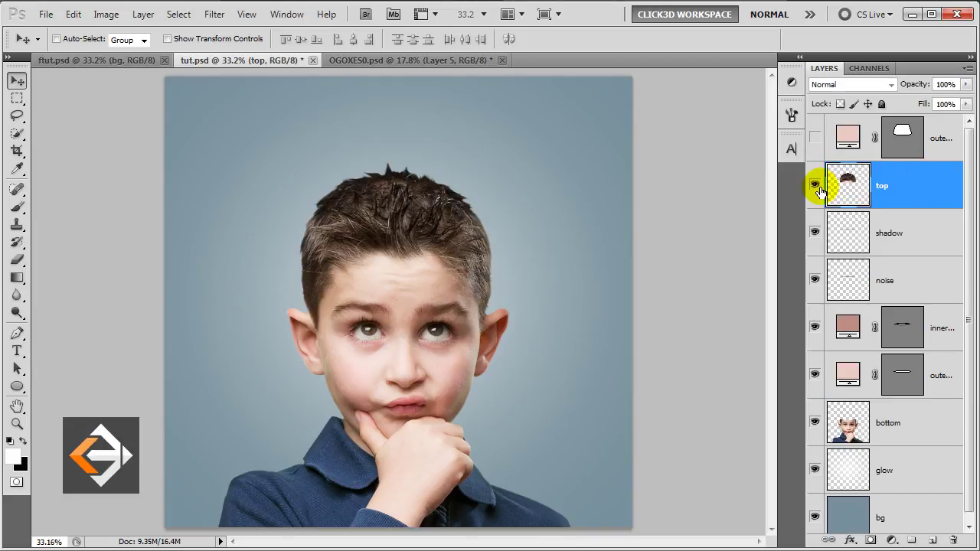
pyautogui.moveTo(412, 249); pyautogui.dragTo(414, 199)
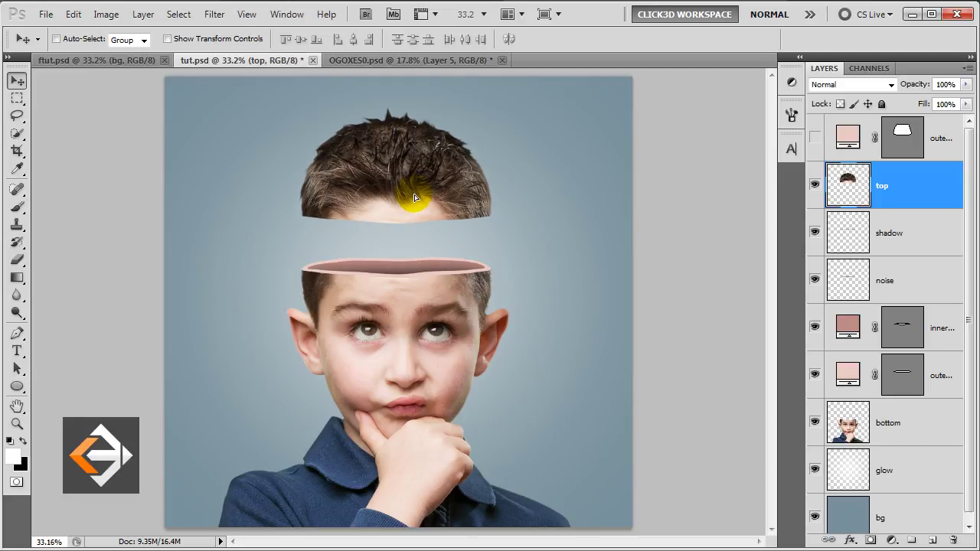
pyautogui.hotkey('shift', 'Down')
pyautogui.hotkey('shift', 'Down')
pyautogui.hotkey('shift', 'Down')
pyautogui.hotkey('shift', 'Down')
pyautogui.hotkey('shift', 'Down')
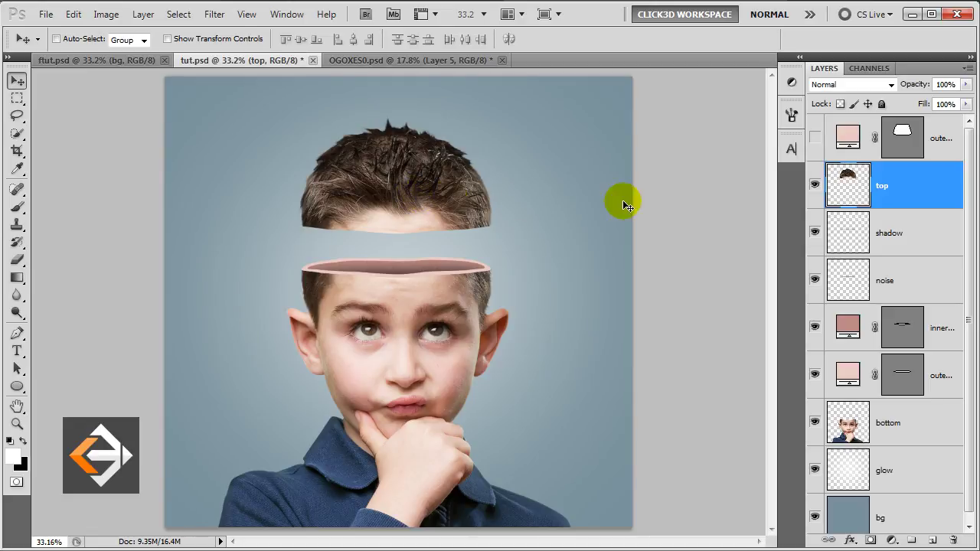
pyautogui.doubleClick(919, 190)
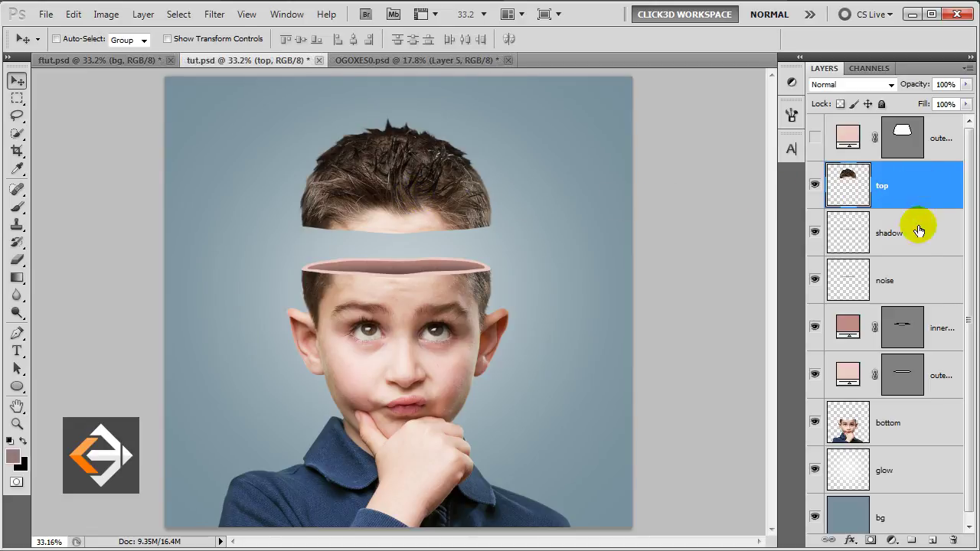
pyautogui.click(939, 370)
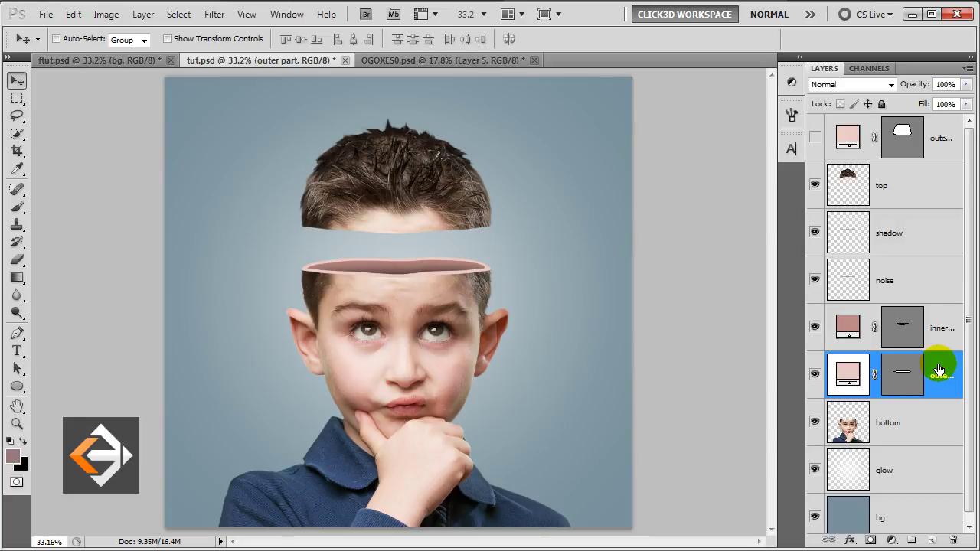
# Step: Duplicate the outer part rim, place it below top, and flip it vertically under the hair
pyautogui.hotkey('ctrl', 'j')
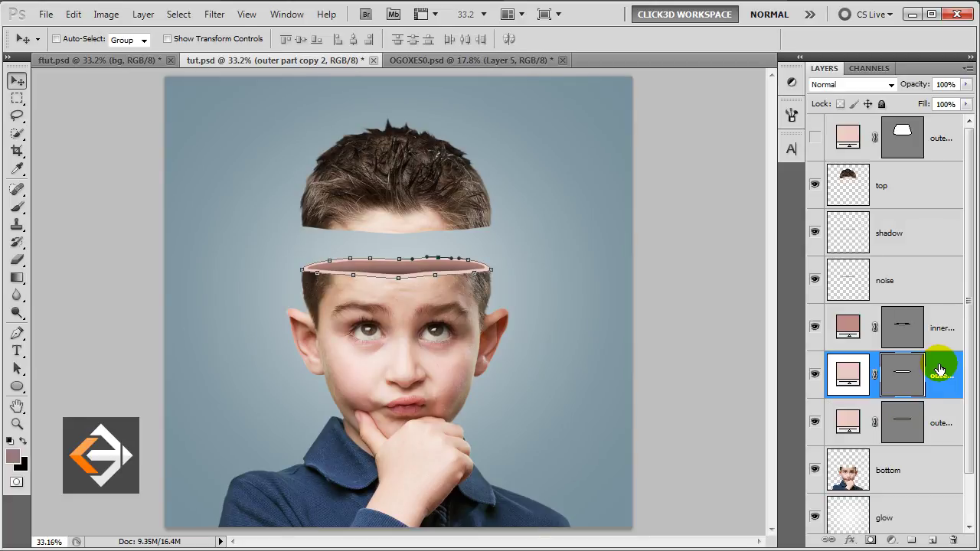
pyautogui.moveTo(940, 371); pyautogui.dragTo(939, 217)
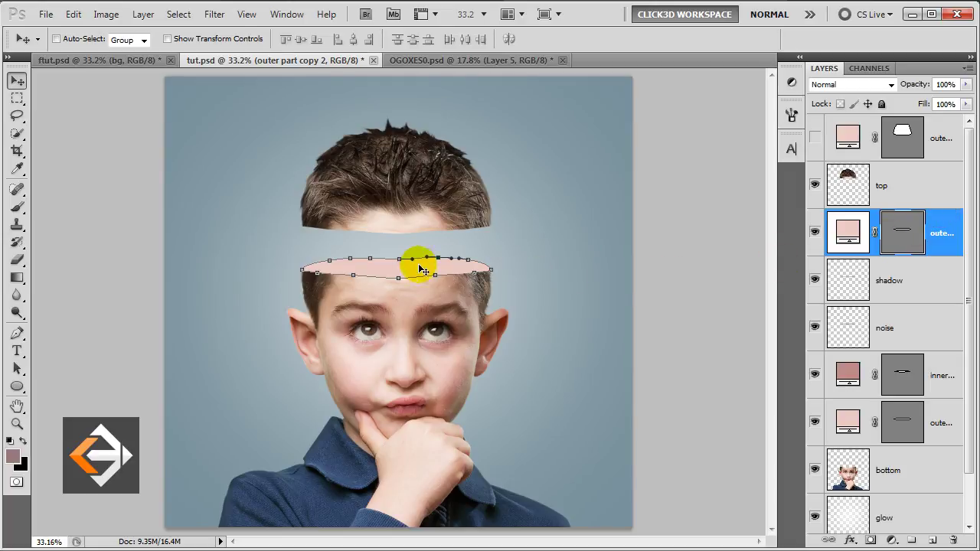
pyautogui.moveTo(407, 264); pyautogui.dragTo(411, 236)
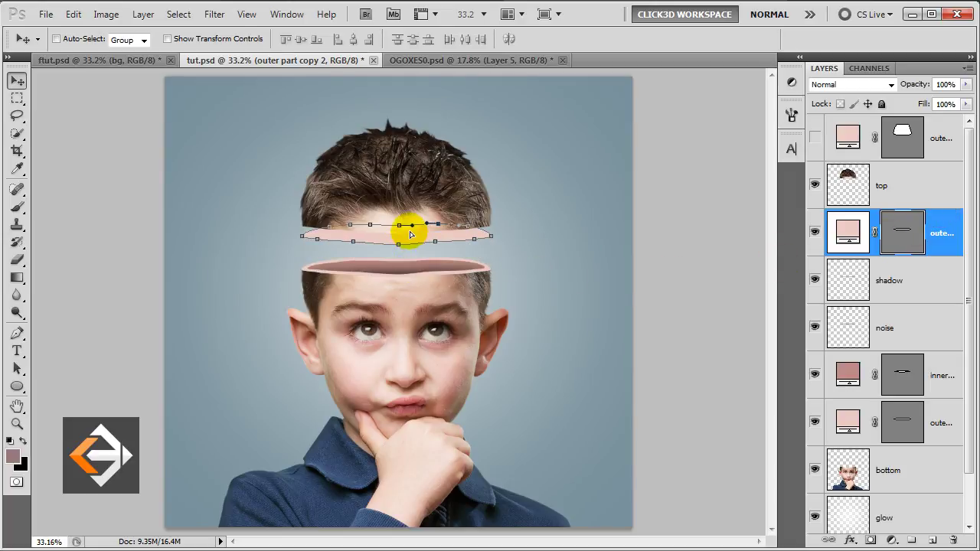
pyautogui.hotkey('ctrl', 't')
pyautogui.rightClick(412, 235)
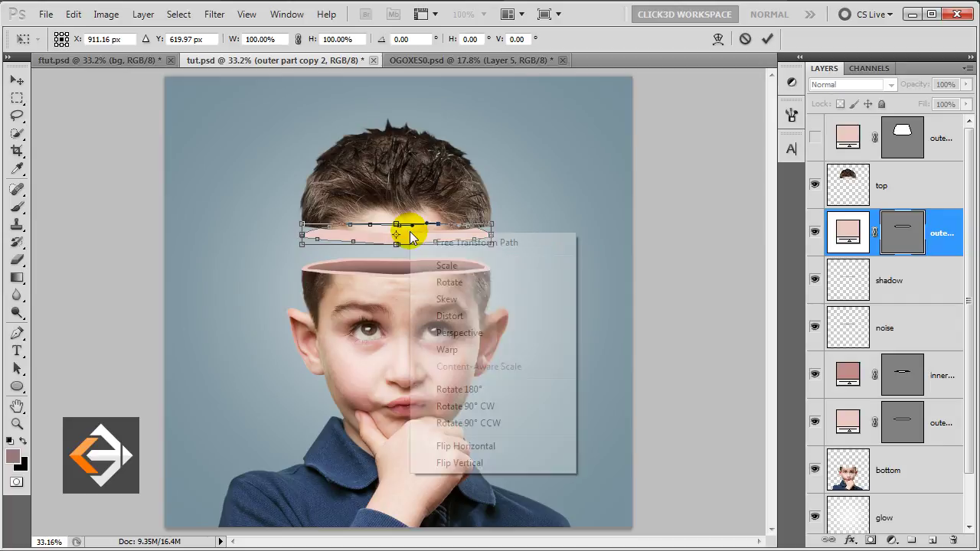
pyautogui.click(438, 462)
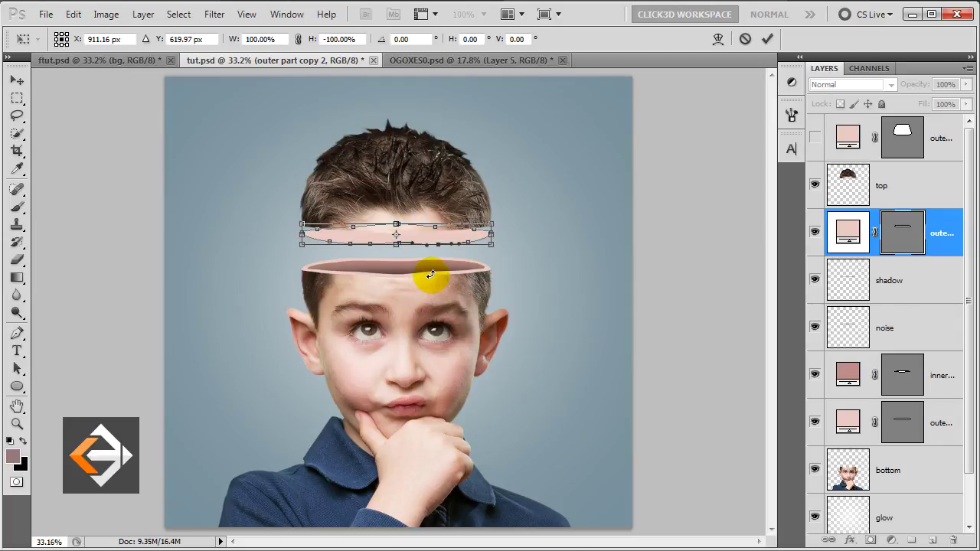
pyautogui.press('Return')
pyautogui.hotkey('shift', 'Up')
pyautogui.hotkey('shift', 'Up')
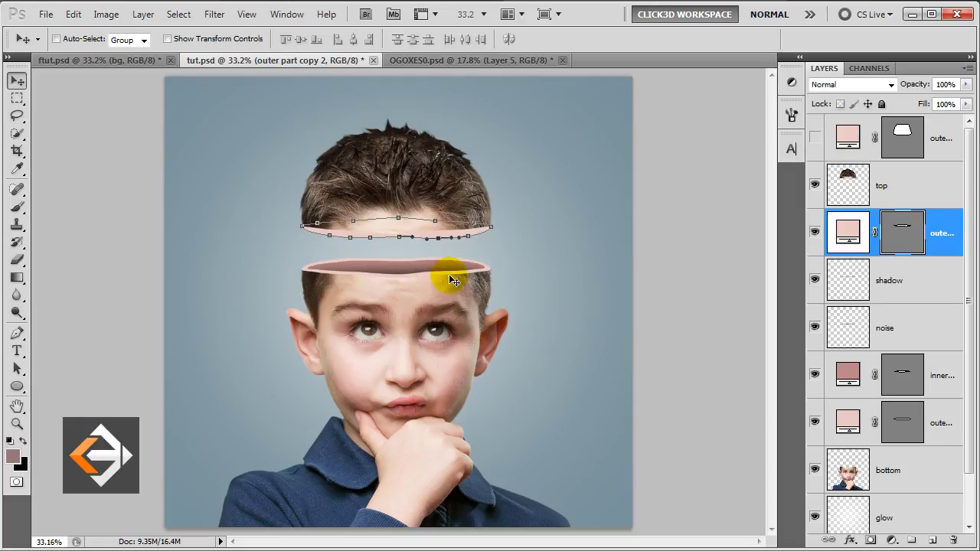
# Step: Change the rim copy's fill colour to darker mauve #977975
pyautogui.doubleClick(853, 235)
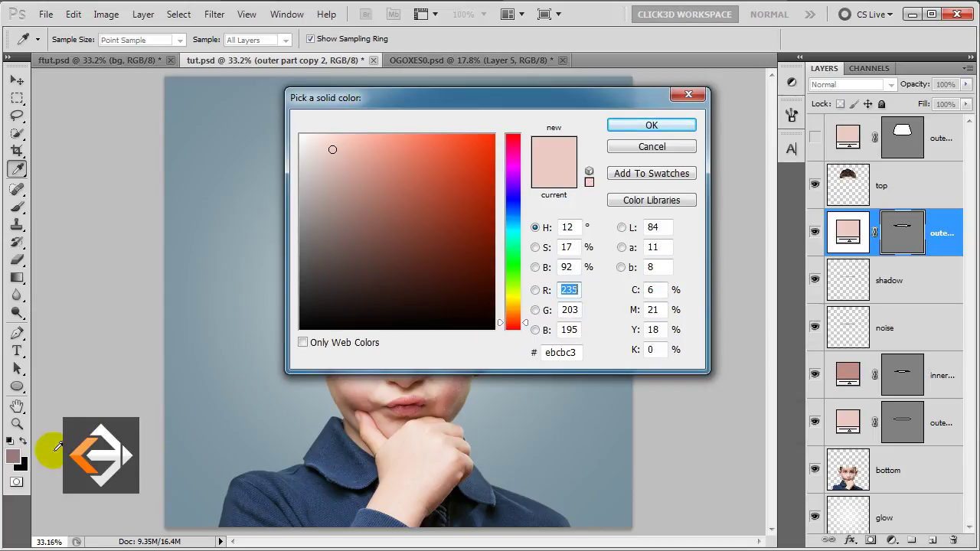
pyautogui.click(12, 457)
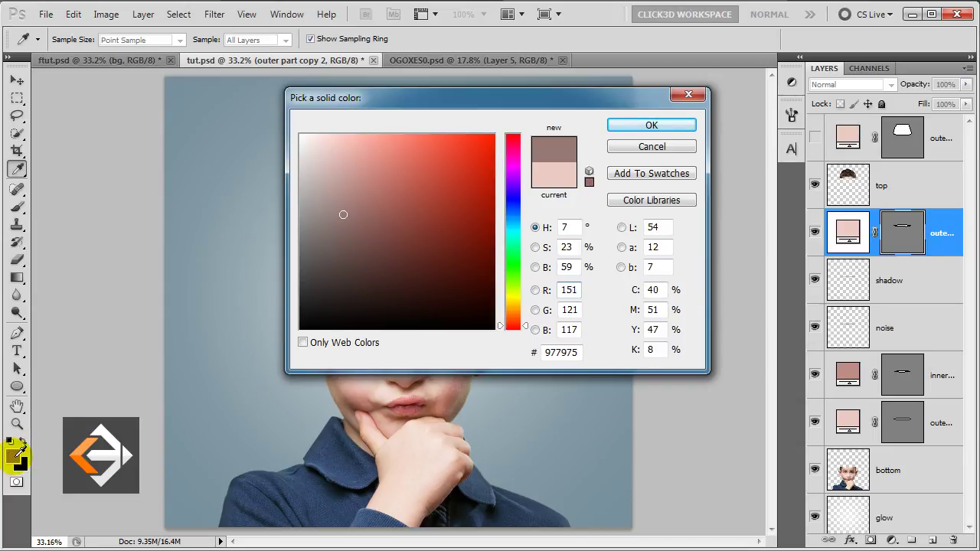
pyautogui.click(663, 130)
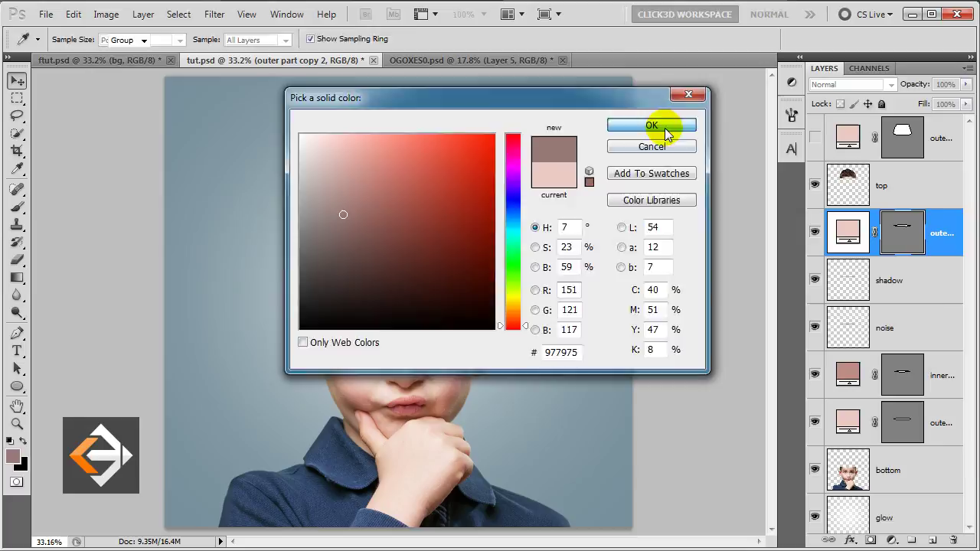
pyautogui.scroll(5, 513, 227)
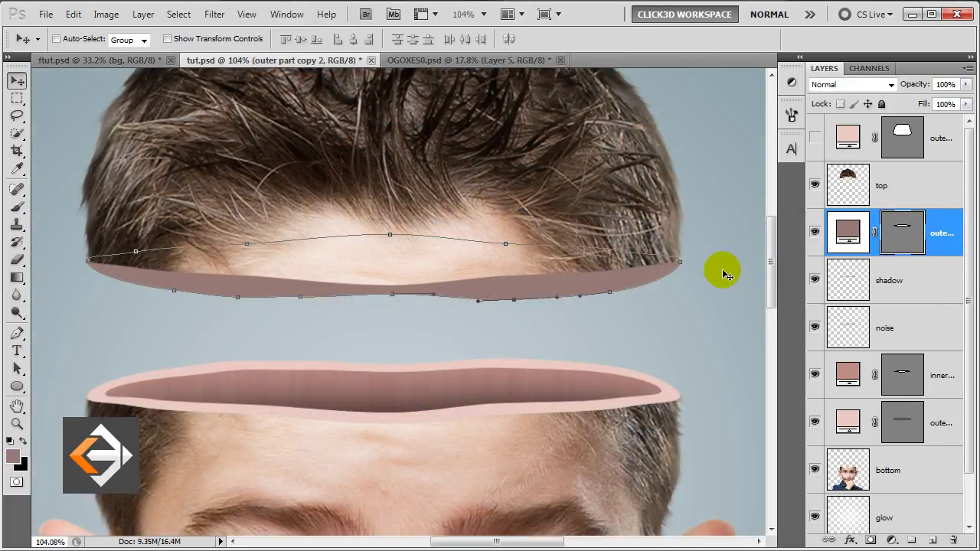
# Step: Select anchors in the middle of the rim copy's lower edge and raise them
pyautogui.press('p')
pyautogui.click(580, 296)
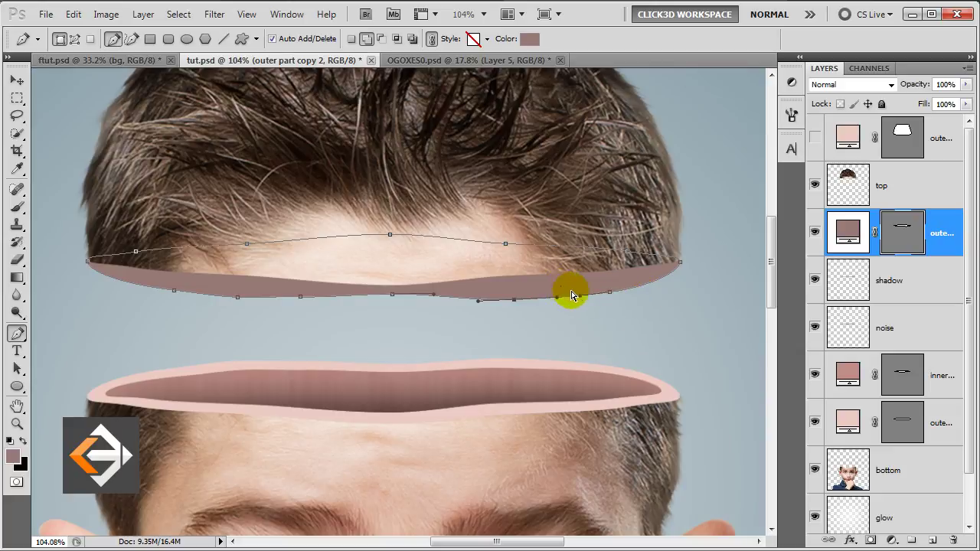
pyautogui.click(610, 294)
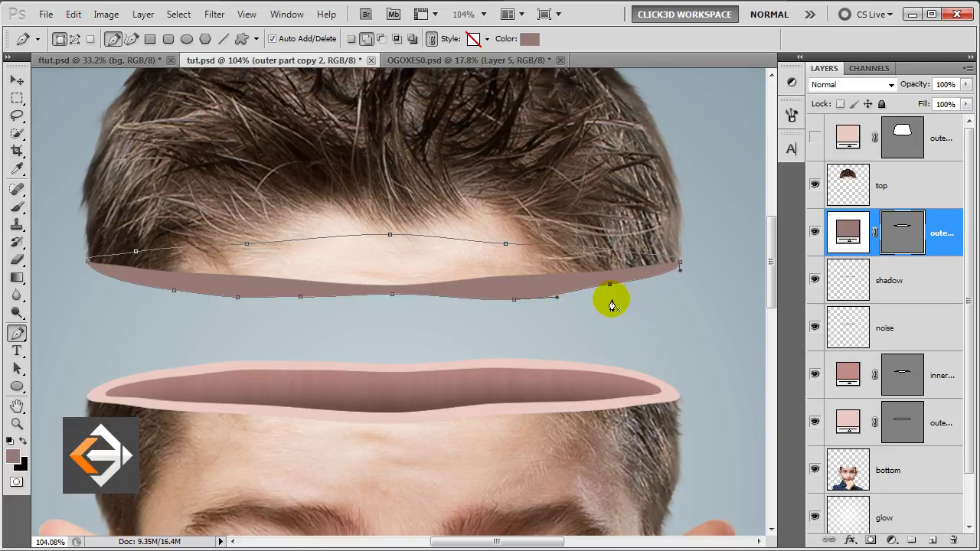
pyautogui.click(557, 297)
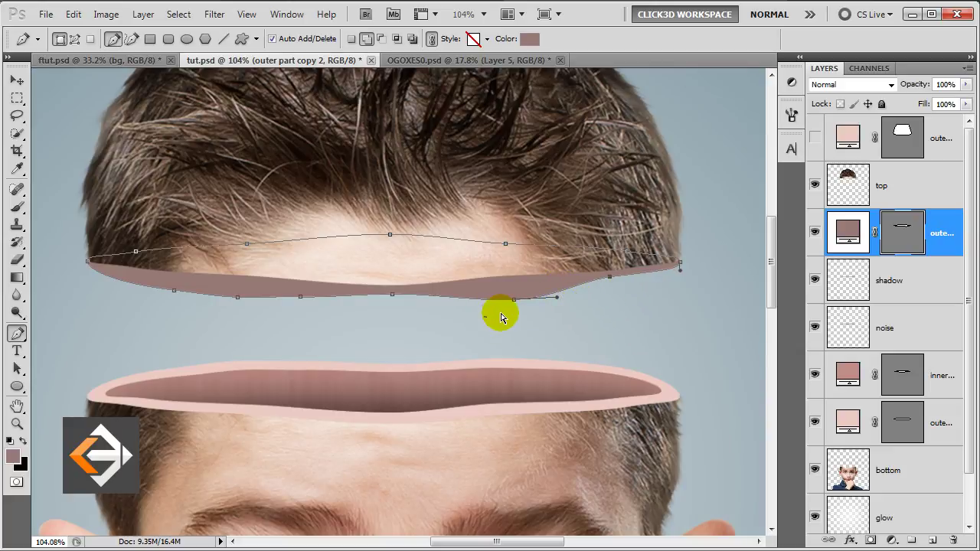
pyautogui.hotkey('shift', 'Up')
pyautogui.press('Up')
pyautogui.press('Up')
pyautogui.press('Up')
pyautogui.press('Up')
pyautogui.press('Up')
pyautogui.press('Up')
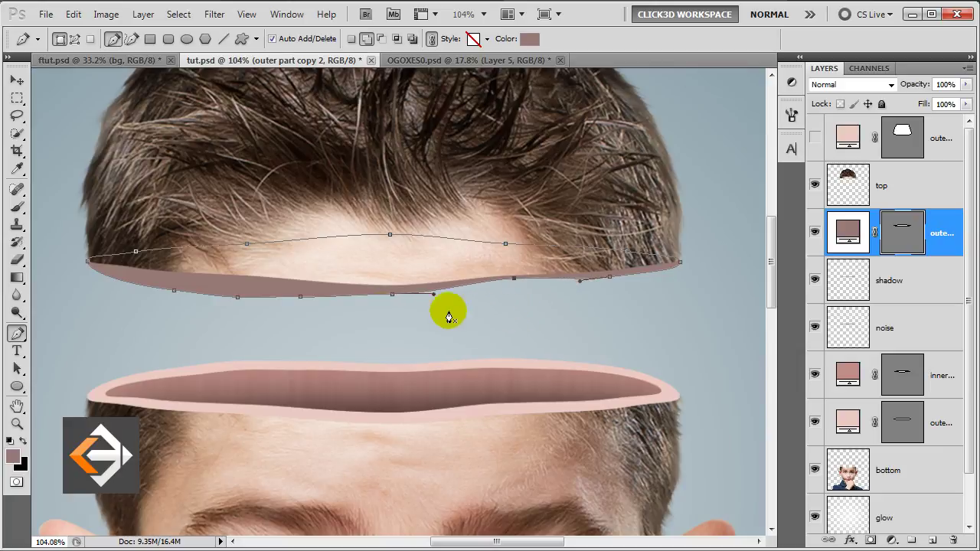
# Step: Lift the remaining left lower-edge anchors to flatten the underside into a thin sliver
pyautogui.moveTo(149, 282); pyautogui.dragTo(404, 337)
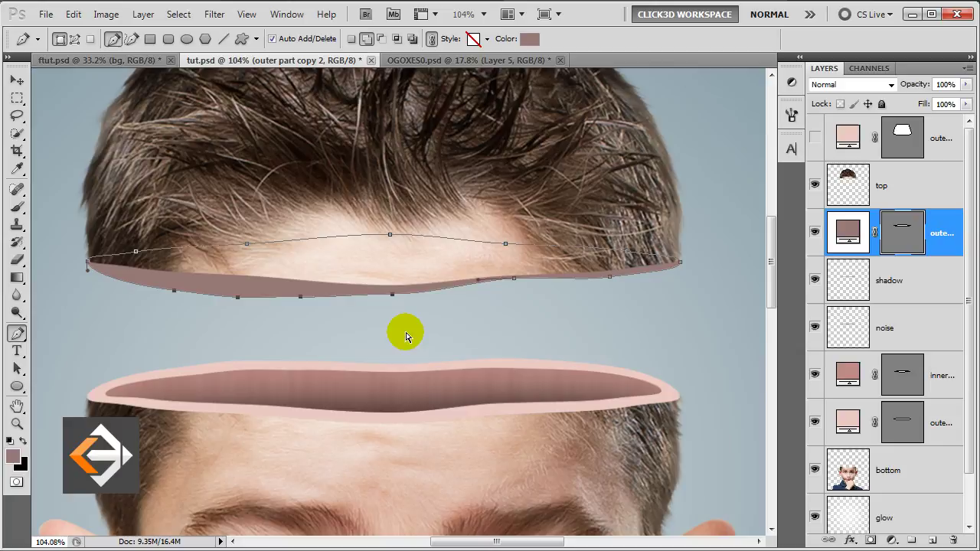
pyautogui.hotkey('shift', 'Up')
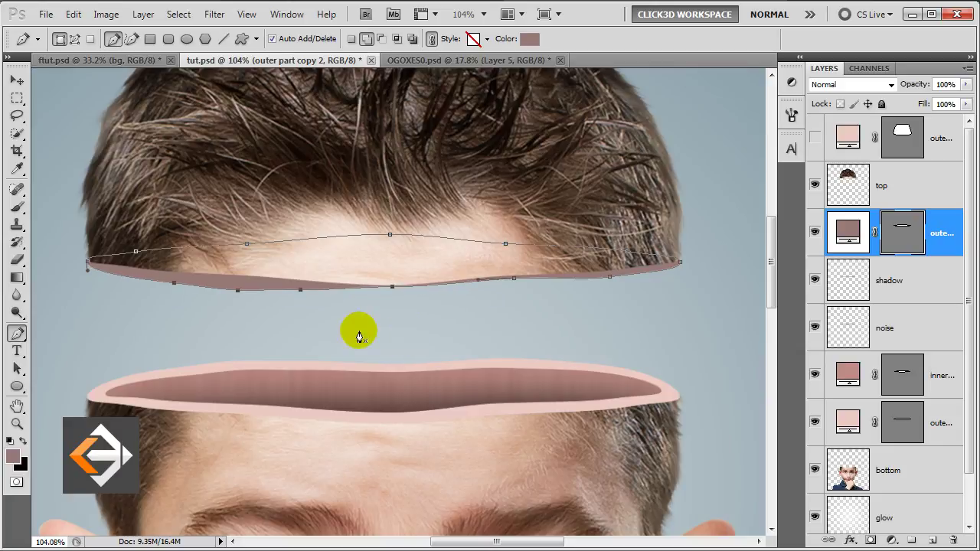
pyautogui.moveTo(213, 311); pyautogui.dragTo(313, 281)
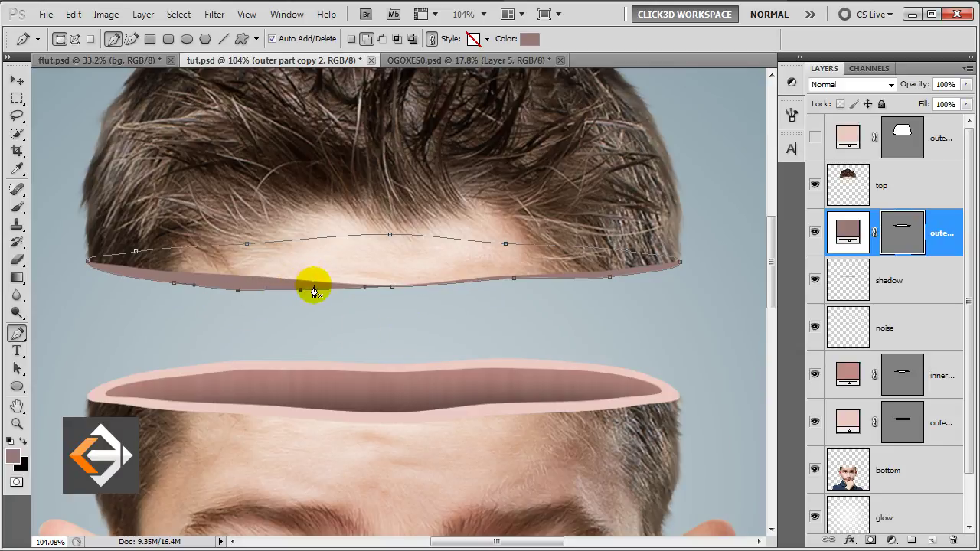
pyautogui.press('Up')
pyautogui.press('Up')
pyautogui.press('Up')
pyautogui.press('Up')
pyautogui.press('Up')
pyautogui.press('Up')
pyautogui.press('Up')
pyautogui.press('Up')
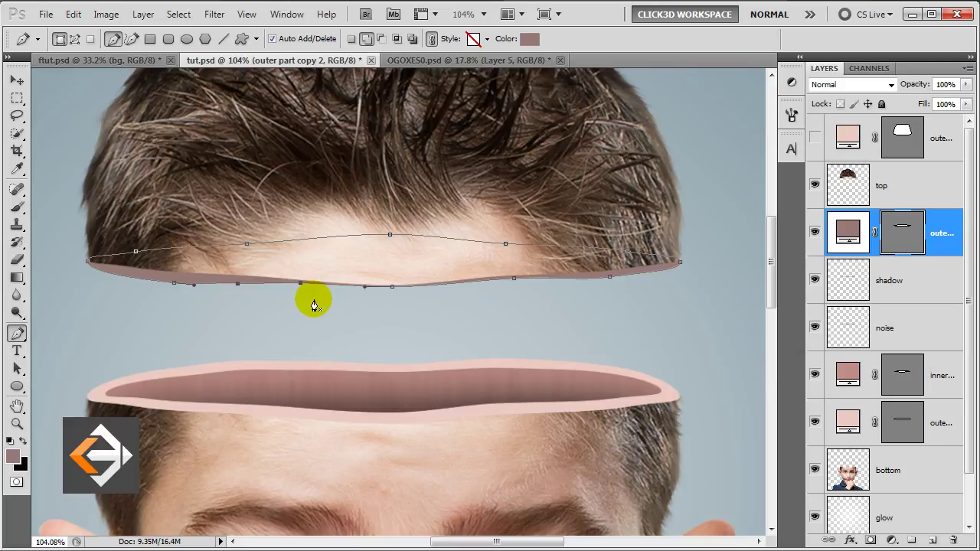
pyautogui.press('Up')
pyautogui.press('Up')
pyautogui.press('Up')
pyautogui.moveTo(153, 300); pyautogui.dragTo(205, 285)
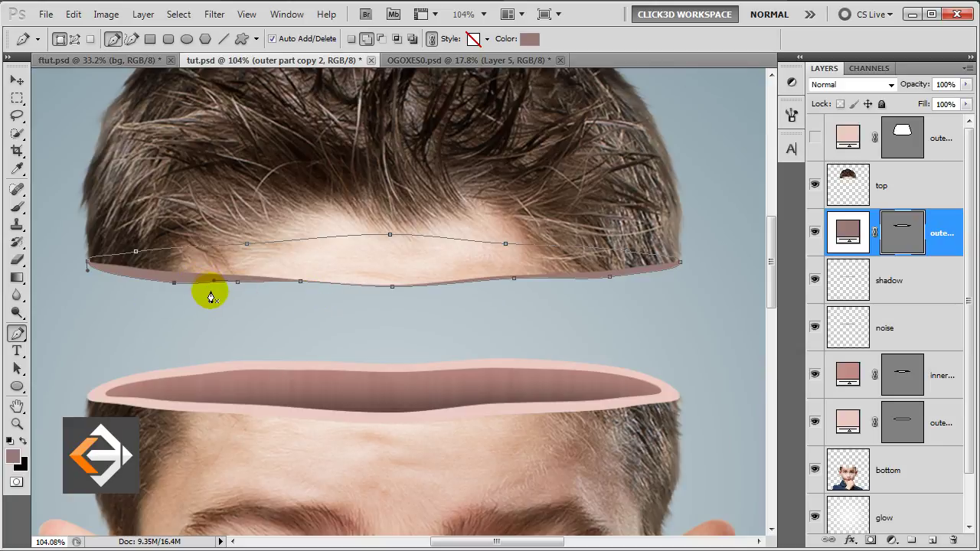
pyautogui.press('Up')
pyautogui.press('Up')
pyautogui.press('Up')
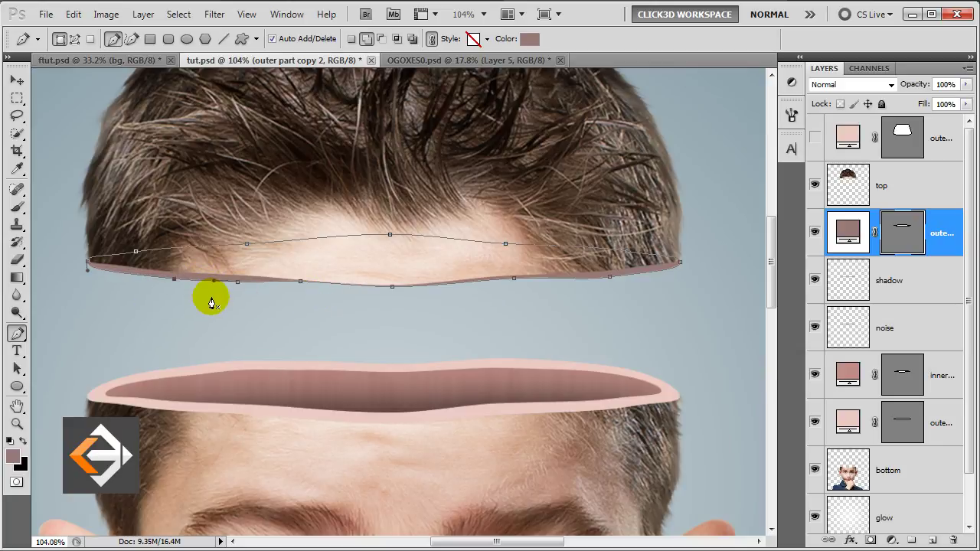
pyautogui.press('Up')
pyautogui.press('Return')
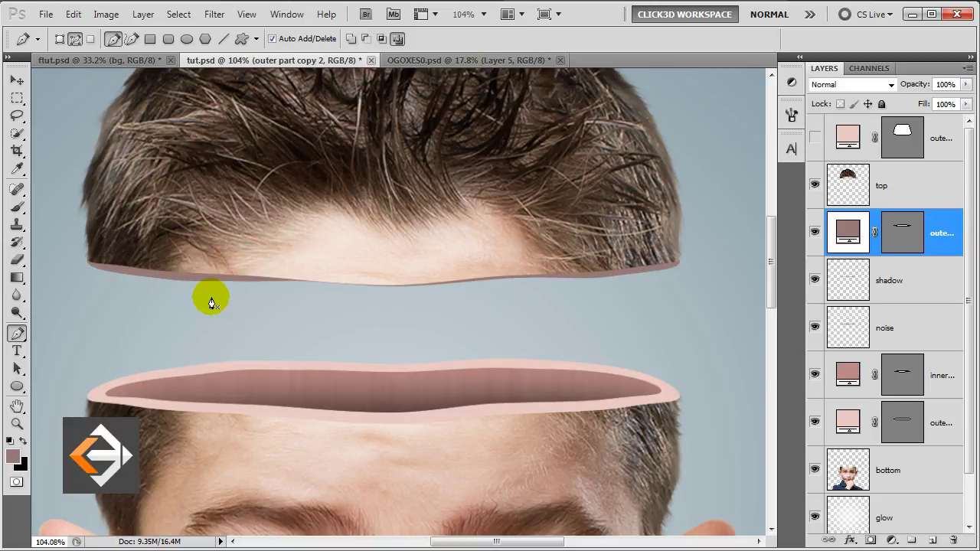
pyautogui.press('v')
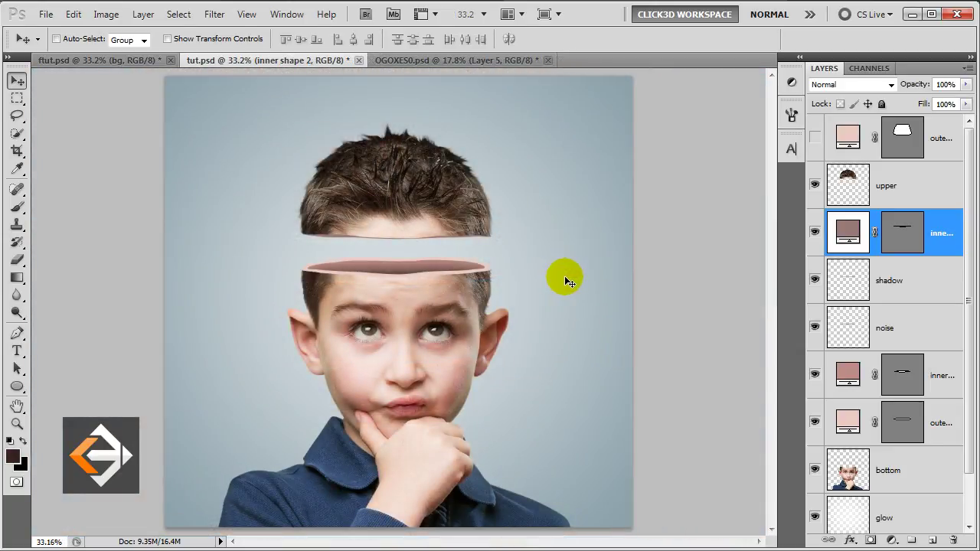
# Step: Create a layer named 'lines' stacked directly above the upper hair layer
pyautogui.click(911, 187)
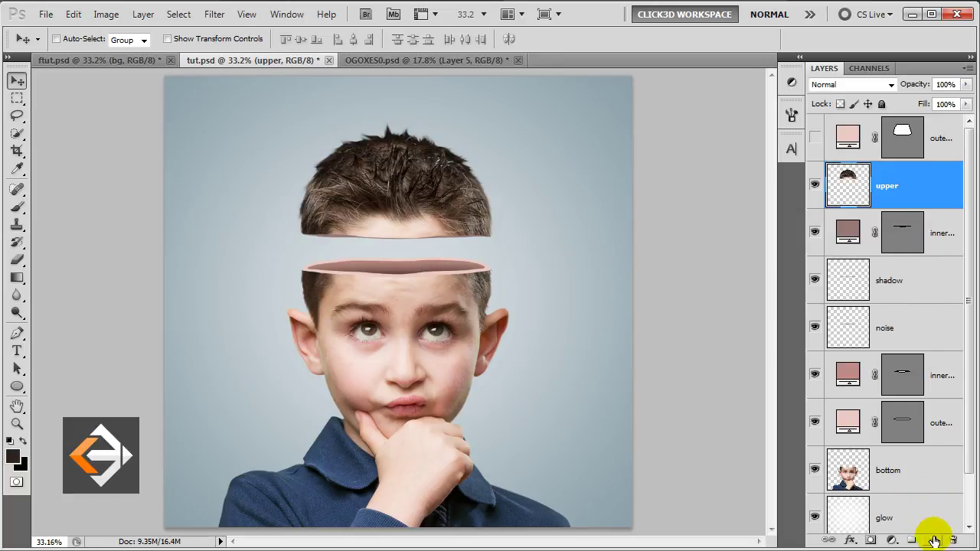
pyautogui.click(934, 541)
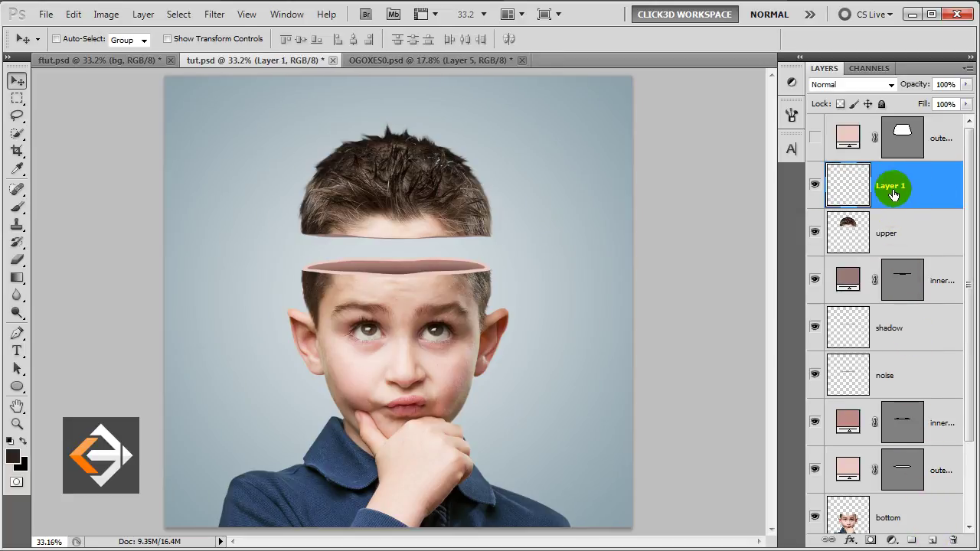
pyautogui.doubleClick(893, 191)
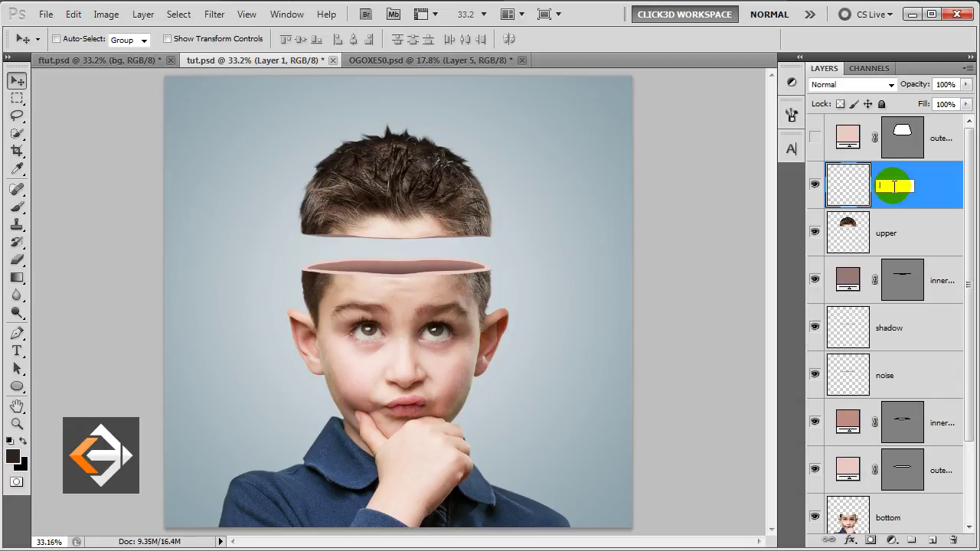
pyautogui.write('ines')
pyautogui.press('Return')
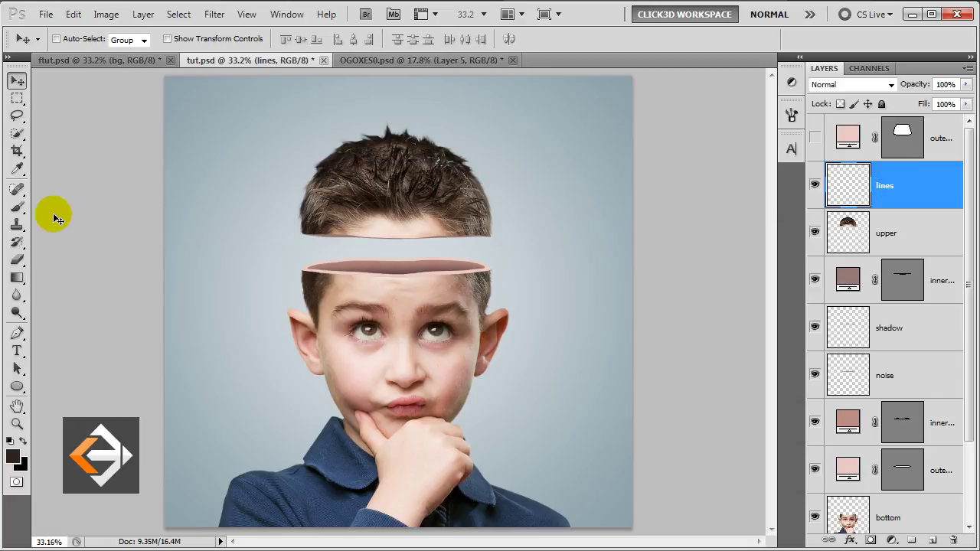
pyautogui.click(18, 207)
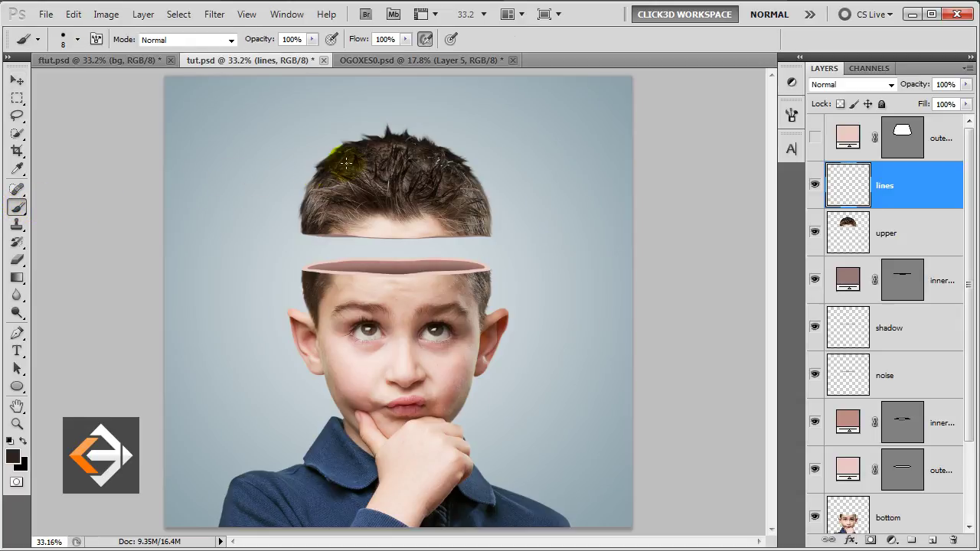
# Step: Draw three straight black brush lines from the hair piece up to the canvas top edge
pyautogui.moveTo(392, 140); pyautogui.dragTo(397, 132)
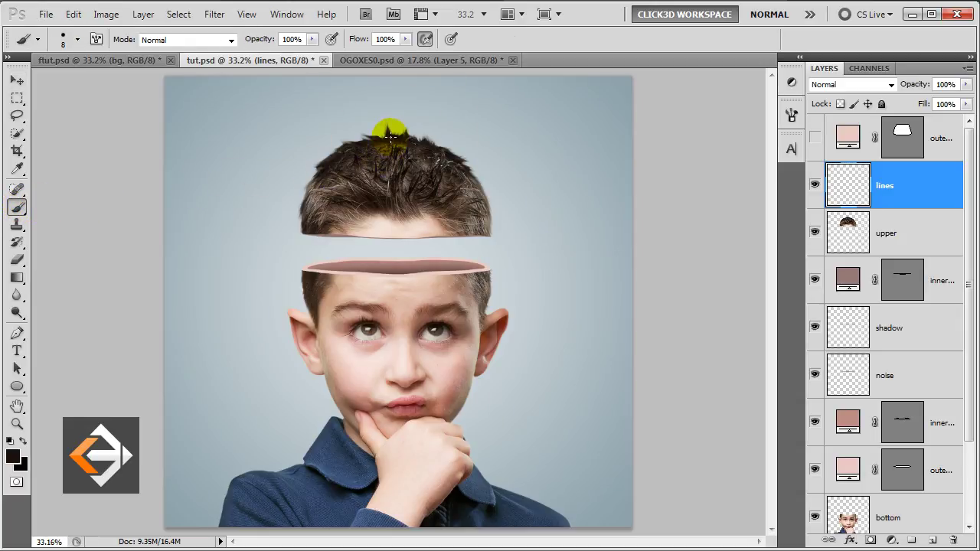
pyautogui.moveTo(389, 134); pyautogui.dragTo(402, 36)
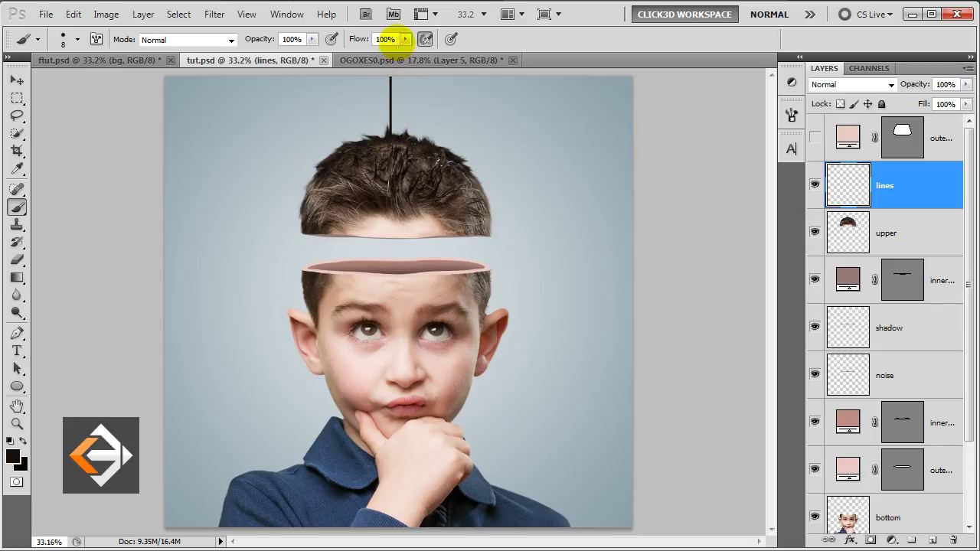
pyautogui.click(429, 152)
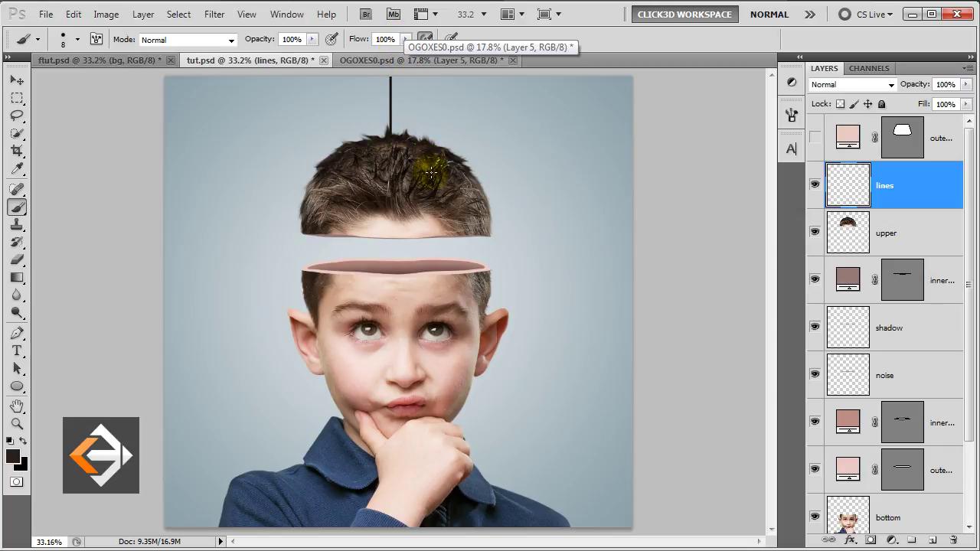
pyautogui.moveTo(430, 146); pyautogui.dragTo(433, 35)
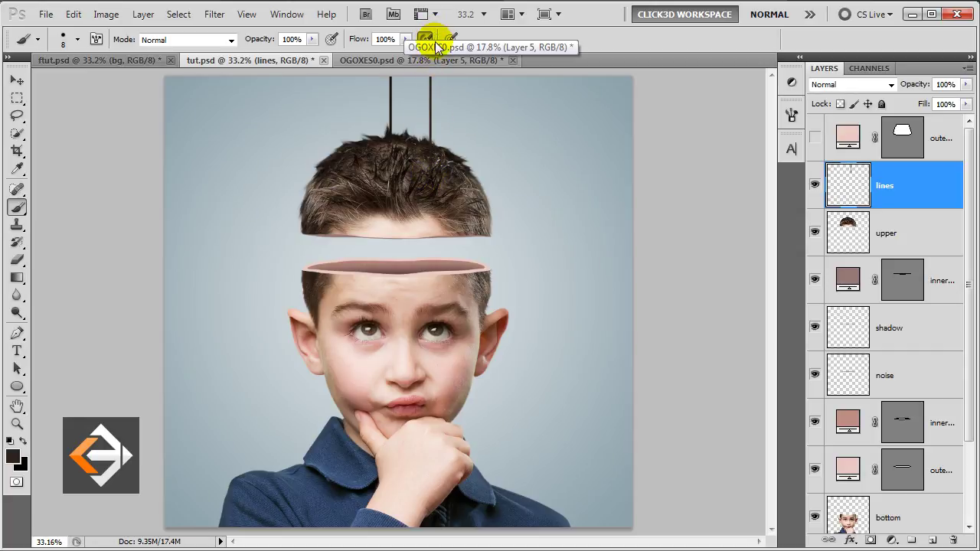
pyautogui.click(385, 144)
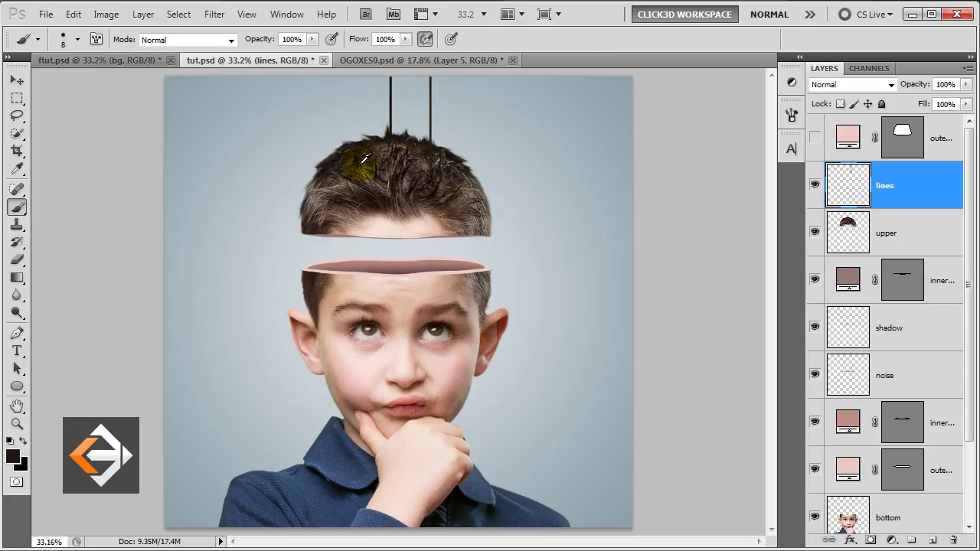
pyautogui.moveTo(356, 142); pyautogui.dragTo(357, 34)
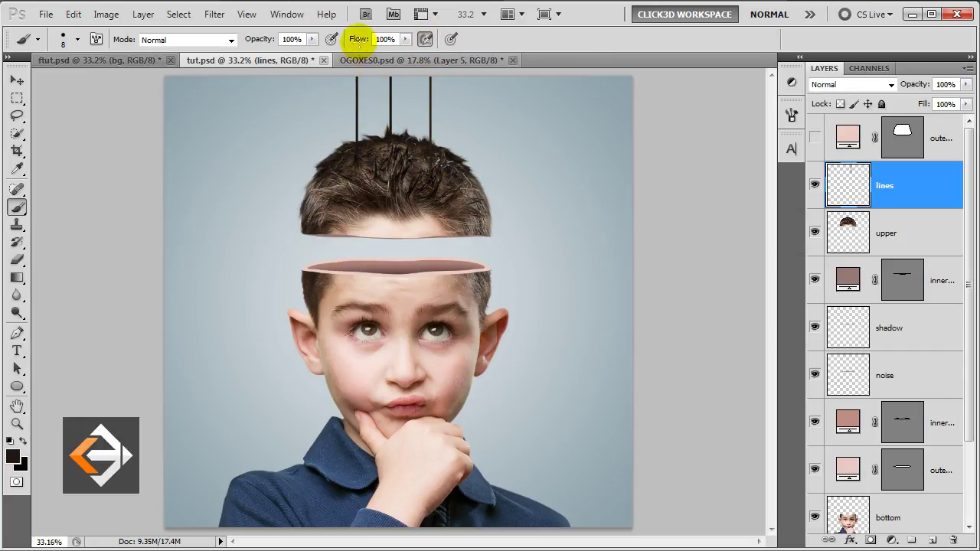
pyautogui.click(386, 150)
pyautogui.press('v')
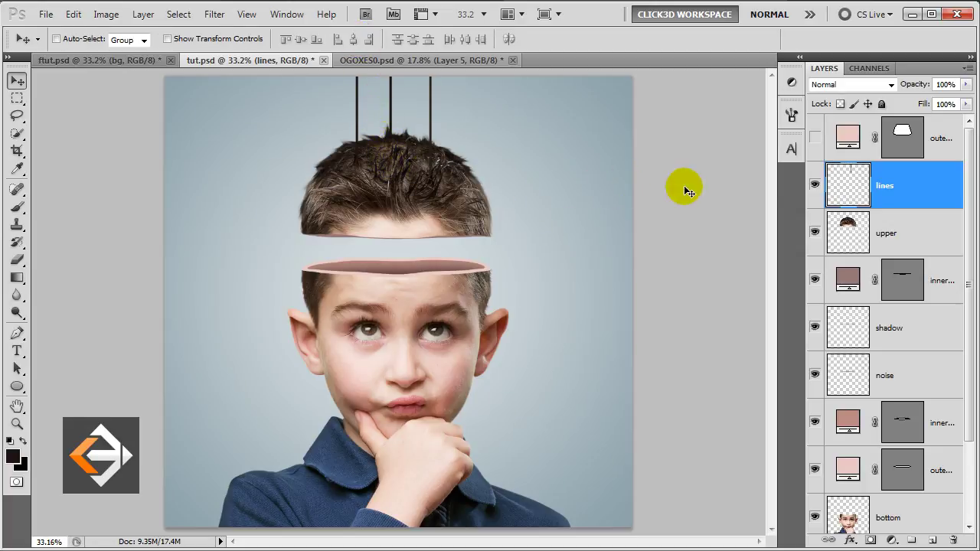
# Step: Add a new layer named 'overlay' above lines and prepare a 50% gray fill
pyautogui.moveTo(902, 197); pyautogui.dragTo(925, 190)
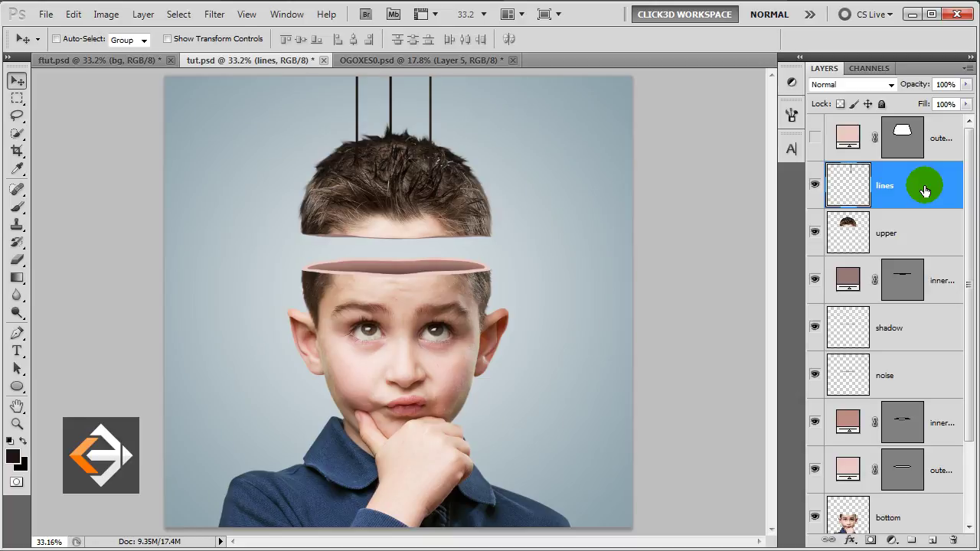
pyautogui.moveTo(925, 190); pyautogui.dragTo(936, 540)
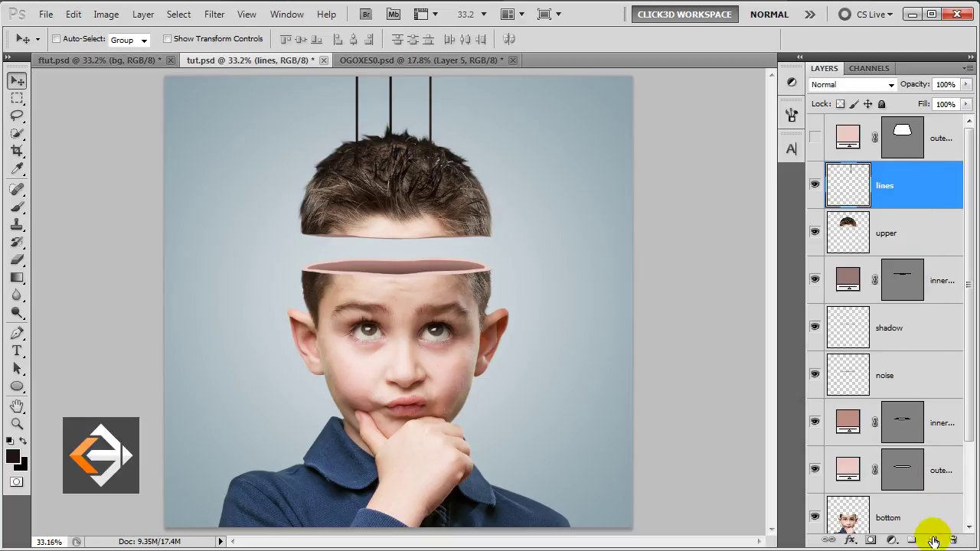
pyautogui.click(934, 540)
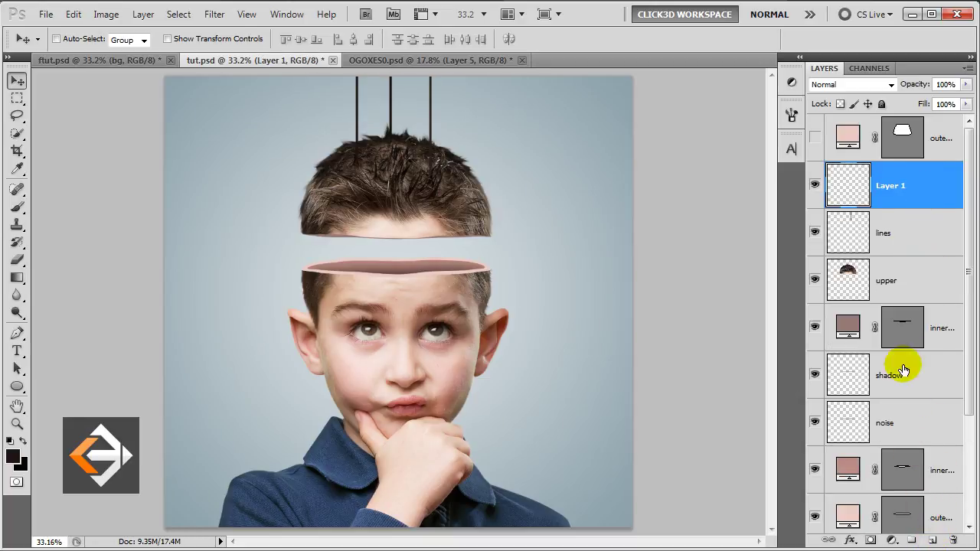
pyautogui.moveTo(893, 181); pyautogui.dragTo(887, 193)
pyautogui.doubleClick(888, 188)
pyautogui.write('ve')
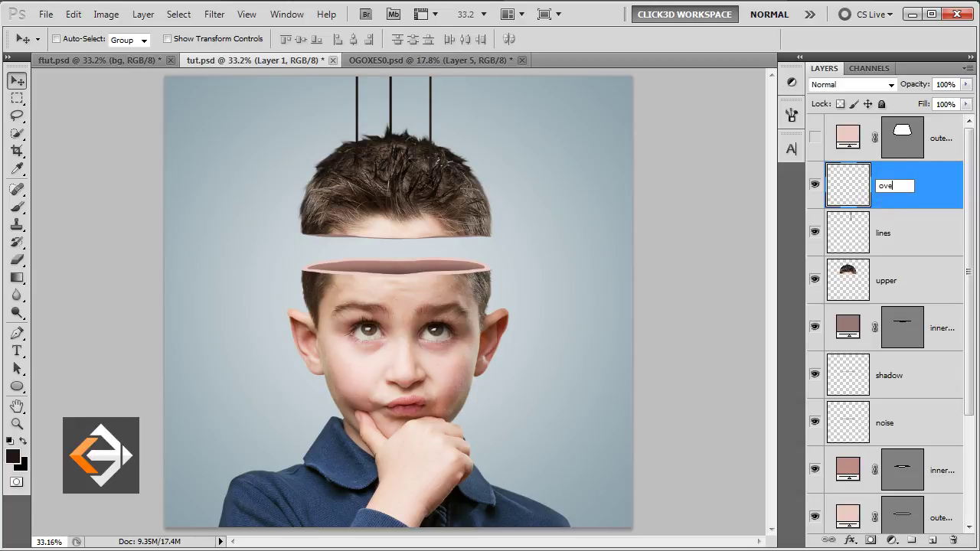
pyautogui.write('rlay')
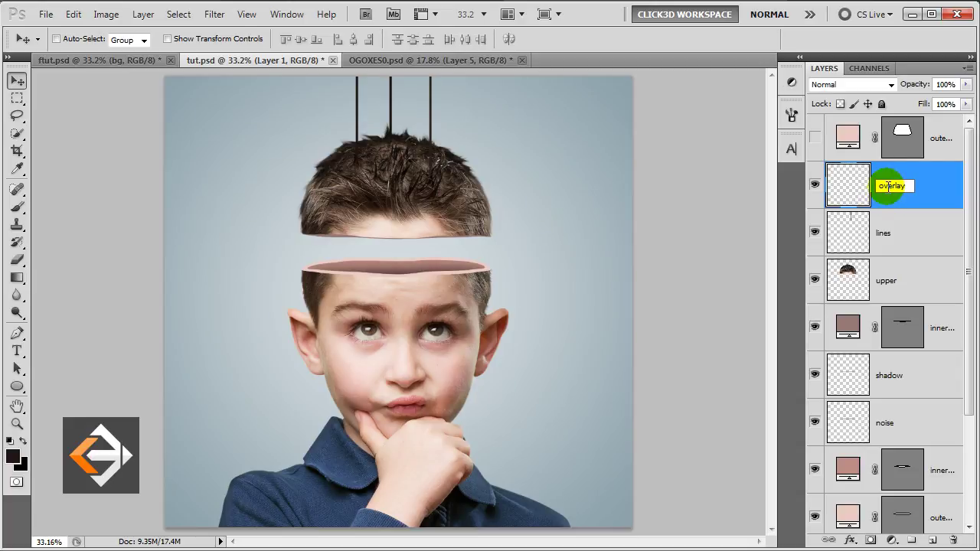
pyautogui.press('Return')
pyautogui.hotkey('shift', 'F5')
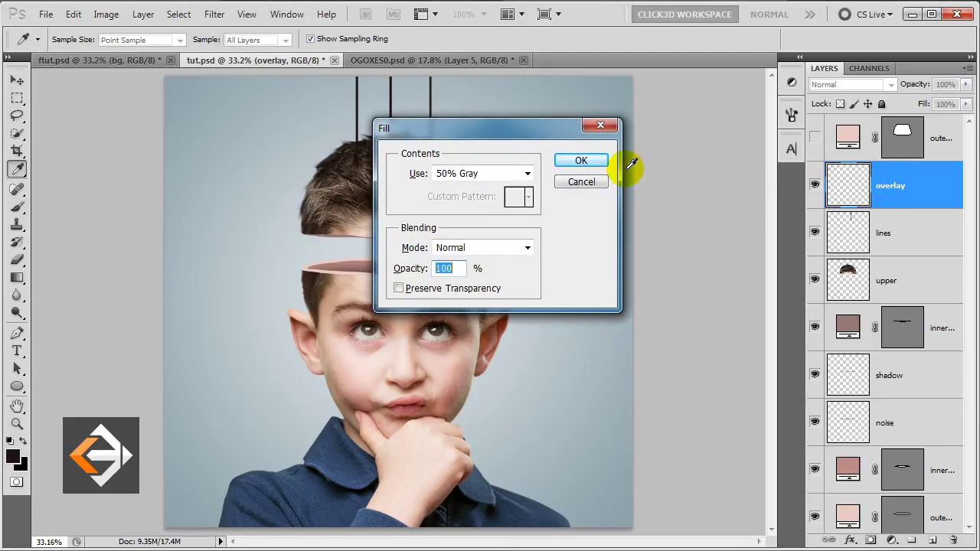
# Step: Fill overlay with 50% gray and add 73.02% monochromatic Gaussian noise
pyautogui.click(595, 161)
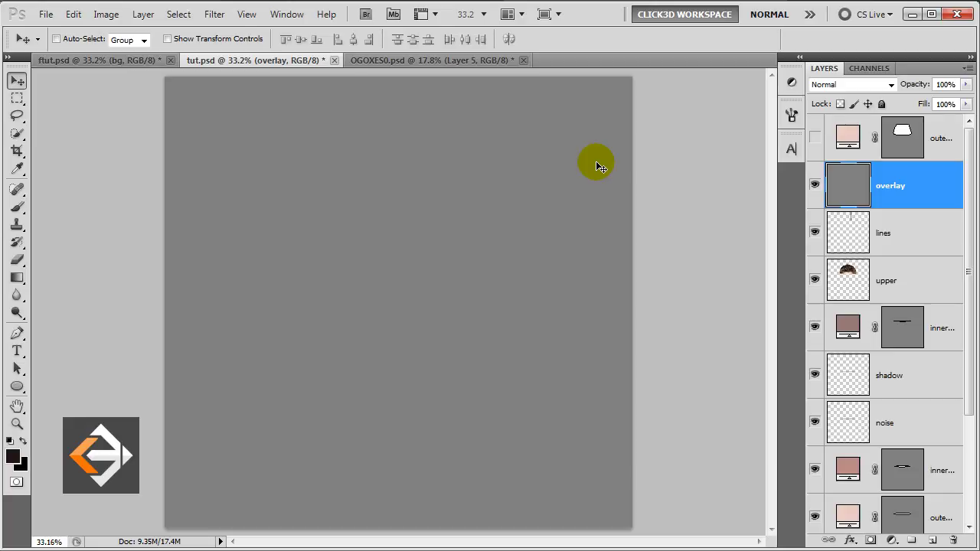
pyautogui.click(214, 15)
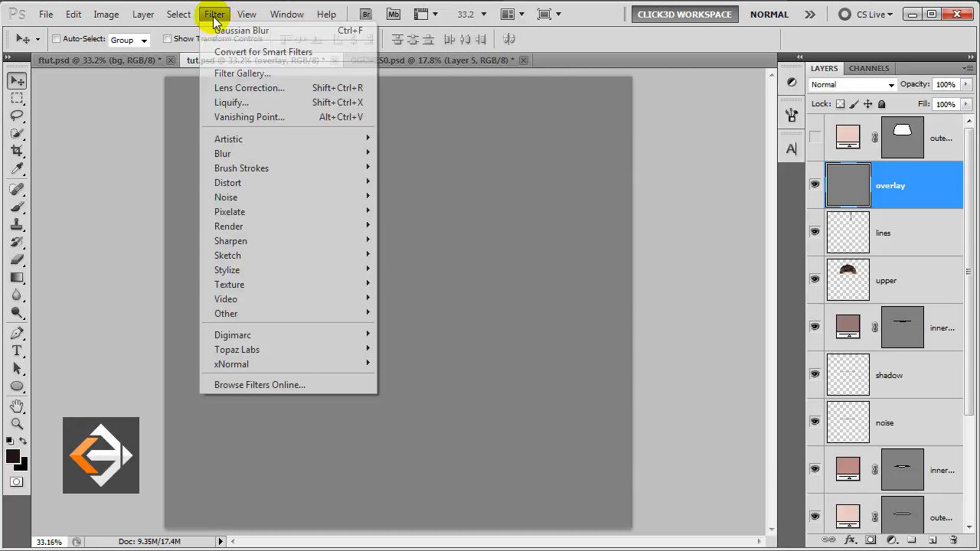
pyautogui.moveTo(230, 197)
pyautogui.click(402, 197)
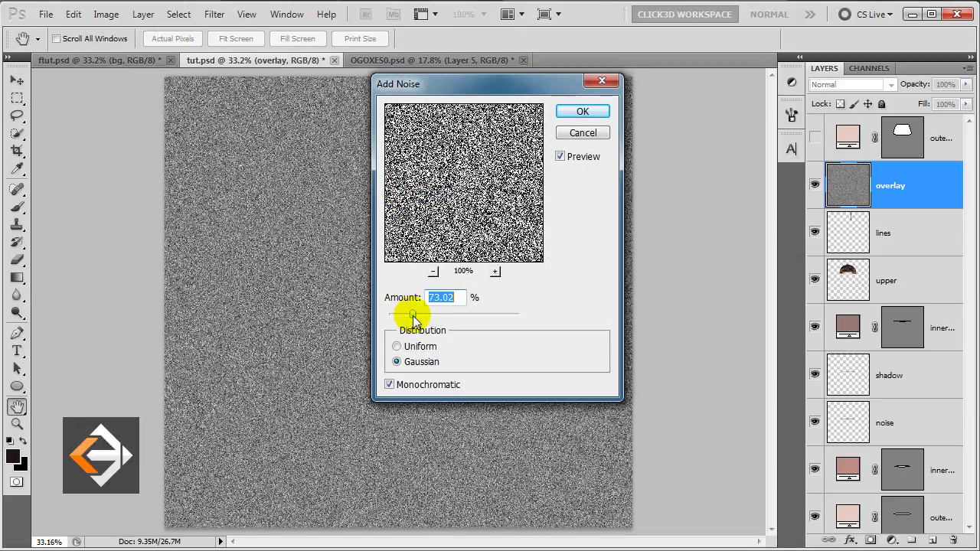
pyautogui.click(576, 112)
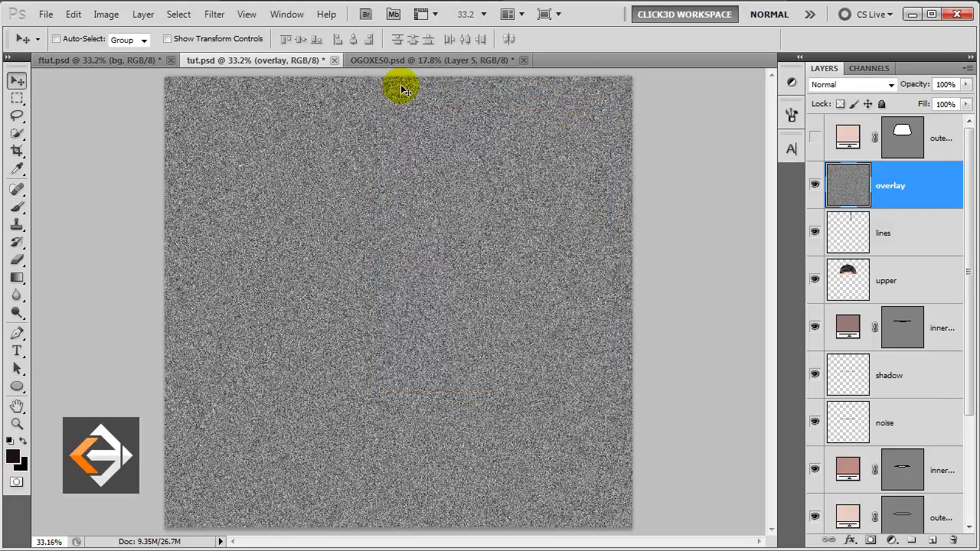
# Step: Soften the noise with a 2.4-pixel Gaussian Blur
pyautogui.click(215, 15)
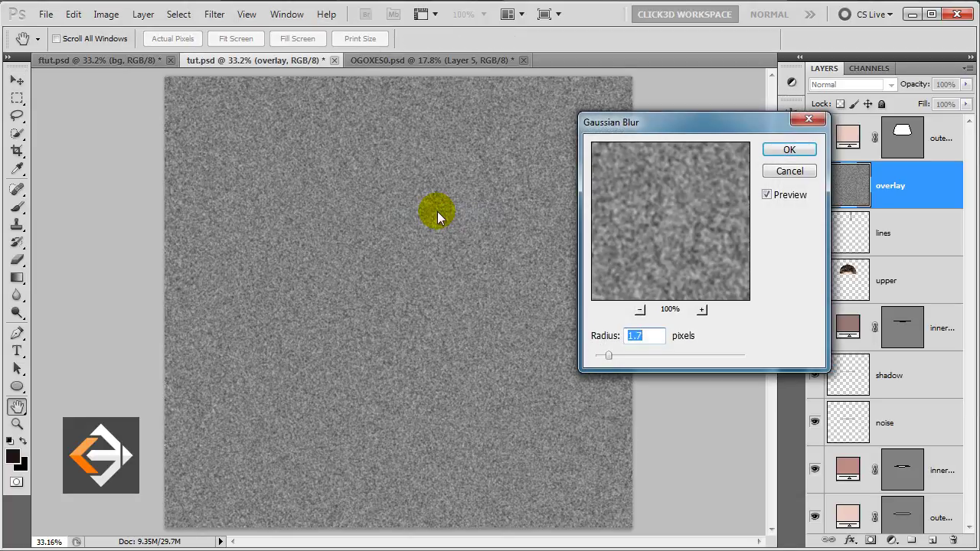
pyautogui.moveTo(606, 356); pyautogui.dragTo(615, 357)
pyautogui.click(775, 151)
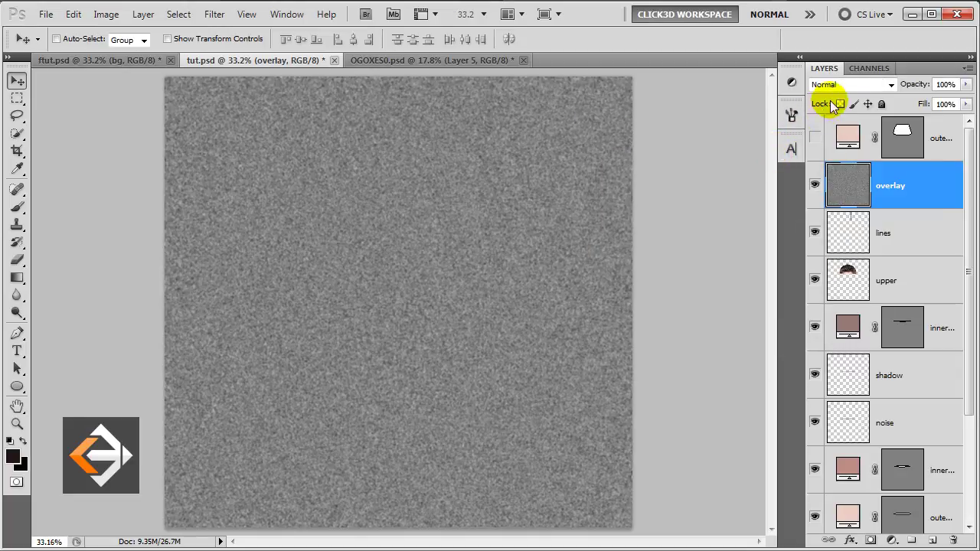
# Step: Set the noise layer to Overlay blend mode at 21% opacity
pyautogui.click(844, 85)
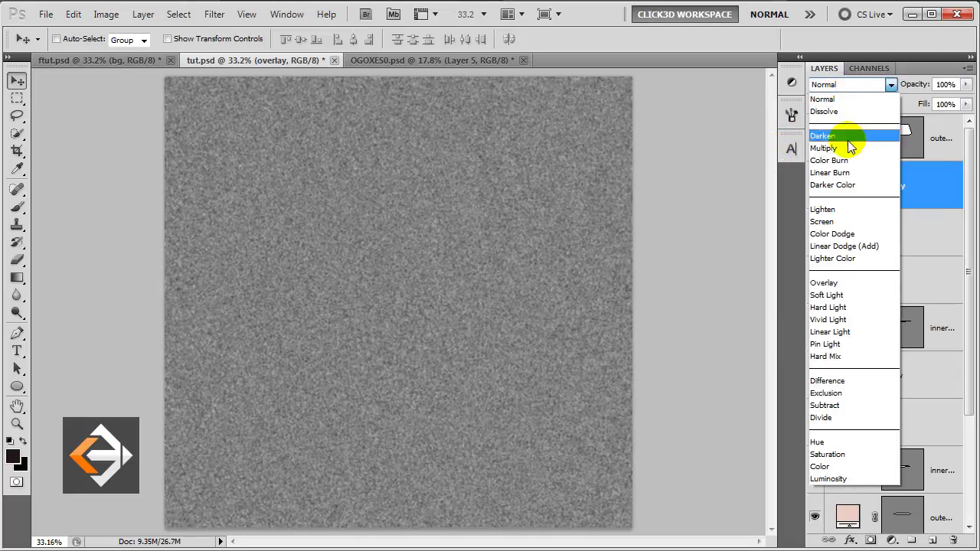
pyautogui.click(834, 283)
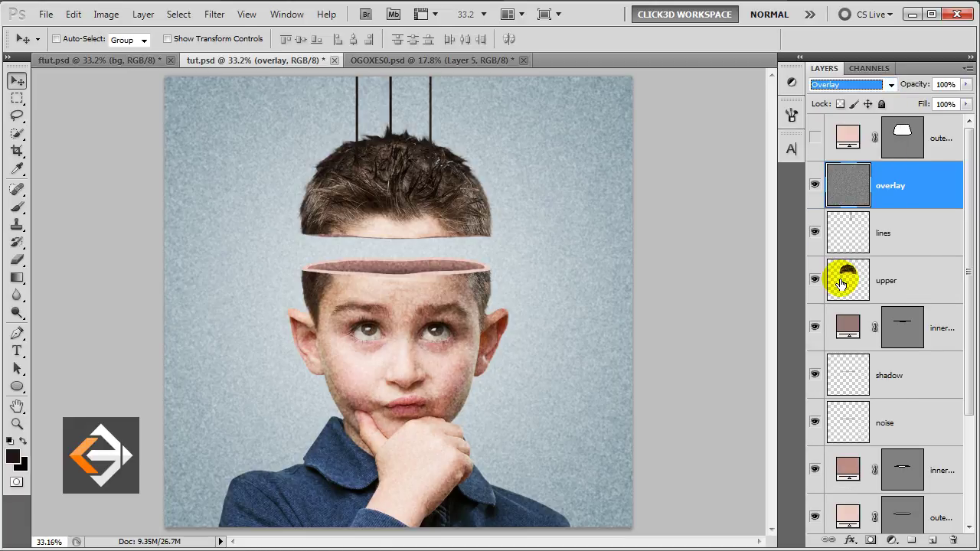
pyautogui.click(966, 84)
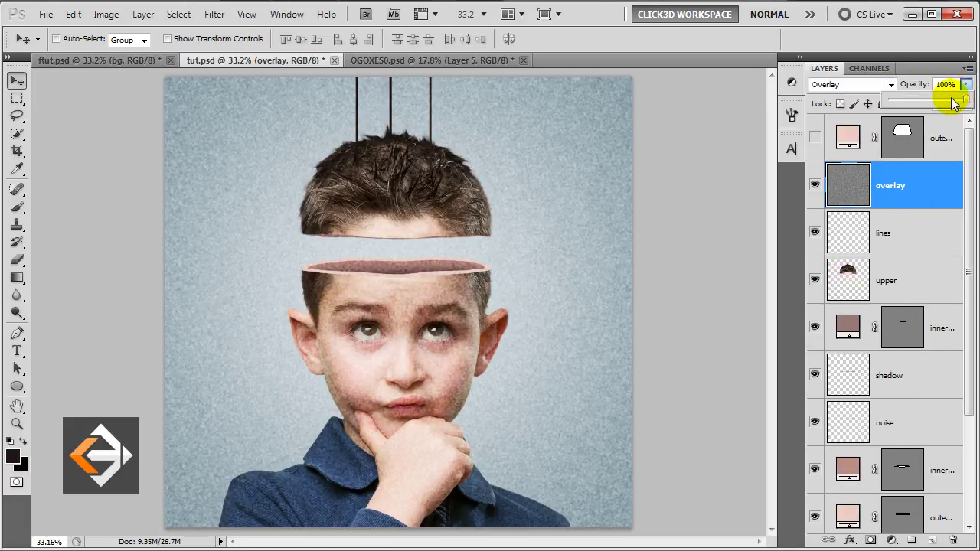
pyautogui.click(930, 100)
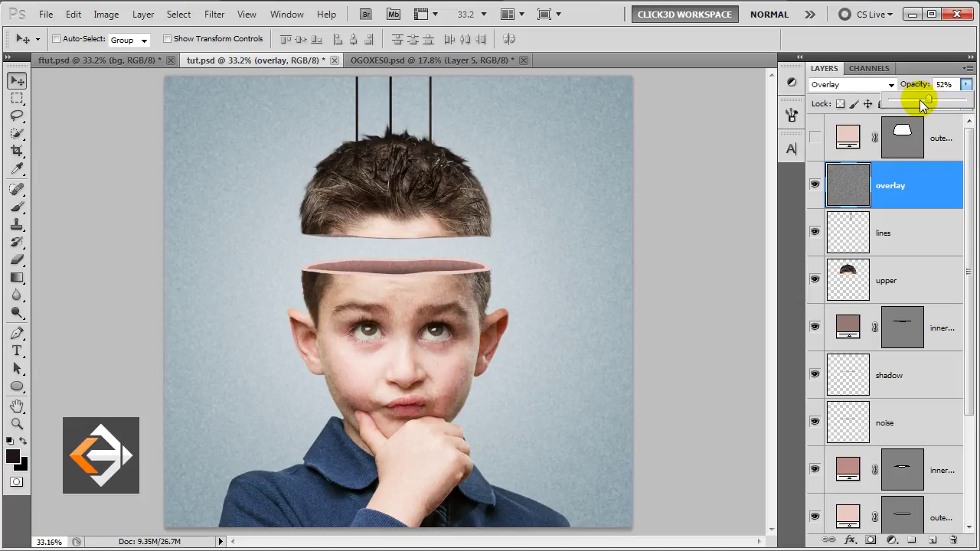
pyautogui.moveTo(920, 100); pyautogui.dragTo(902, 103)
pyautogui.moveTo(905, 100); pyautogui.dragTo(906, 101)
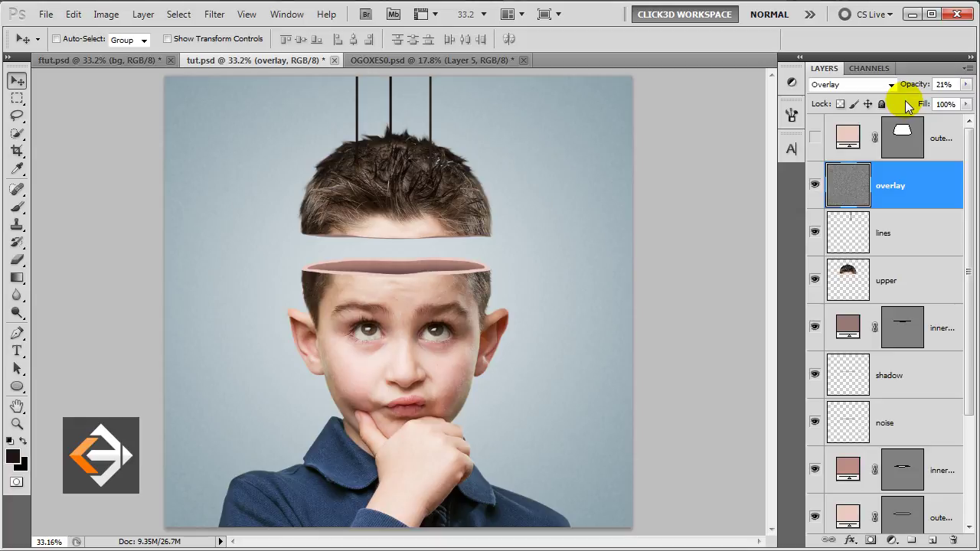
pyautogui.click(922, 185)
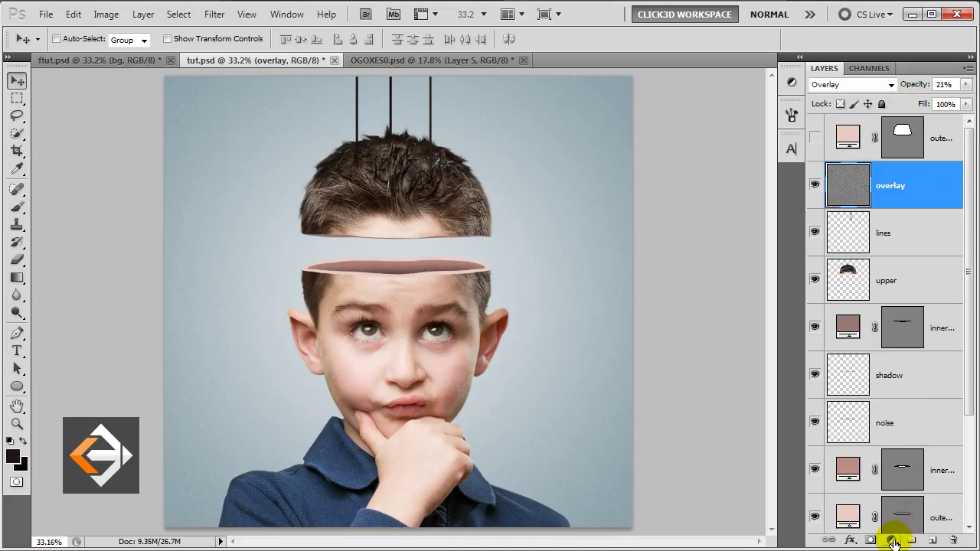
pyautogui.click(893, 541)
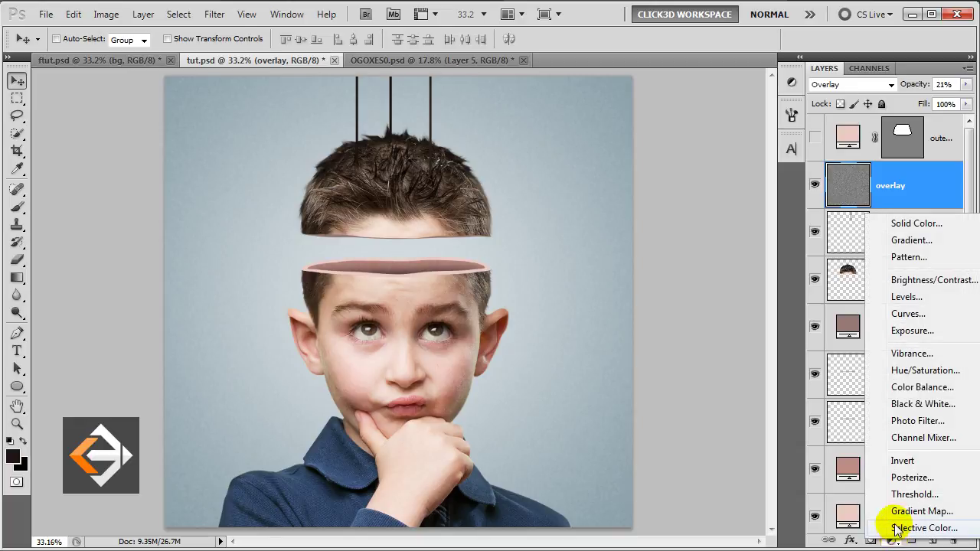
# Step: Add a Color Balance adjustment layer with midtones -6, -6, 3
pyautogui.click(901, 388)
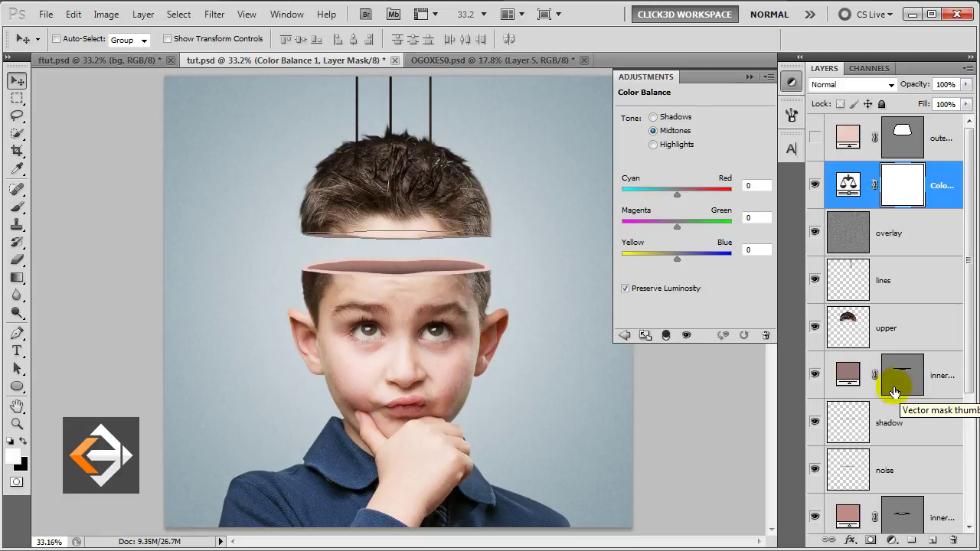
pyautogui.click(749, 185)
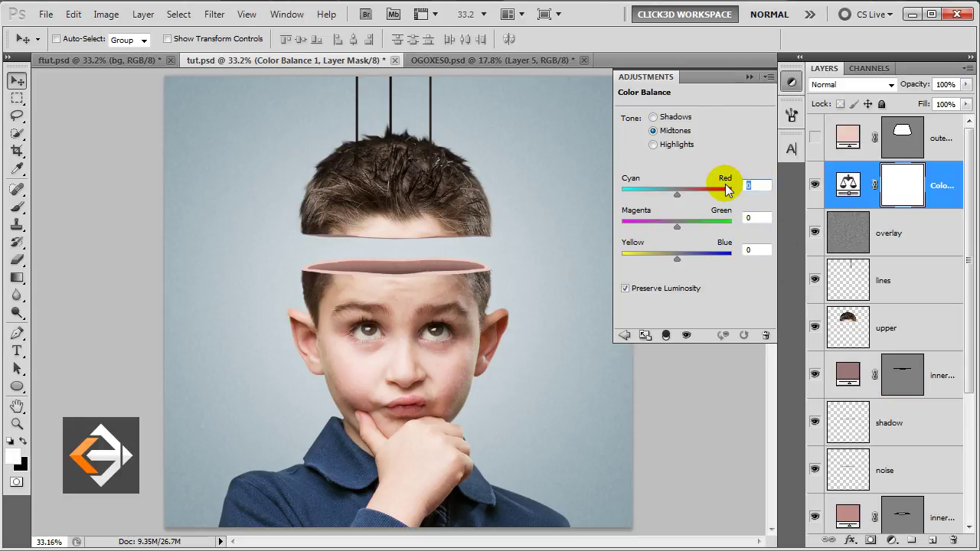
pyautogui.write('-6')
pyautogui.write('-6')
pyautogui.press('Tab')
pyautogui.write('3')
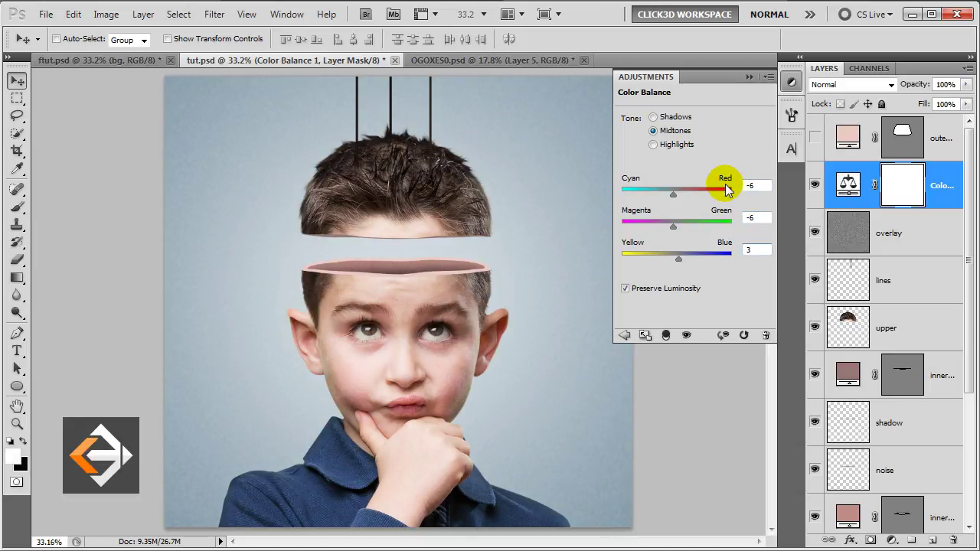
# Step: Set the Color Balance shadows to -8, 2, 5
pyautogui.click(687, 117)
pyautogui.write('-8')
pyautogui.press('Tab')
pyautogui.write('2')
pyautogui.press('Tab')
pyautogui.write('5')
# Step: Set the Color Balance highlights to -1, 2, 3 and collapse the panel
pyautogui.click(681, 145)
pyautogui.click(750, 185)
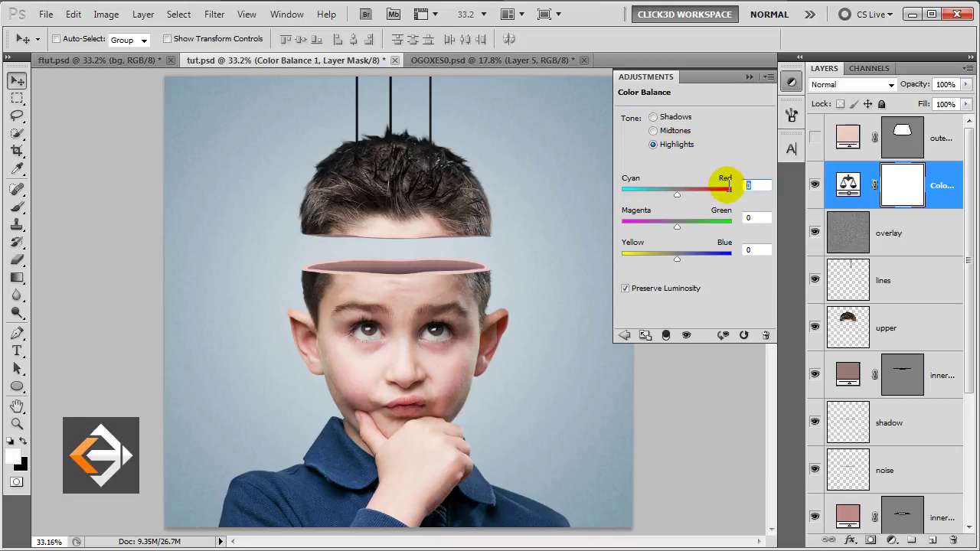
pyautogui.write('-')
pyautogui.write('2')
pyautogui.press('Tab')
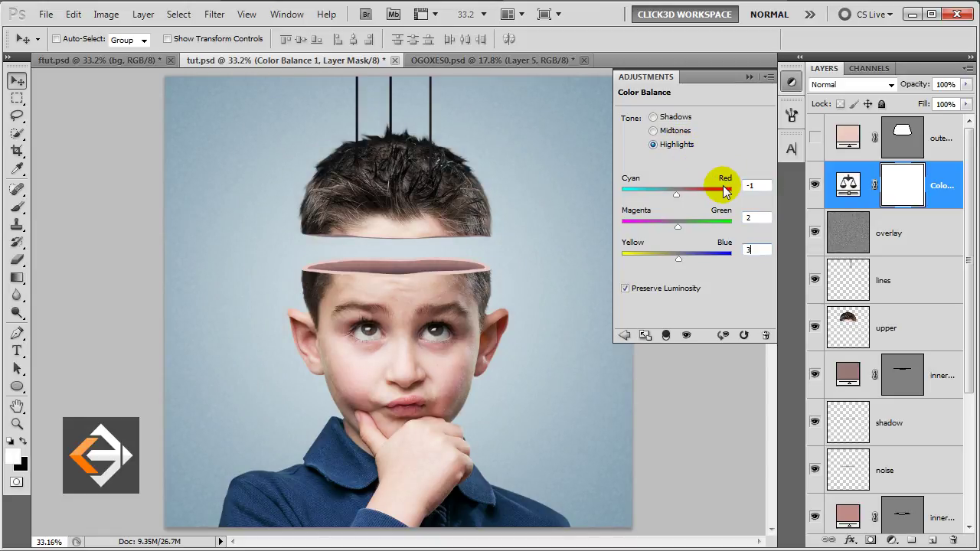
pyautogui.click(750, 77)
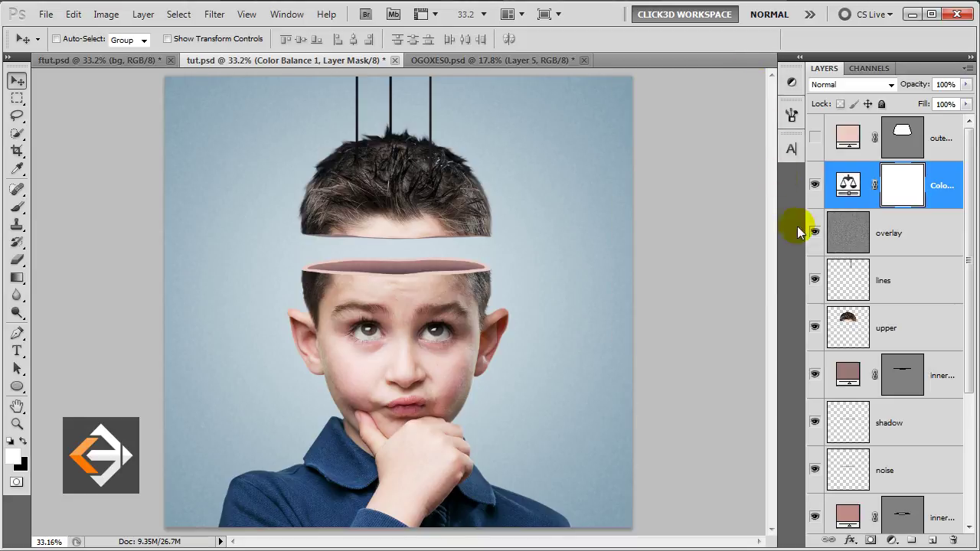
# Step: Add a Gradient Map adjustment using the white-to-blue preset, reversed
pyautogui.click(892, 539)
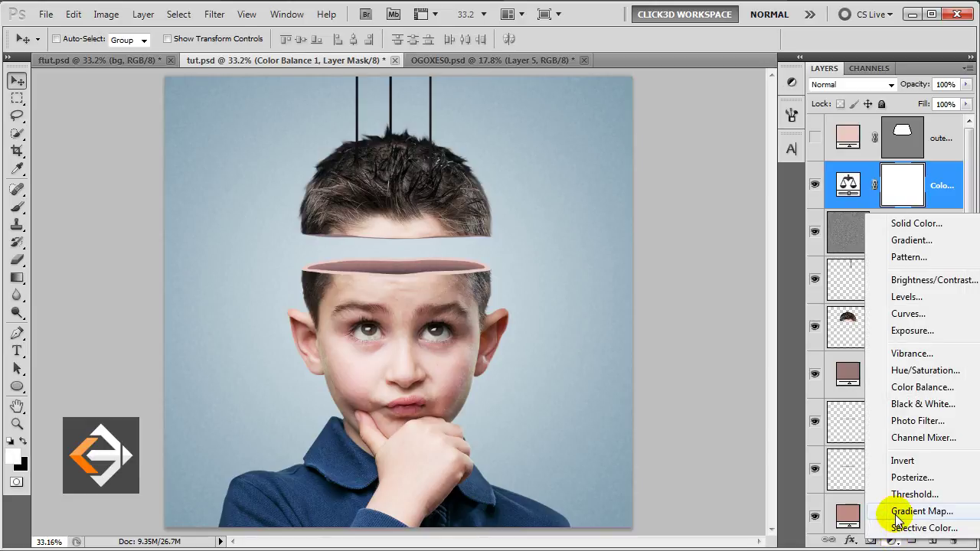
pyautogui.click(896, 514)
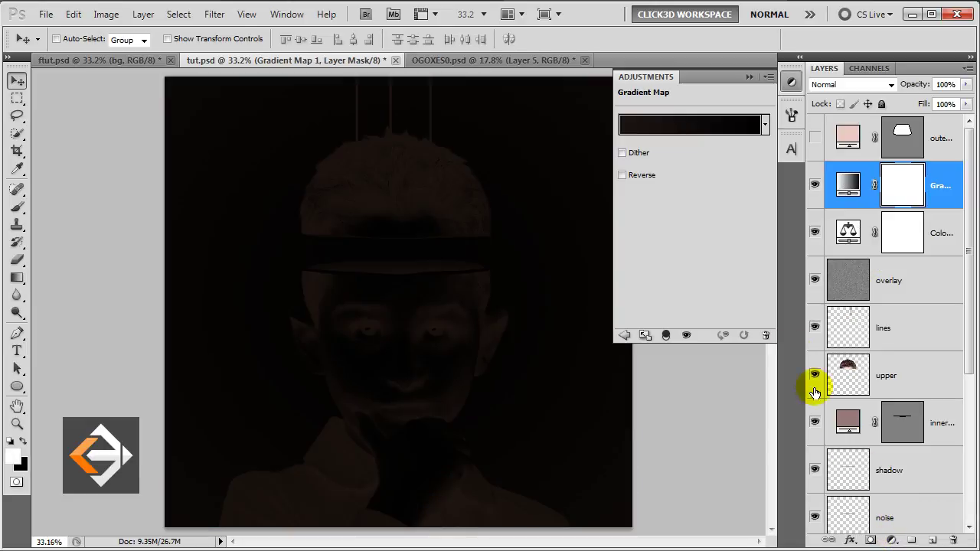
pyautogui.click(692, 132)
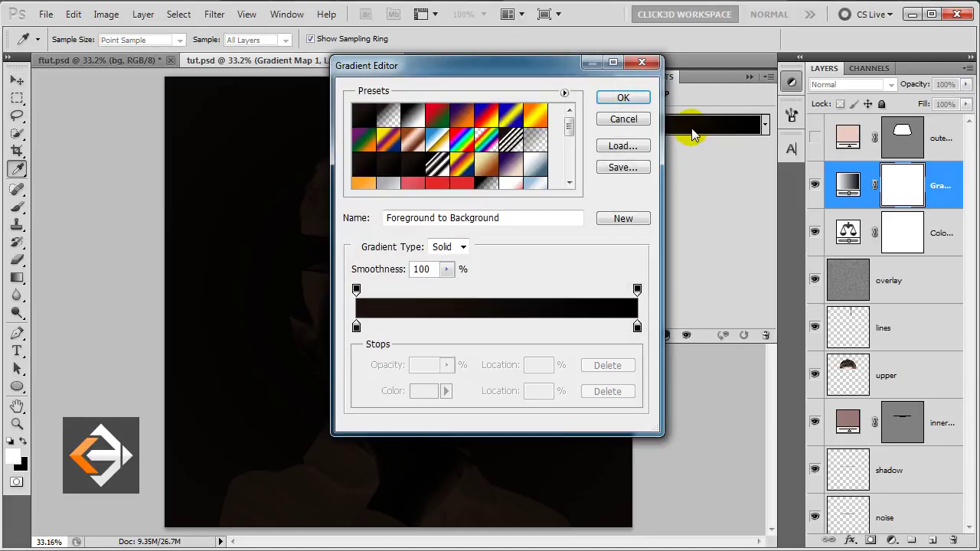
pyautogui.click(535, 170)
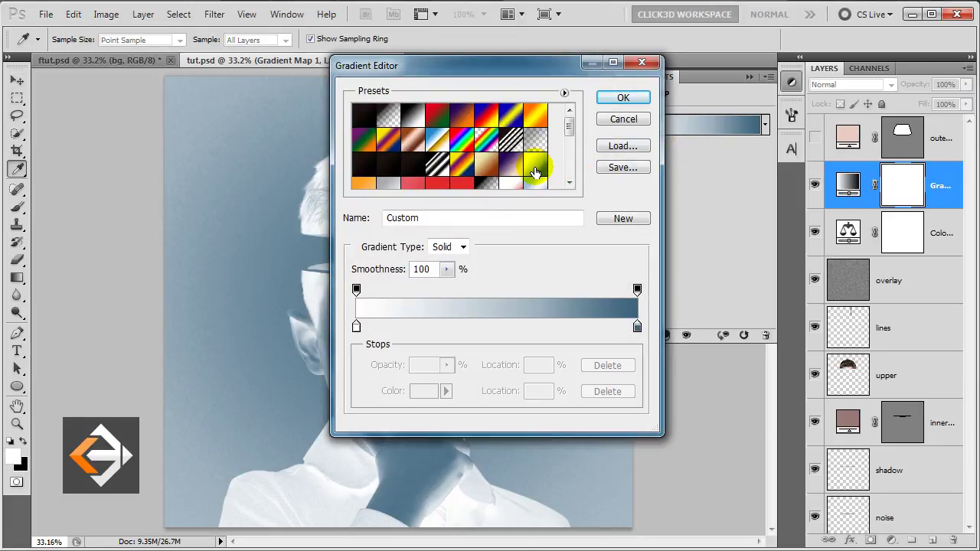
pyautogui.click(622, 98)
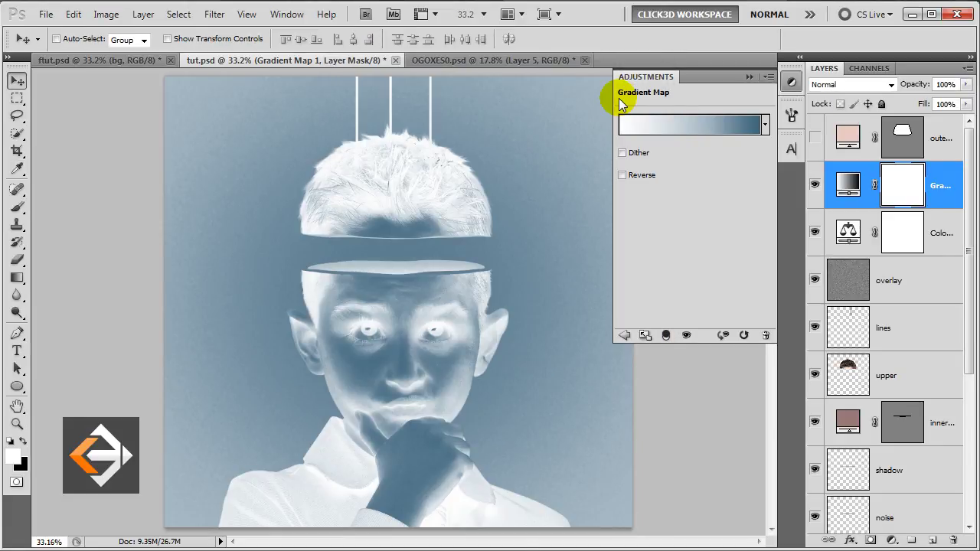
pyautogui.click(639, 176)
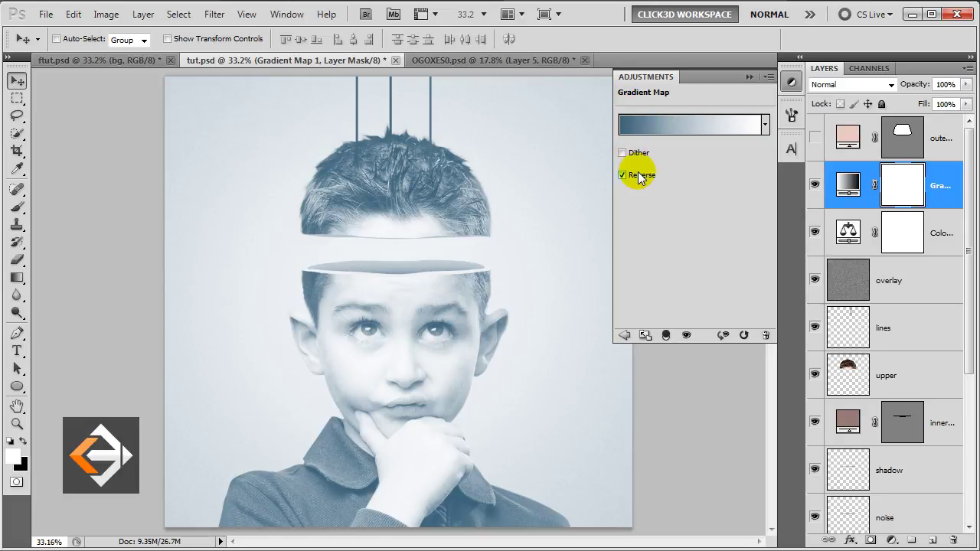
pyautogui.click(748, 78)
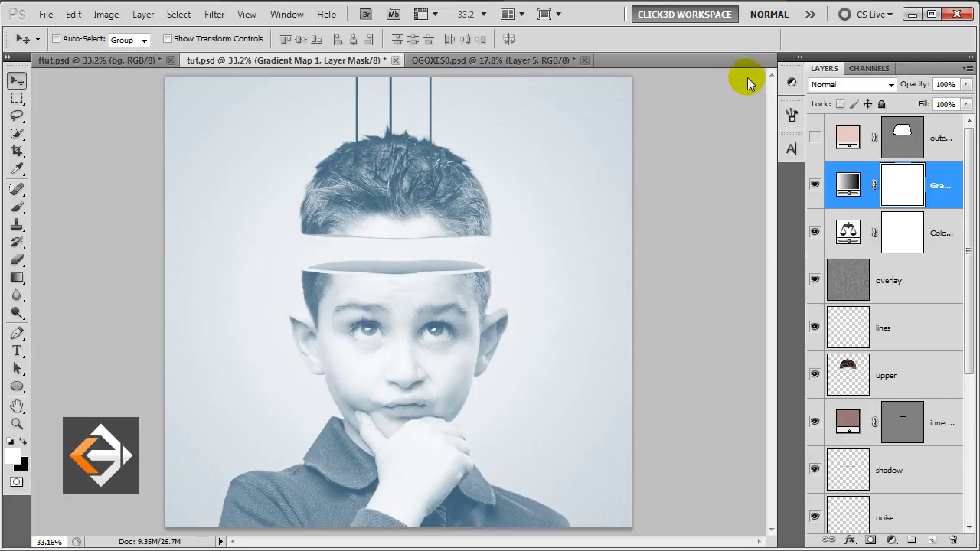
# Step: Blend the Gradient Map in Soft Light at 20% opacity
pyautogui.click(822, 85)
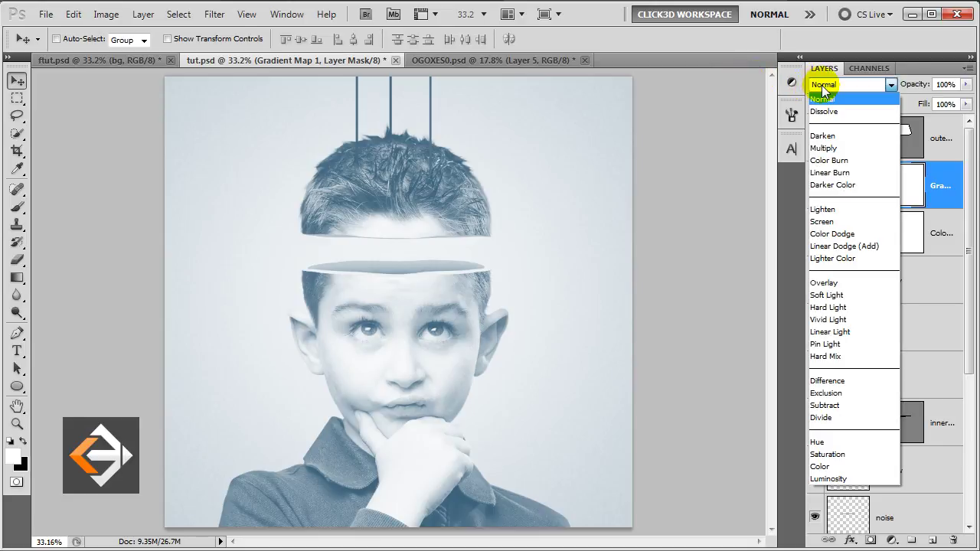
pyautogui.click(837, 299)
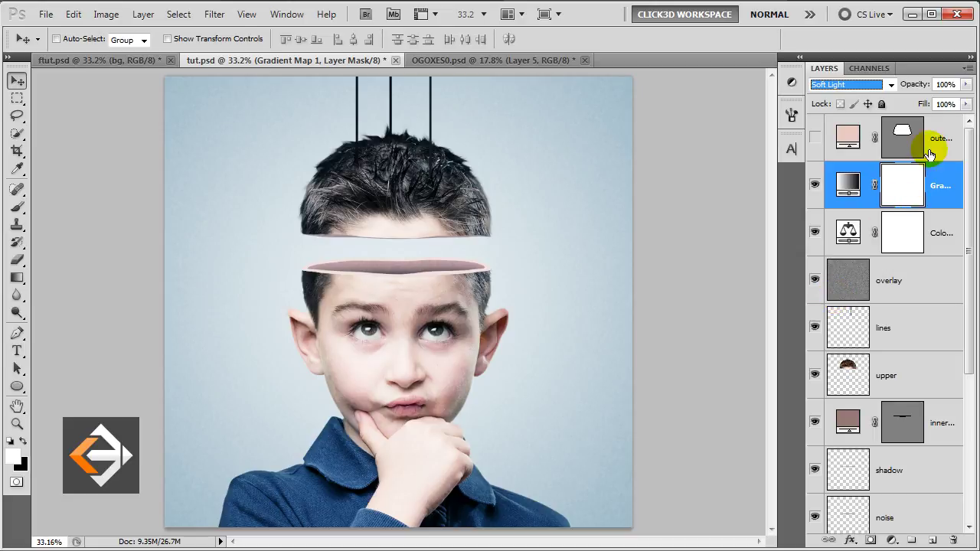
pyautogui.click(945, 85)
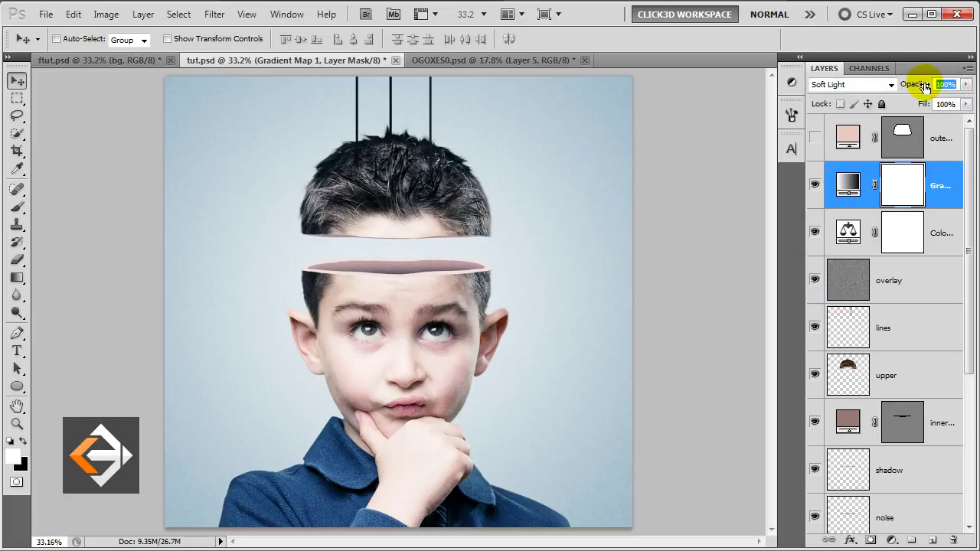
pyautogui.write('20')
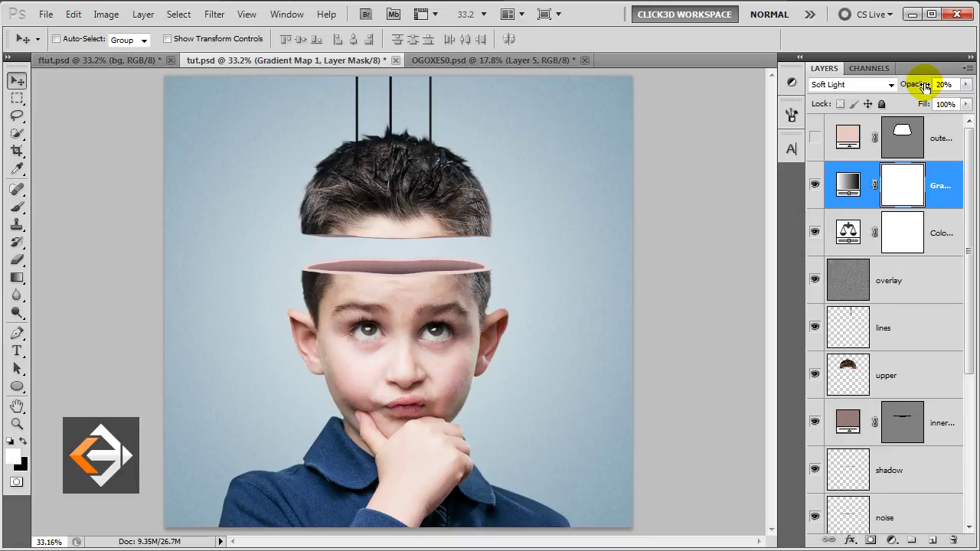
# Step: Add a Selective Color adjustment layer and set Yellows Cyan to 100
pyautogui.click(892, 541)
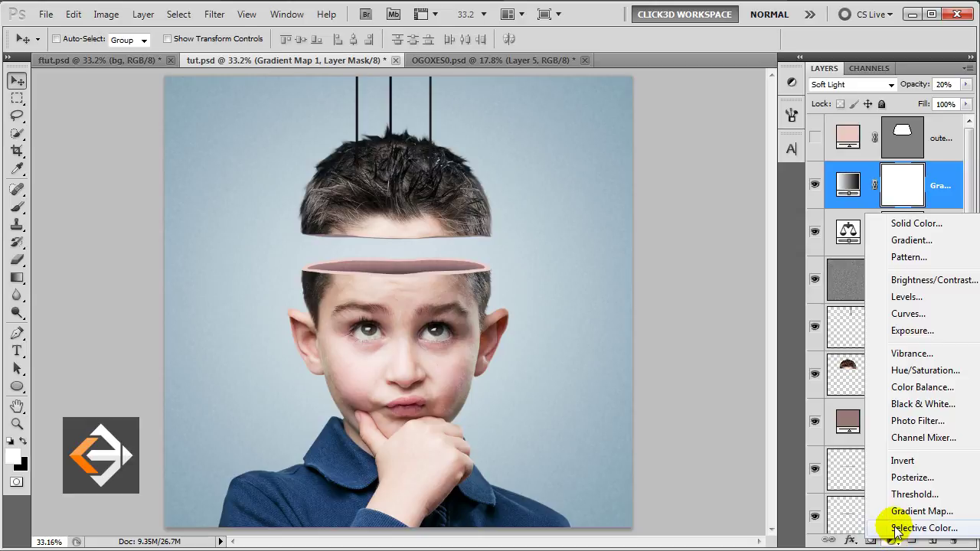
pyautogui.click(896, 529)
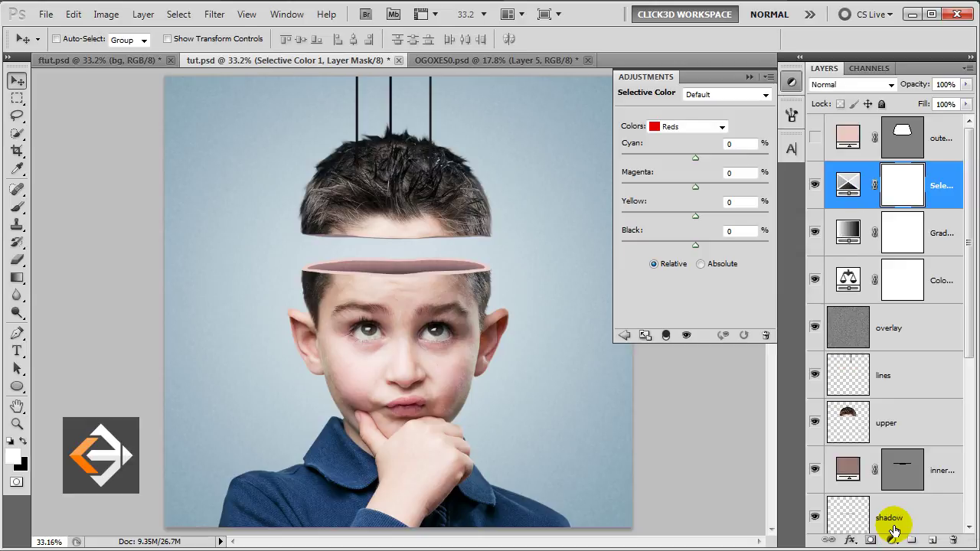
pyautogui.click(691, 128)
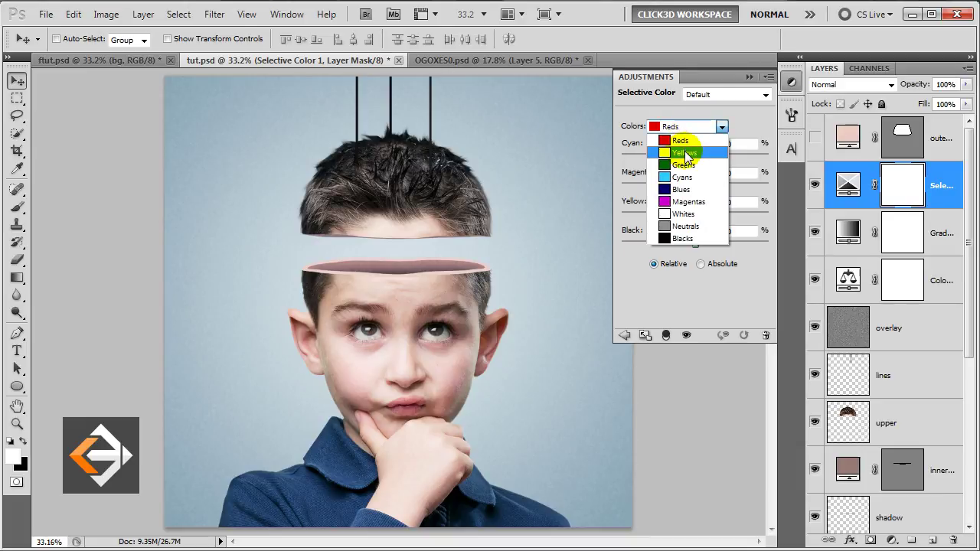
pyautogui.click(684, 153)
pyautogui.click(737, 143)
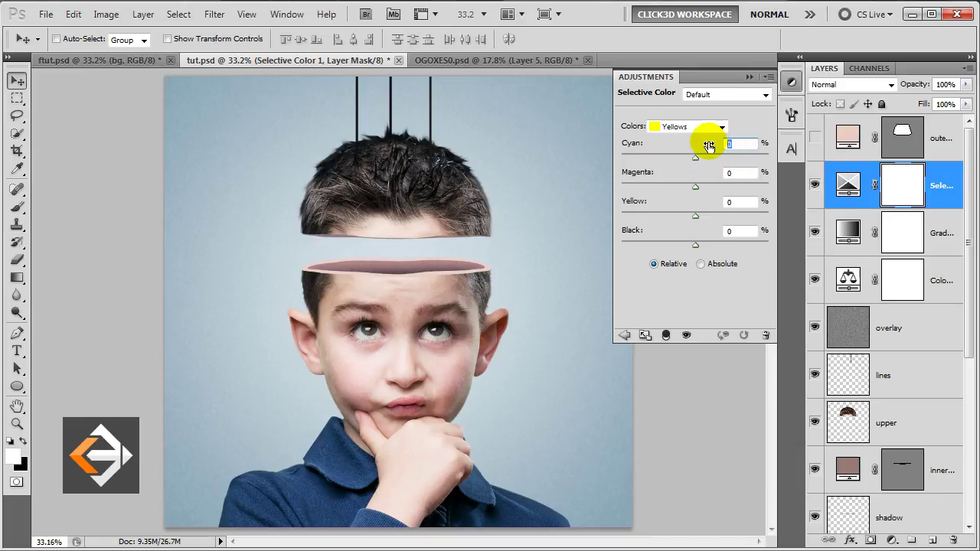
pyautogui.write('100')
pyautogui.press('Tab')
pyautogui.press('Tab')
pyautogui.write('00')
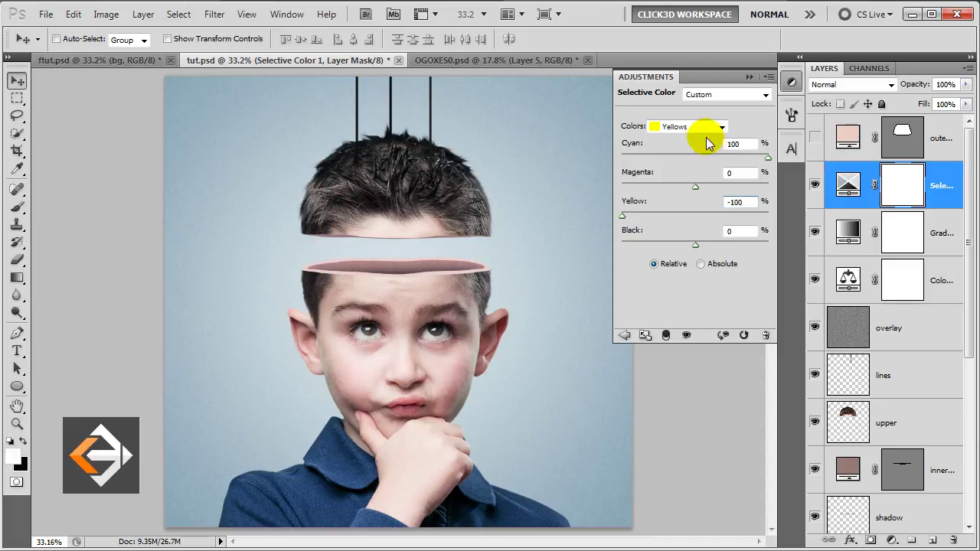
# Step: Set Greens Cyan to 26 in Selective Color
pyautogui.click(700, 126)
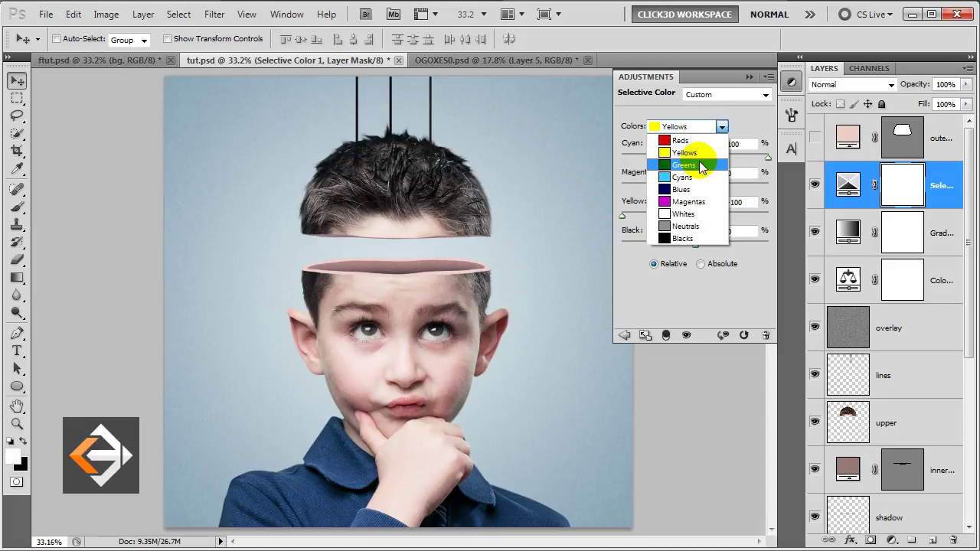
pyautogui.click(699, 162)
pyautogui.click(740, 146)
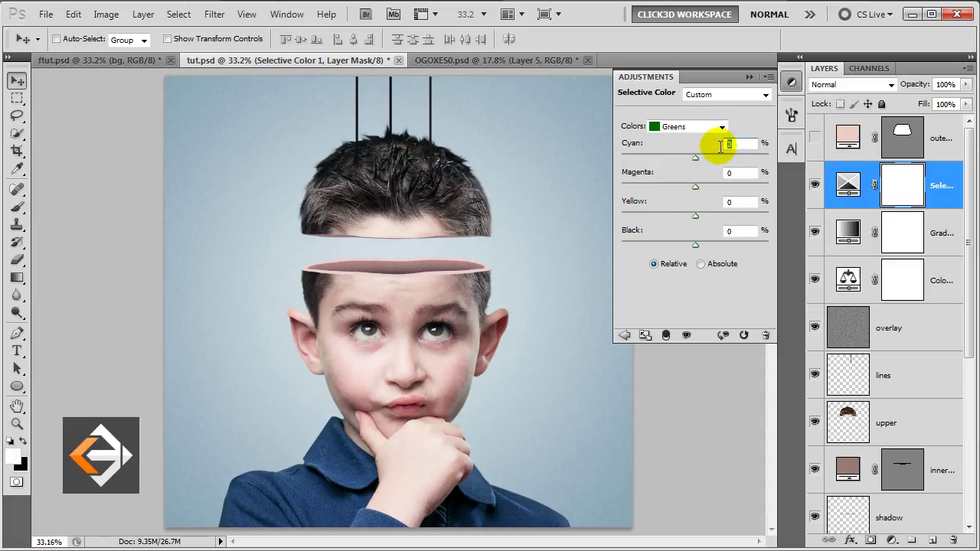
pyautogui.write('26')
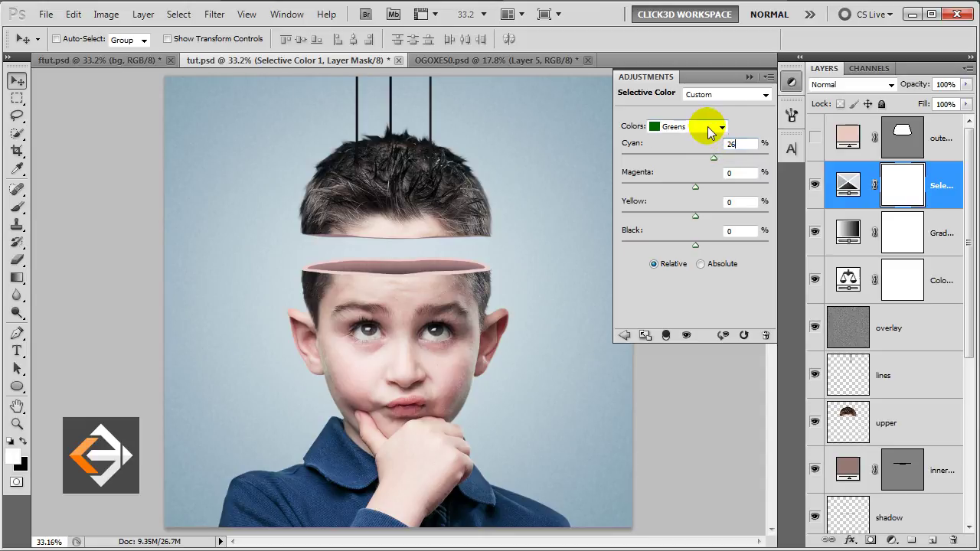
# Step: Set Blues Cyan to 100 and Magentas Cyan to 48
pyautogui.click(708, 126)
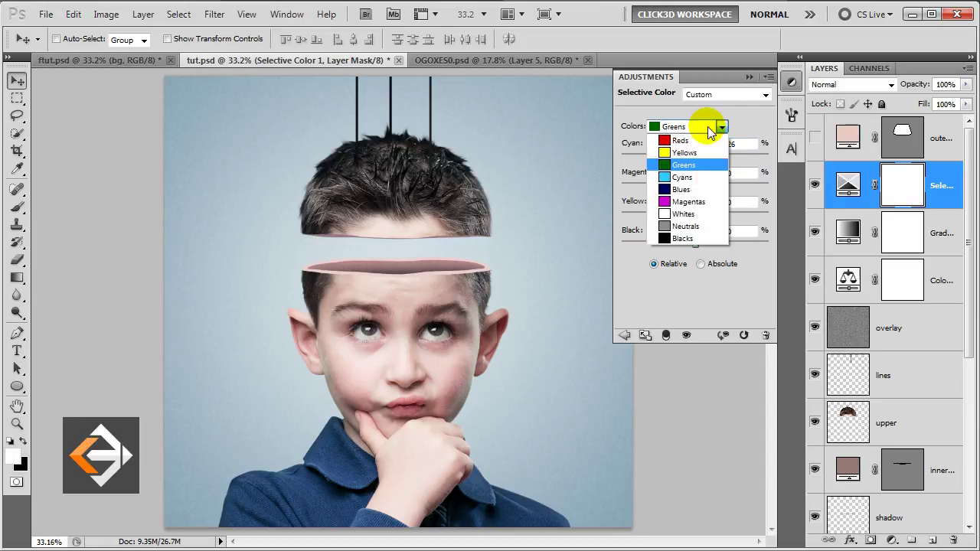
pyautogui.click(701, 190)
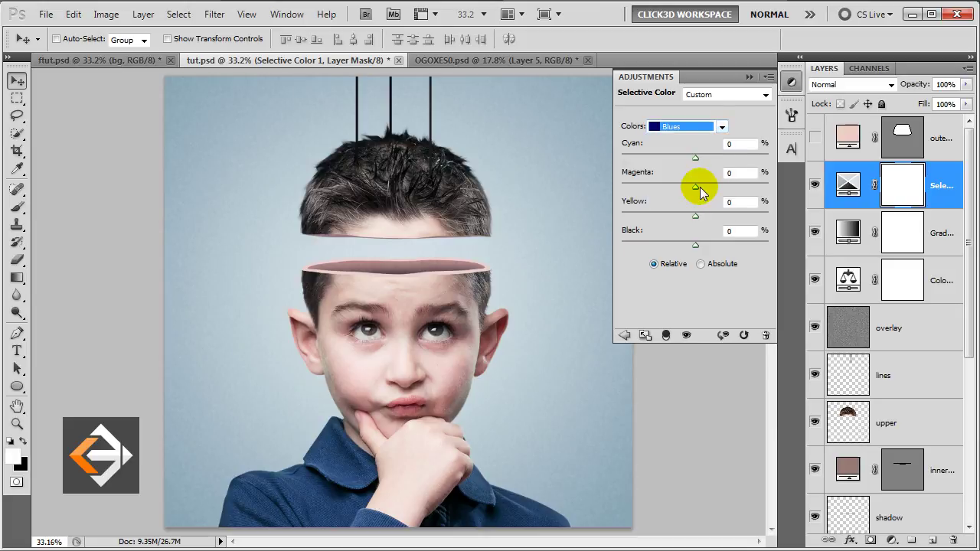
pyautogui.click(735, 144)
pyautogui.write('100')
pyautogui.write('8')
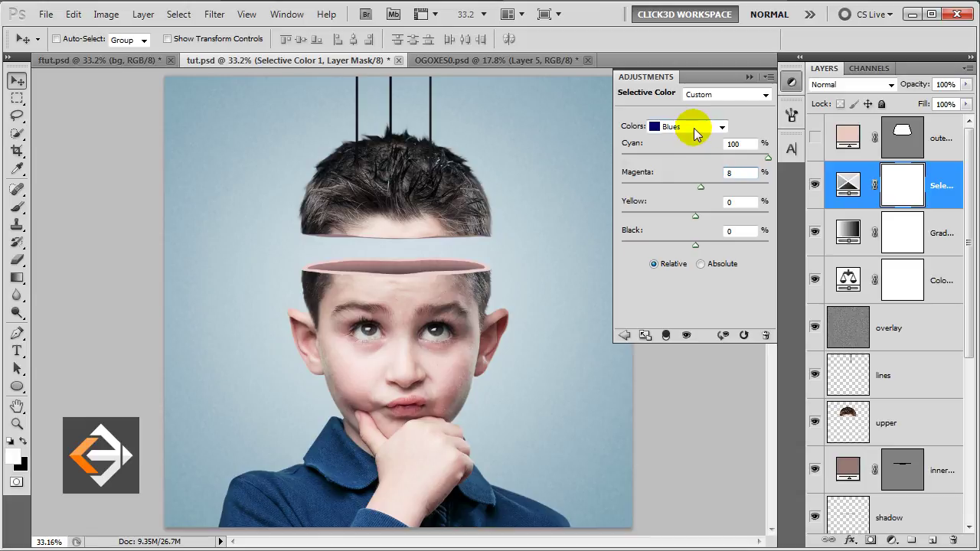
pyautogui.click(689, 127)
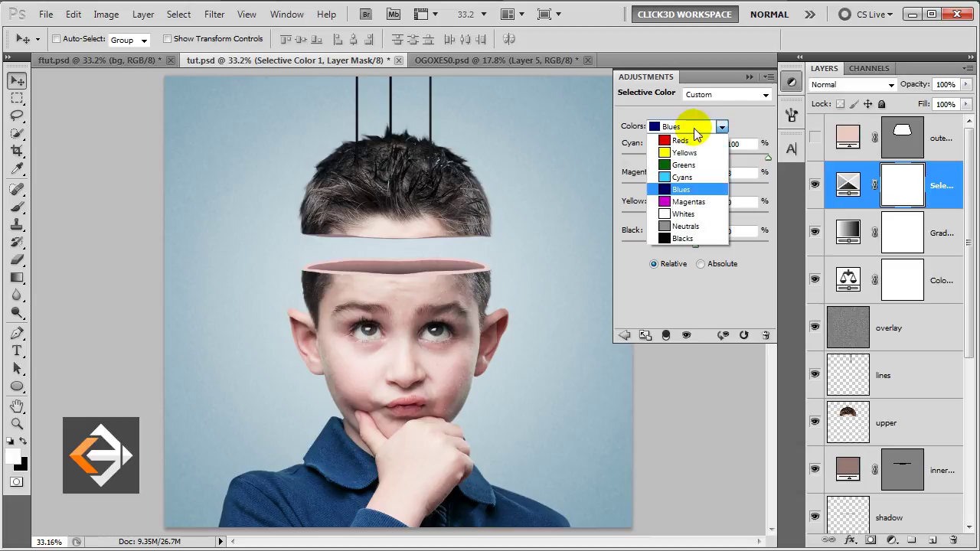
pyautogui.click(688, 202)
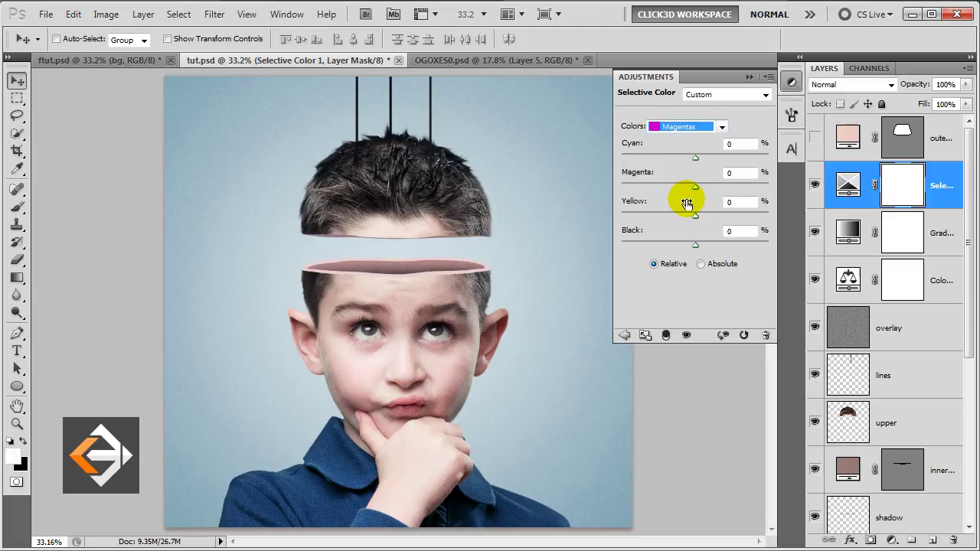
pyautogui.click(741, 144)
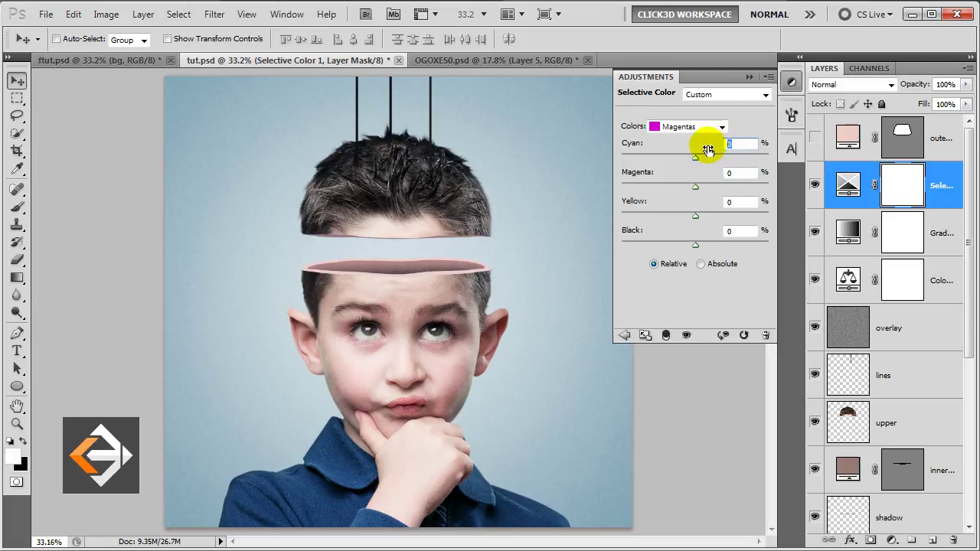
pyautogui.write('48')
# Step: Set Neutrals to Cyan 5, Magenta 2, Yellow -4
pyautogui.click(711, 129)
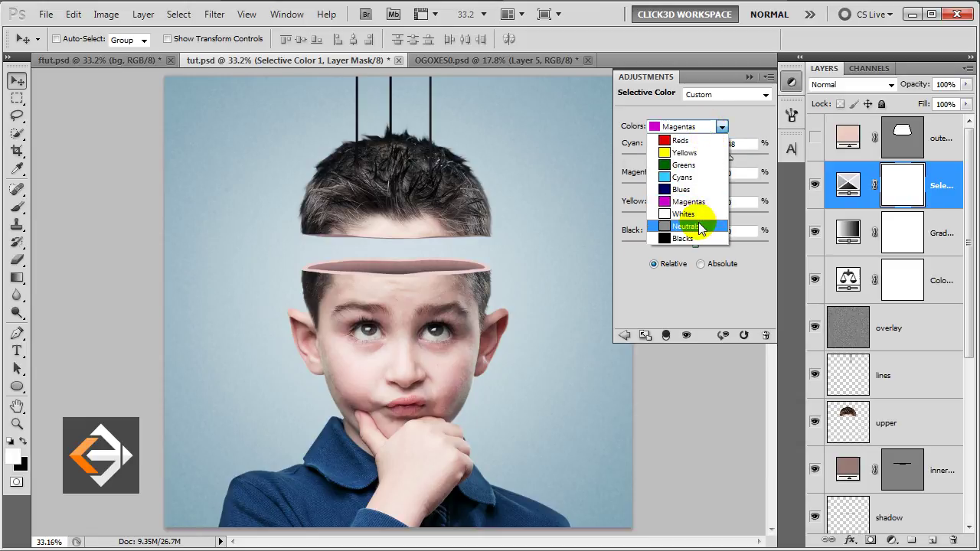
pyautogui.click(699, 227)
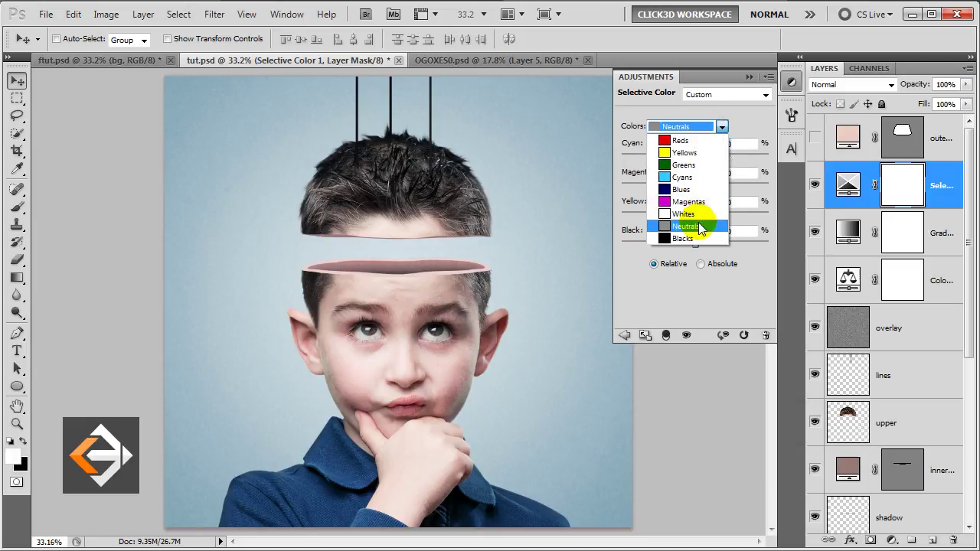
pyautogui.click(739, 144)
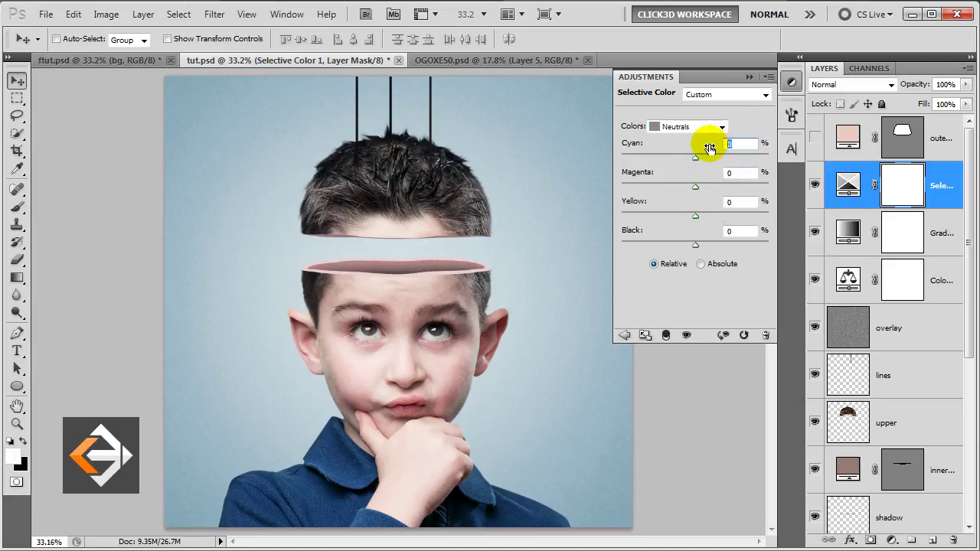
pyautogui.write('5')
pyautogui.press('Tab')
pyautogui.write('2')
pyautogui.press('Tab')
pyautogui.write('-')
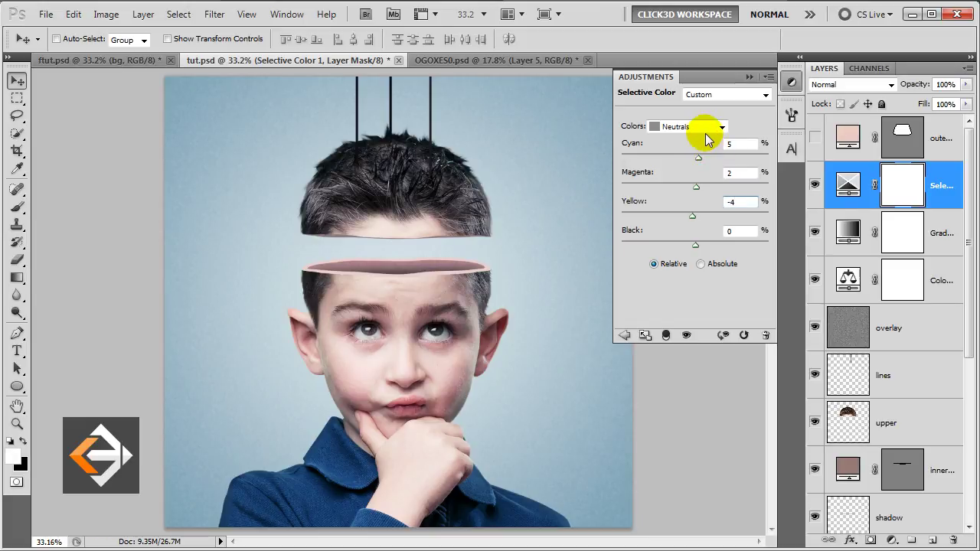
# Step: Set Blacks Magenta to 1 and collapse the Selective Color panel
pyautogui.click(705, 128)
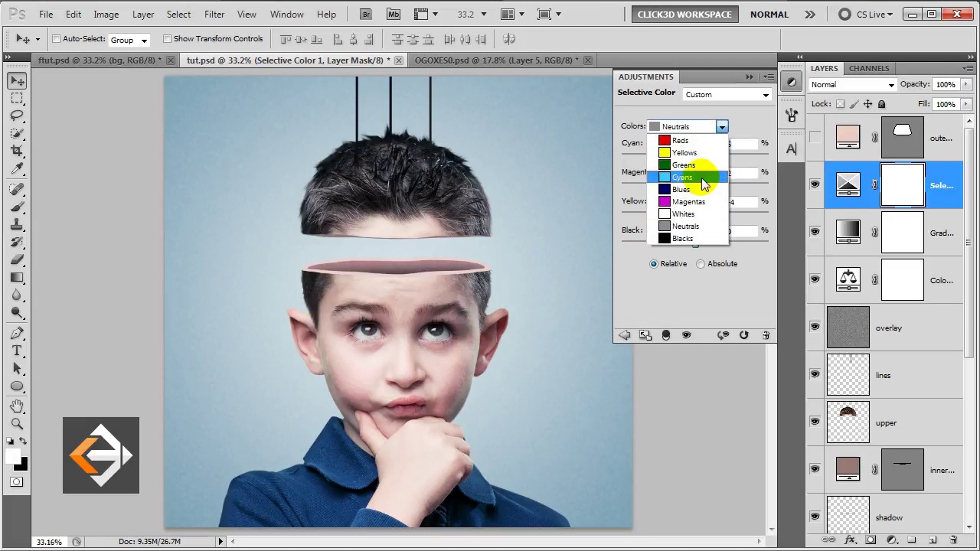
pyautogui.click(698, 239)
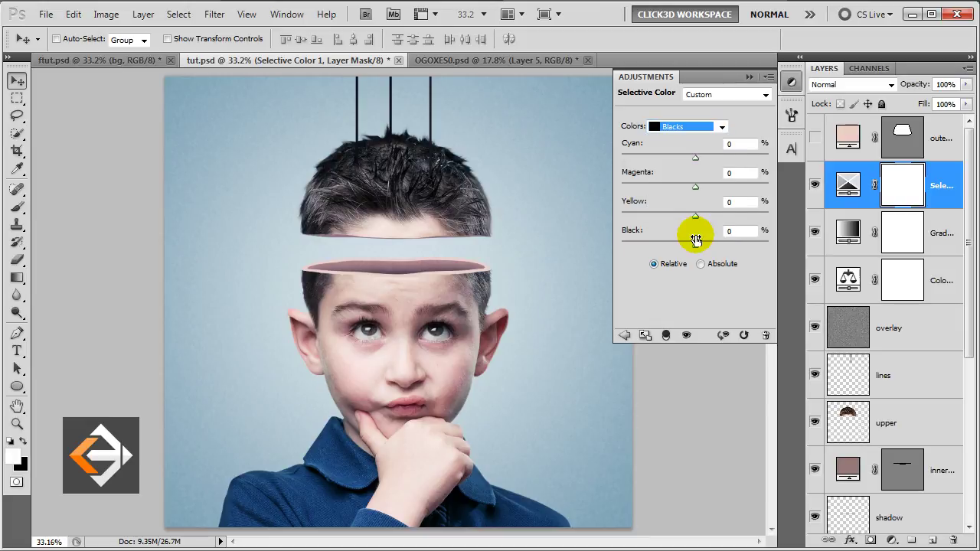
pyautogui.click(731, 173)
pyautogui.moveTo(737, 173); pyautogui.dragTo(709, 173)
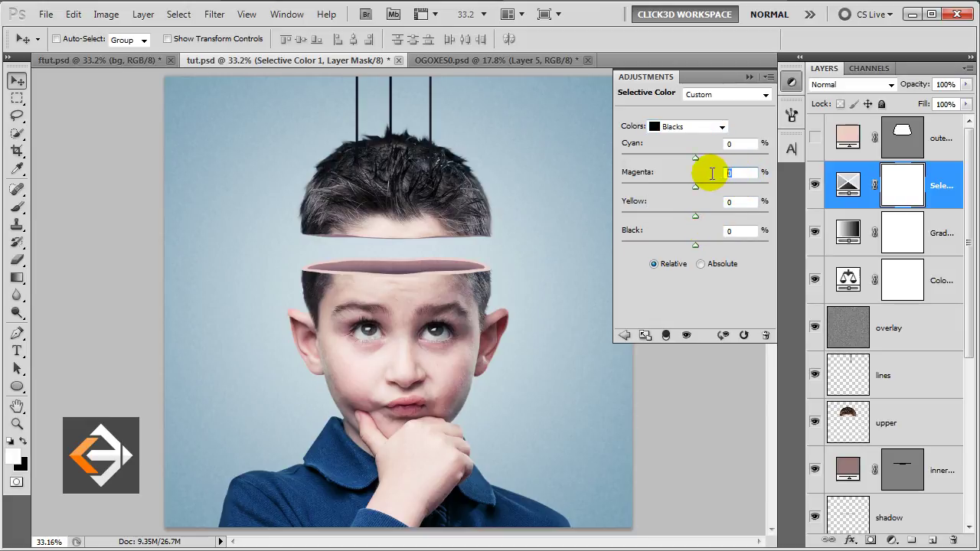
pyautogui.write('1')
pyautogui.click(749, 77)
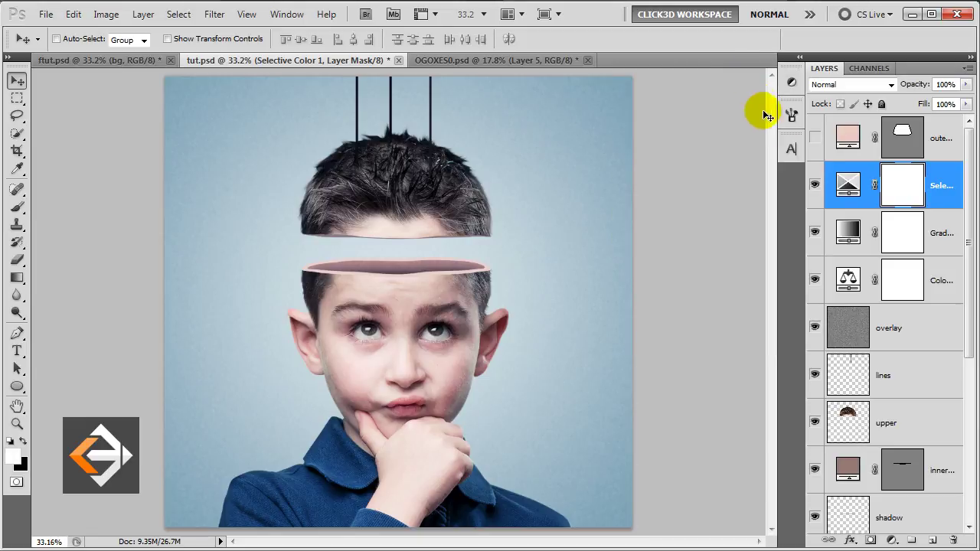
pyautogui.click(945, 179)
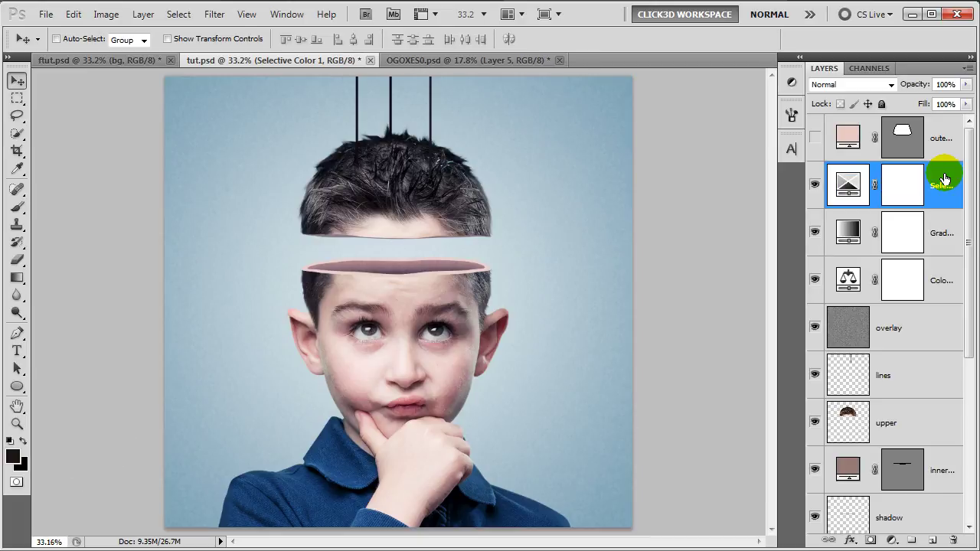
# Step: Stamp all visible layers into a new Layer 1 blended with Linear Light
pyautogui.hotkey('ctrl', 'shift', 'alt', 'e')
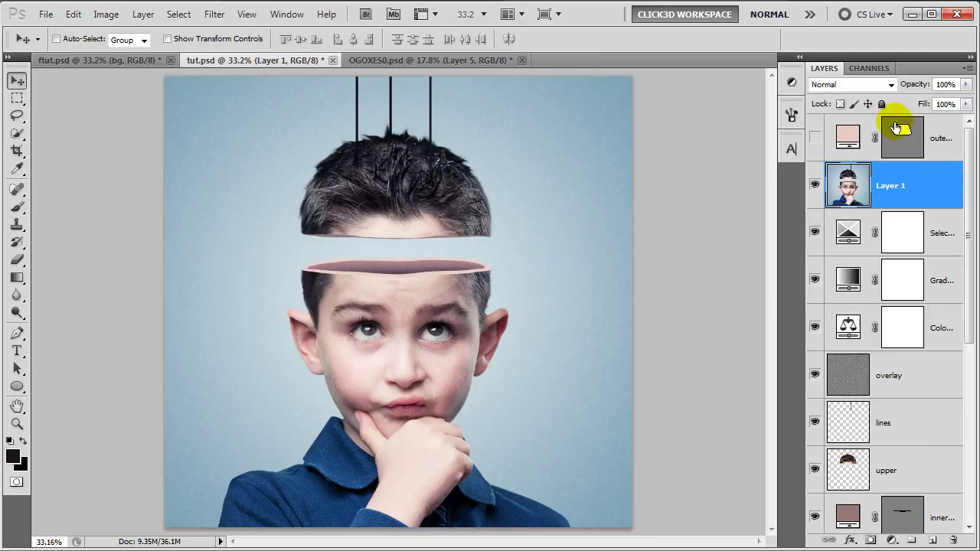
pyautogui.click(875, 85)
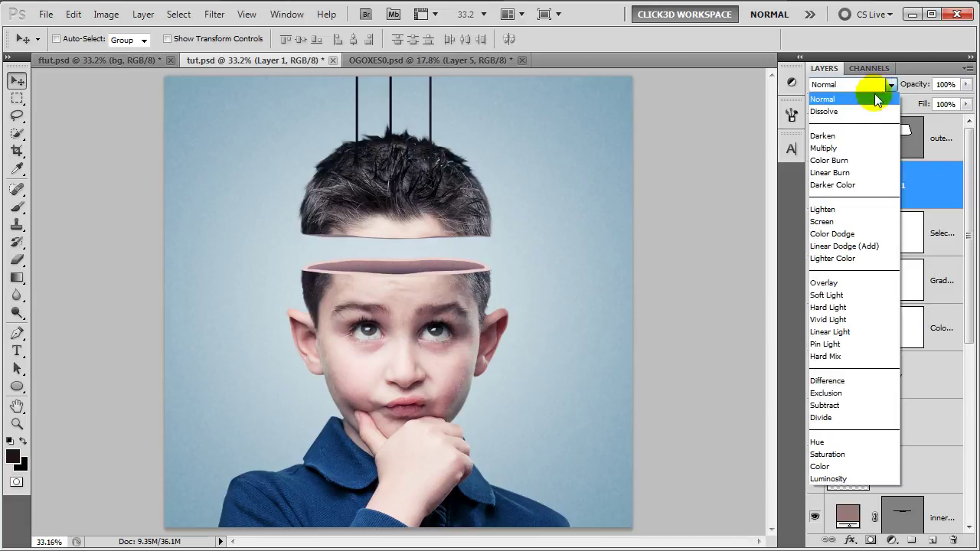
pyautogui.click(863, 331)
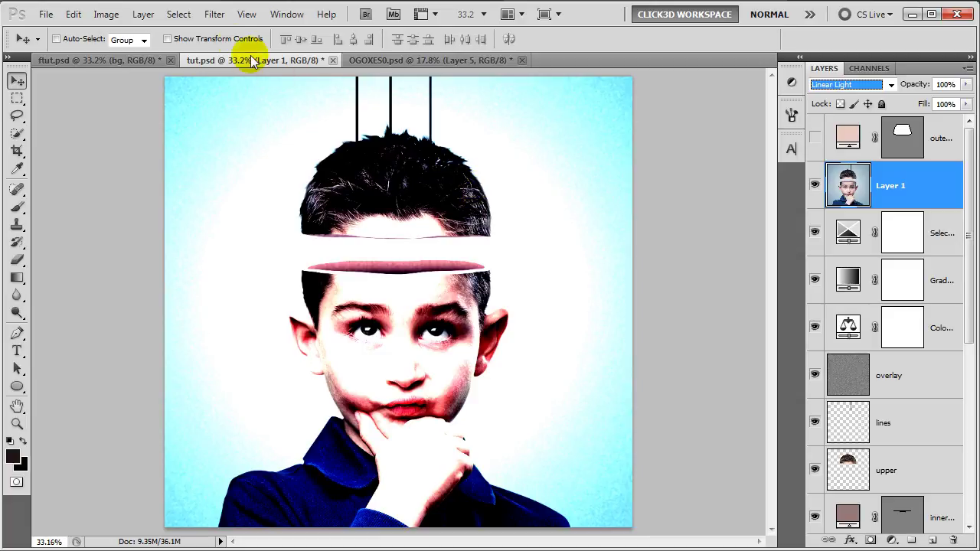
pyautogui.click(214, 14)
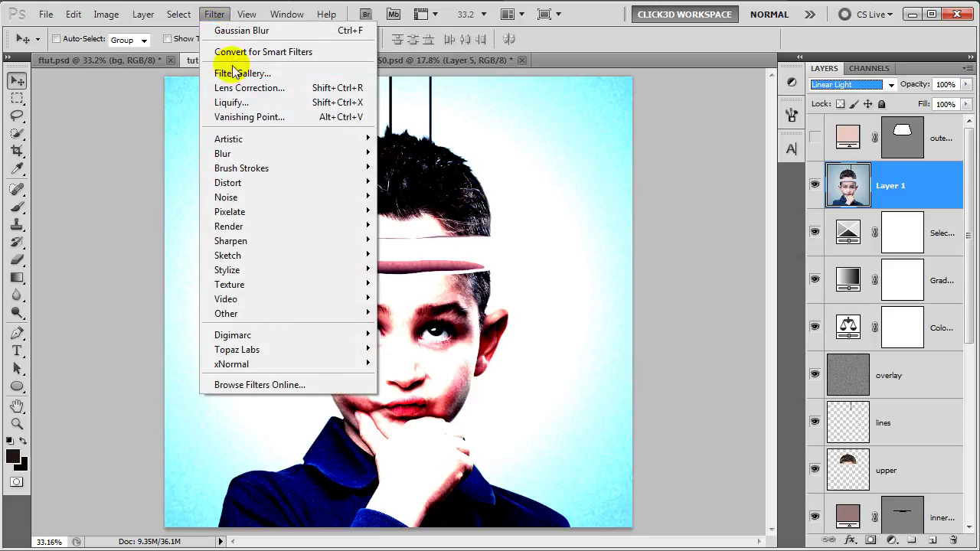
pyautogui.moveTo(227, 313)
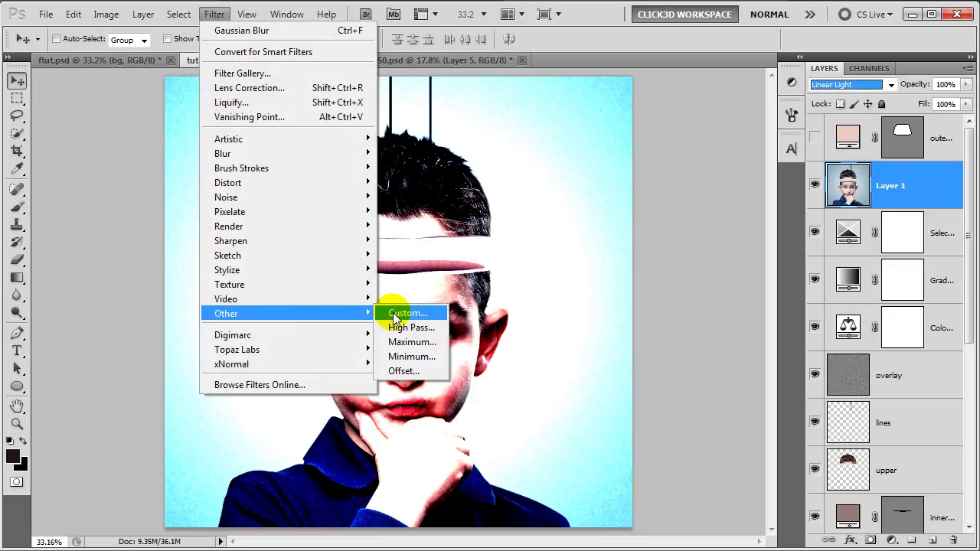
pyautogui.click(411, 327)
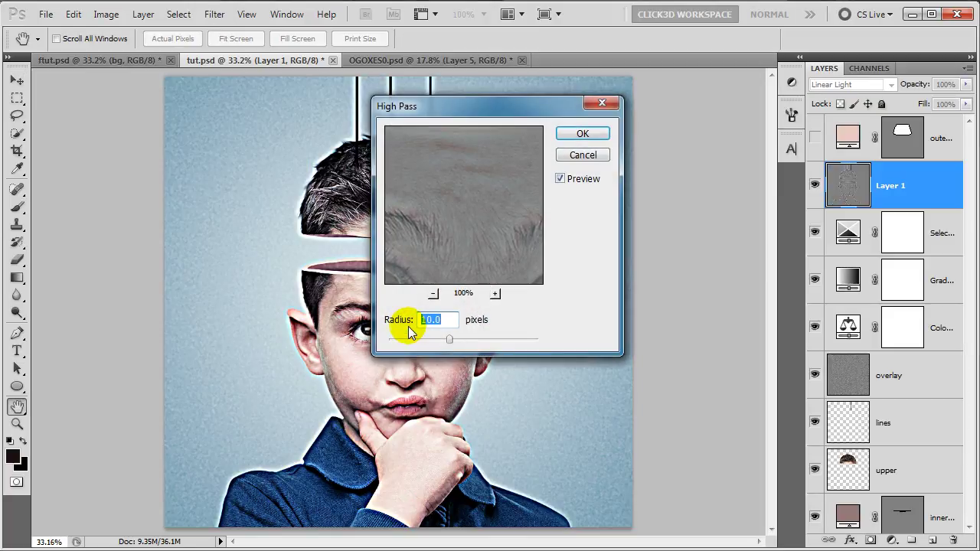
# Step: Apply a 1-pixel radius High Pass filter to Layer 1
pyautogui.write('1')
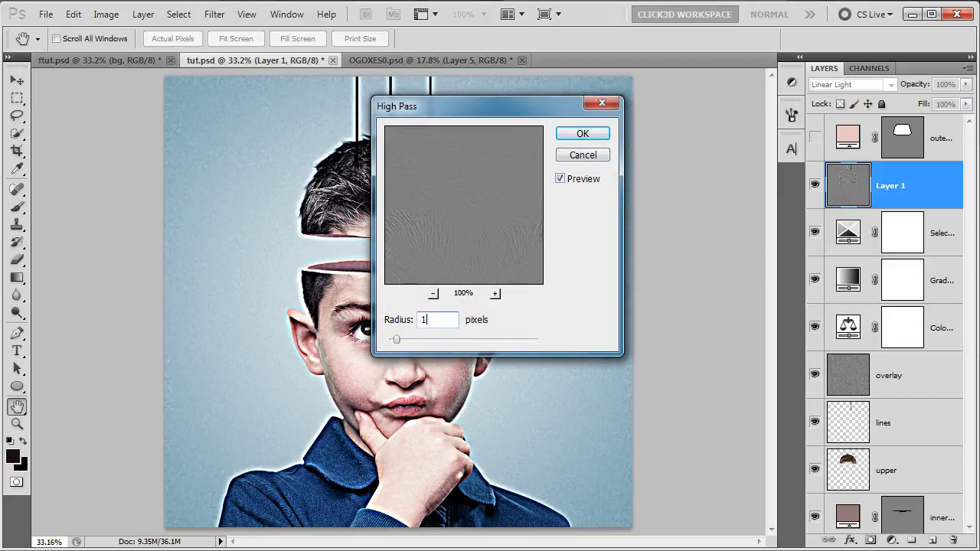
pyautogui.moveTo(492, 113); pyautogui.dragTo(616, 140)
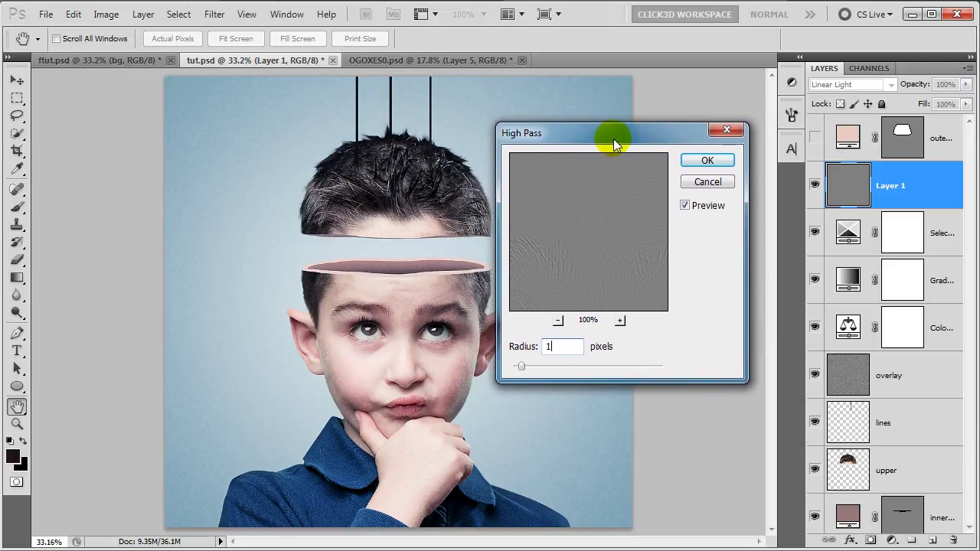
pyautogui.click(703, 161)
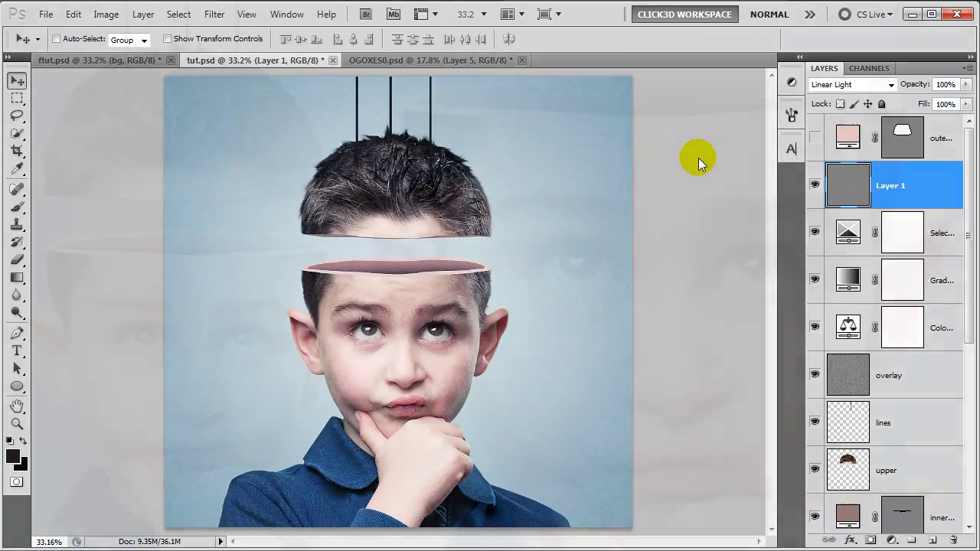